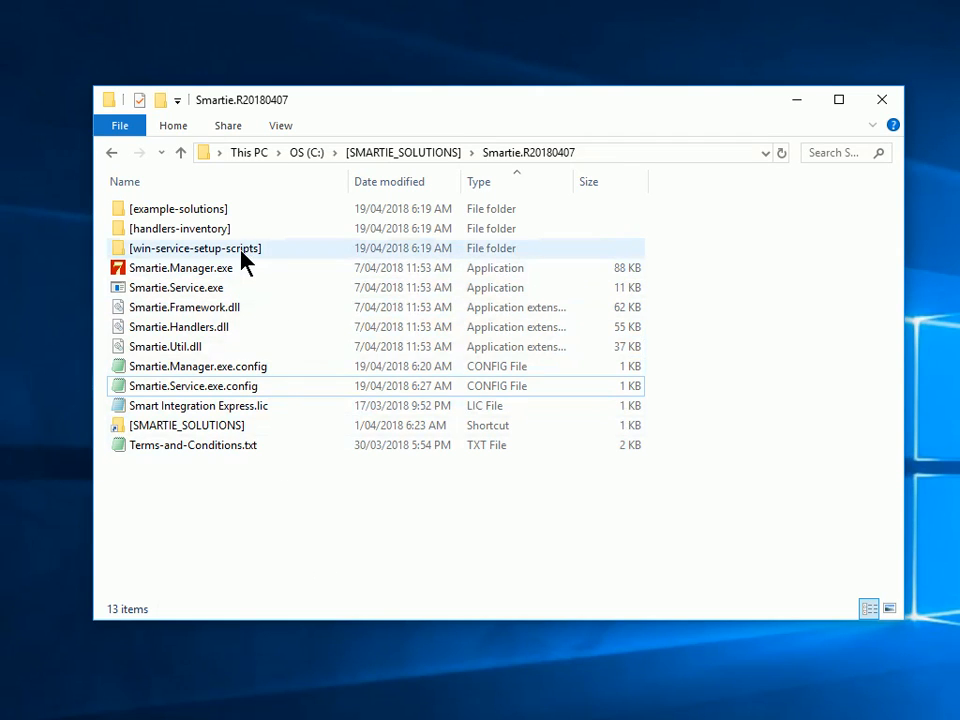
- Look over the batch files in the [win-service-setup-scripts] folder and return to the Smartie.R20180407 folder
mouse_move(145, 262)
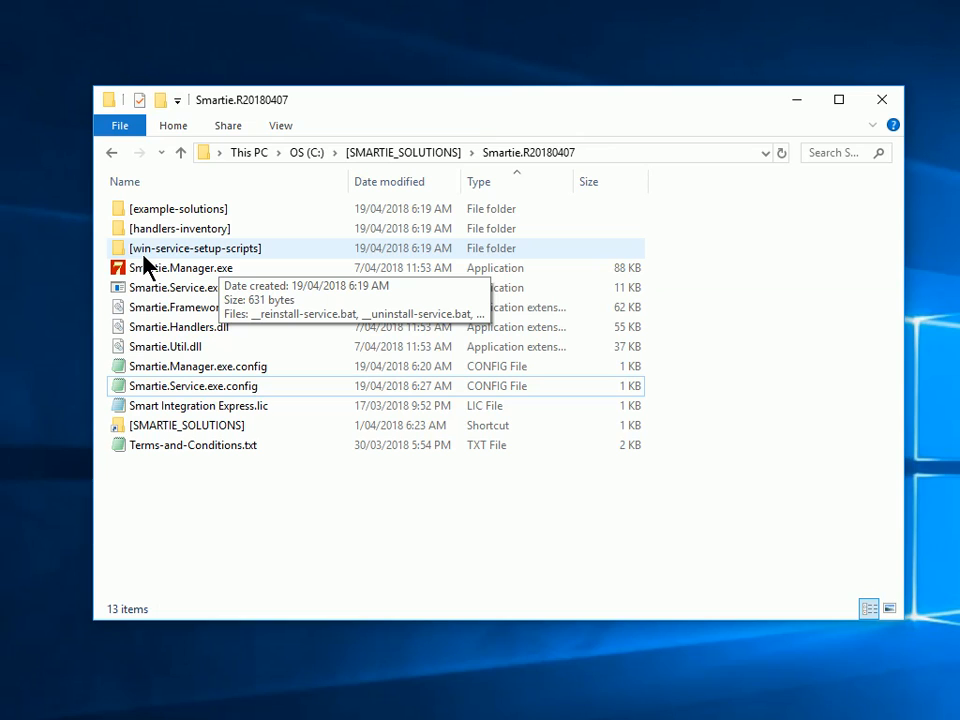
double_click(235, 249)
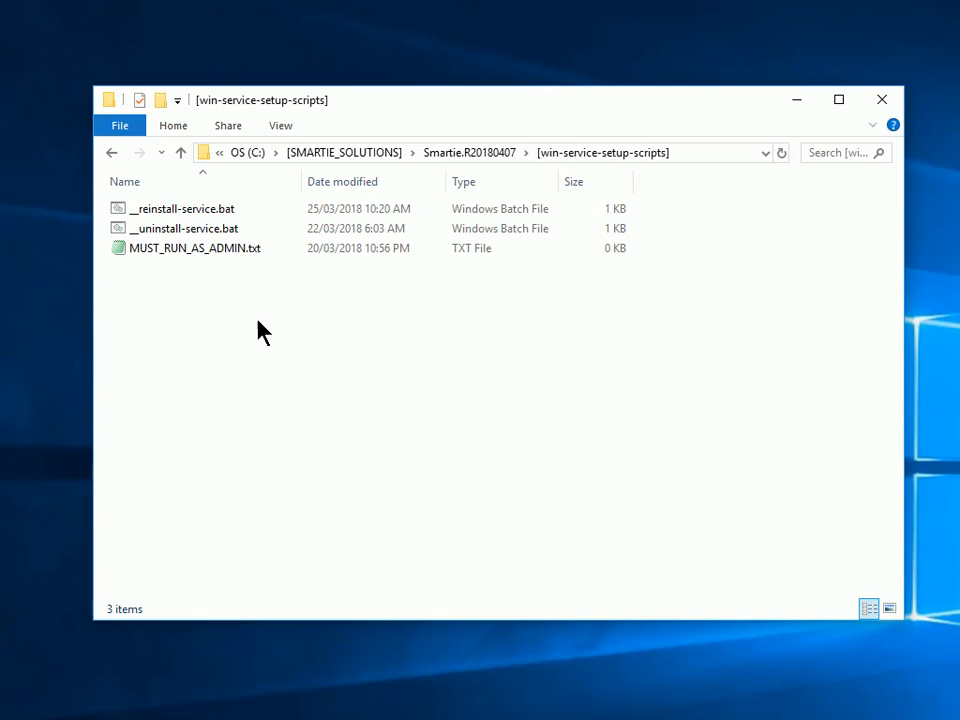
left_click(184, 214)
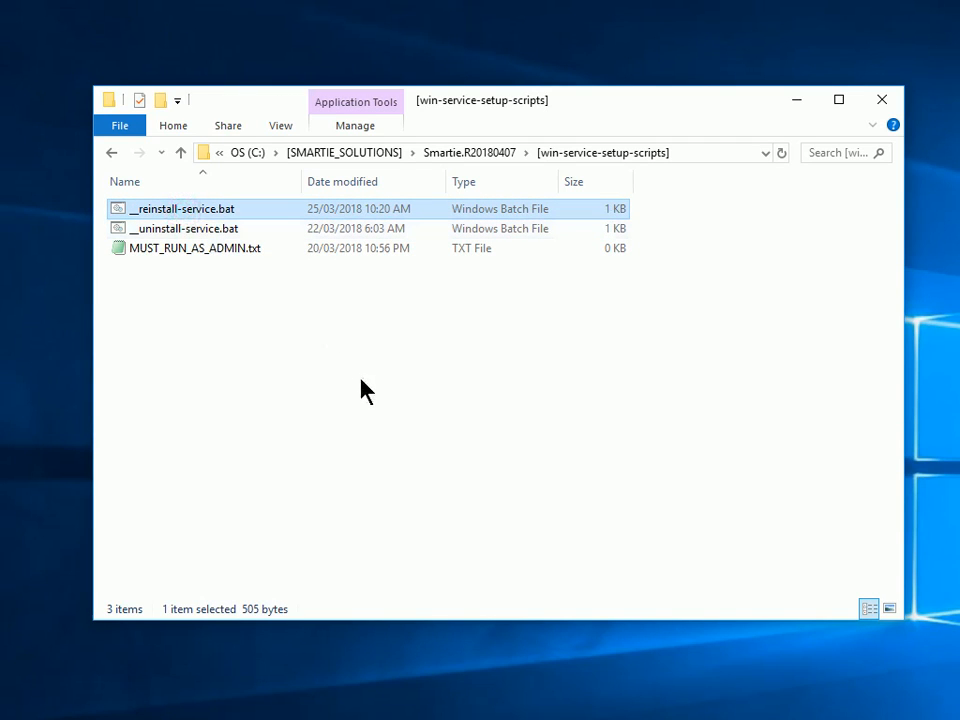
left_click(198, 229)
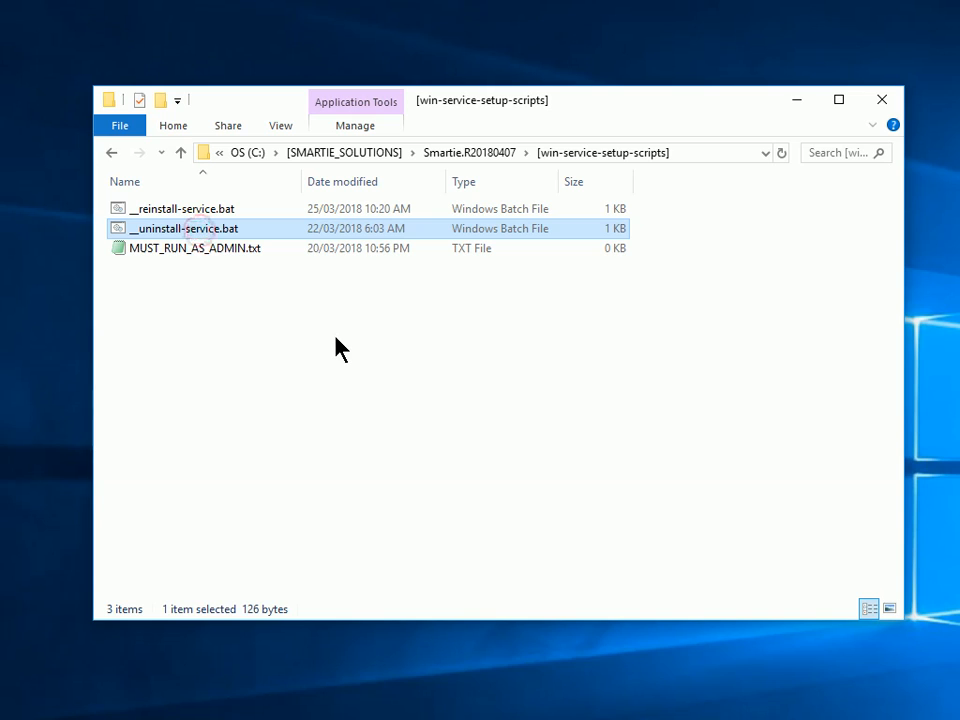
left_click(436, 155)
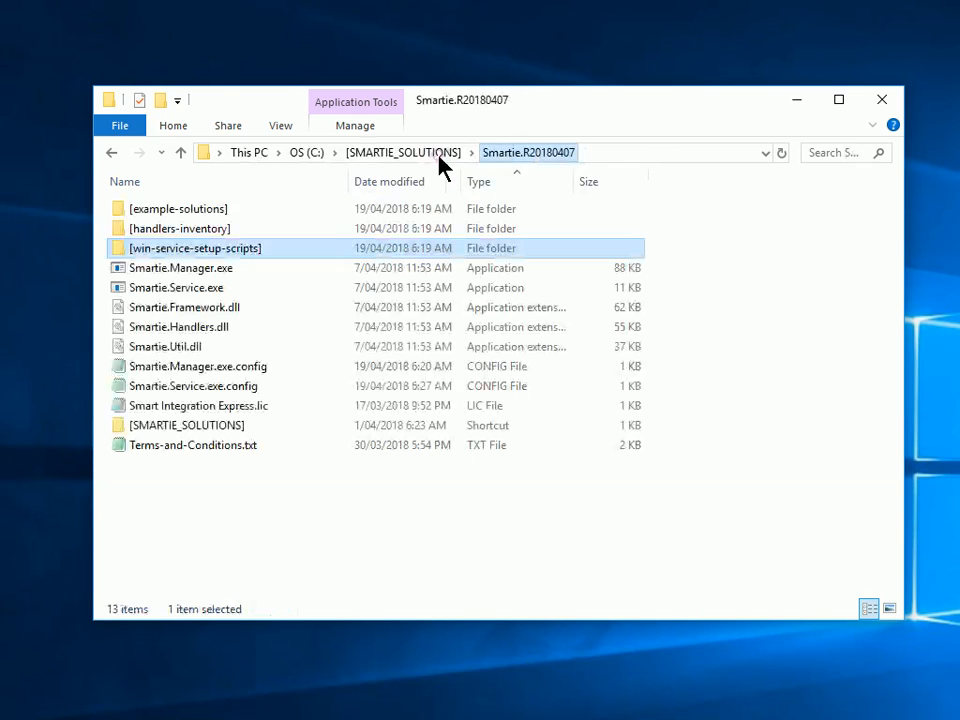
left_click(313, 497)
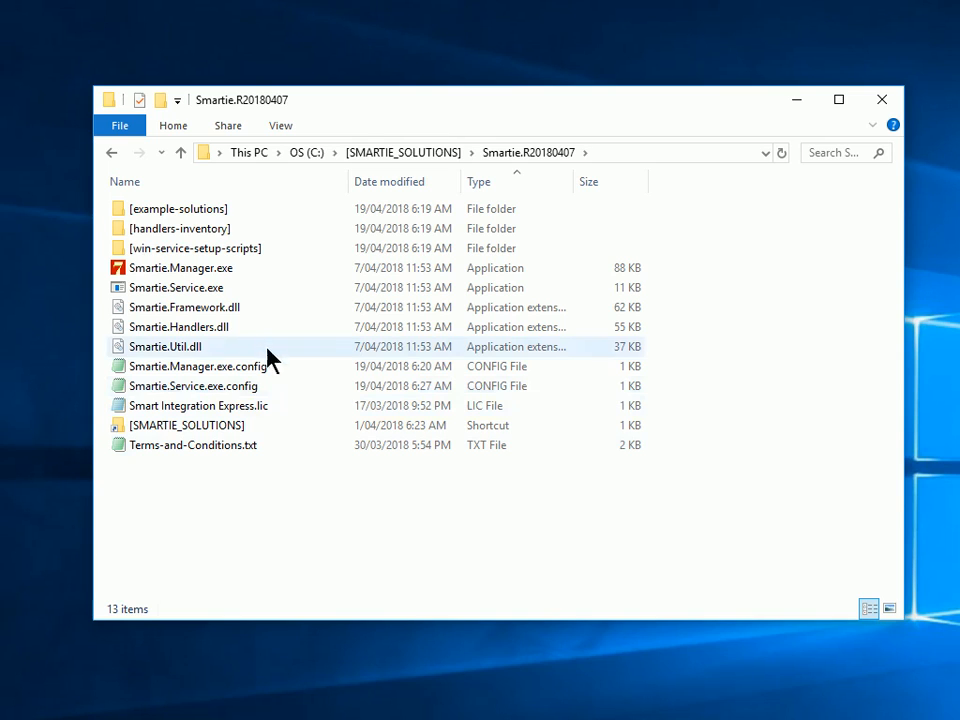
- Launch Smartie.Manager.exe, view the folder selection for loading a local solution without choosing one, and close the manager
left_click(186, 271)
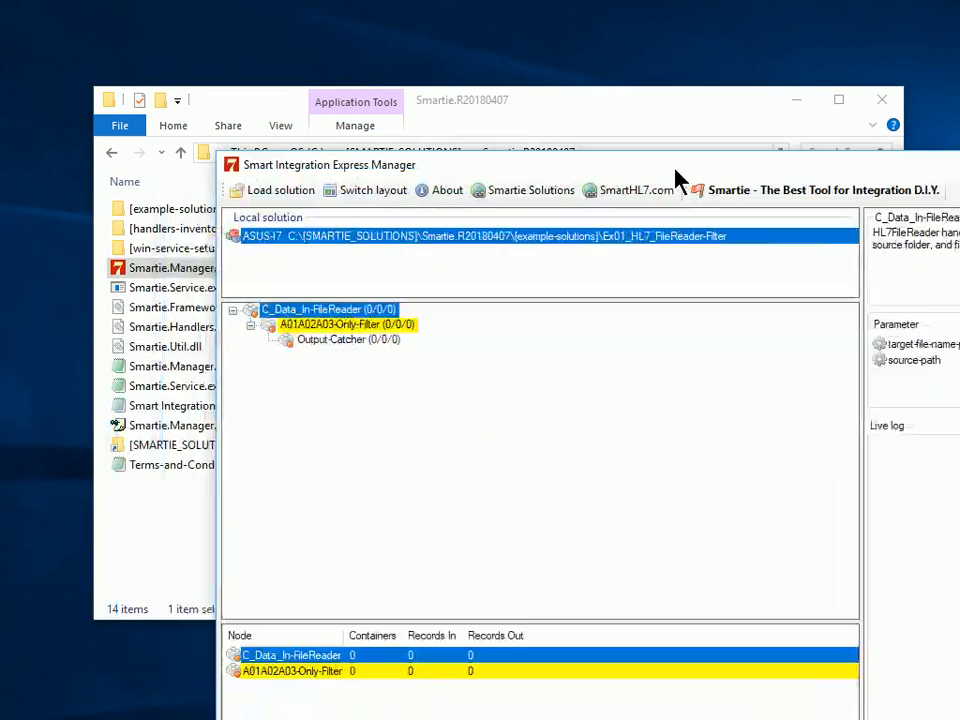
left_click_drag(675, 167, 611, 73)
left_click(222, 106)
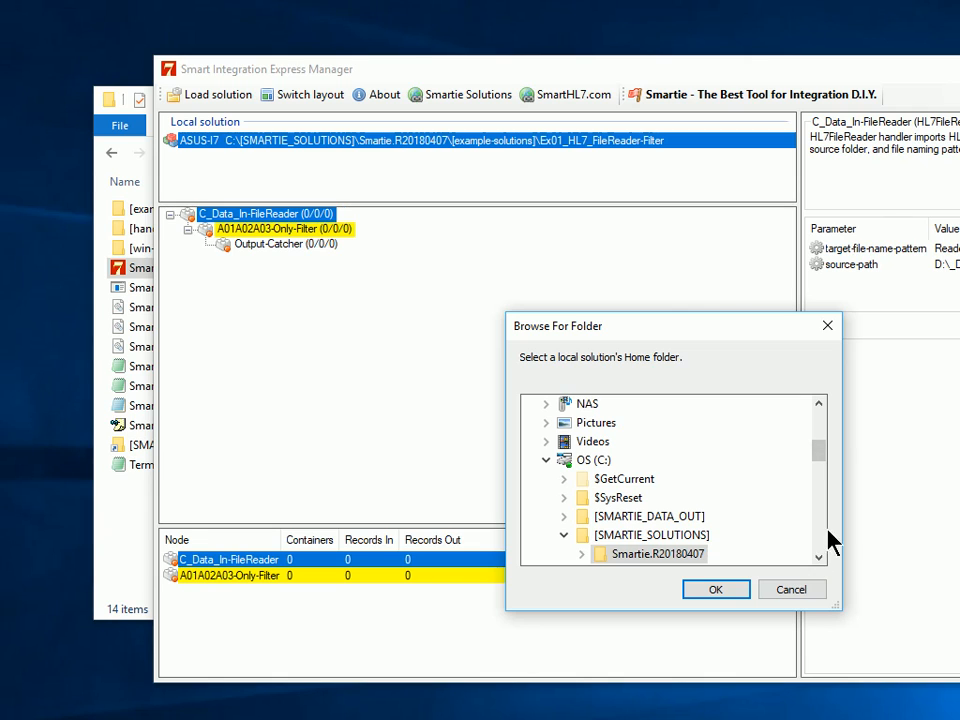
left_click(802, 590)
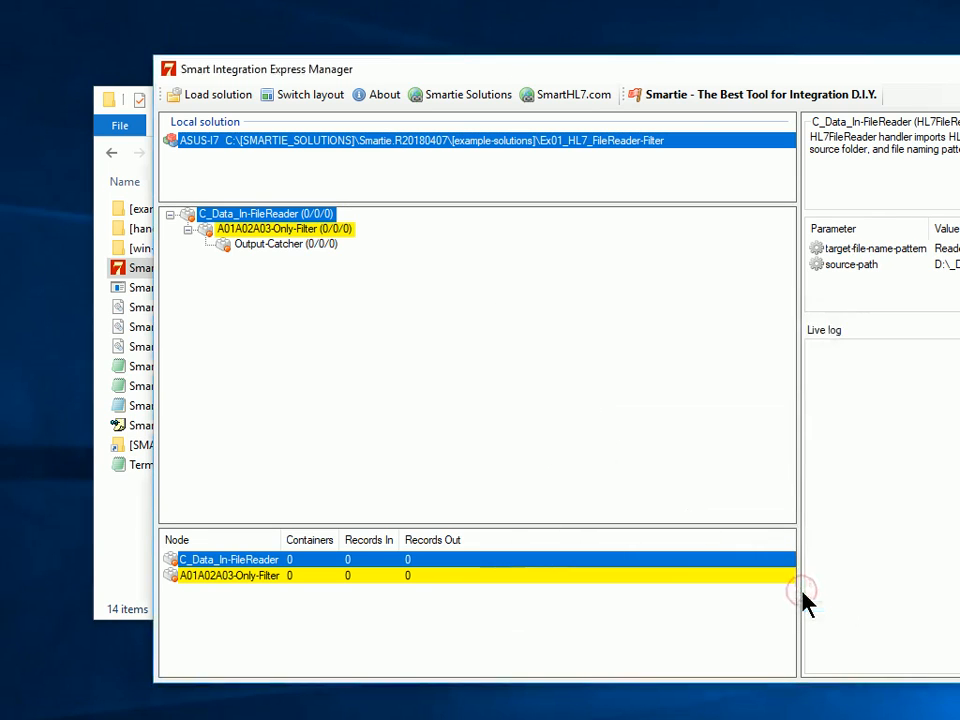
left_click(212, 96)
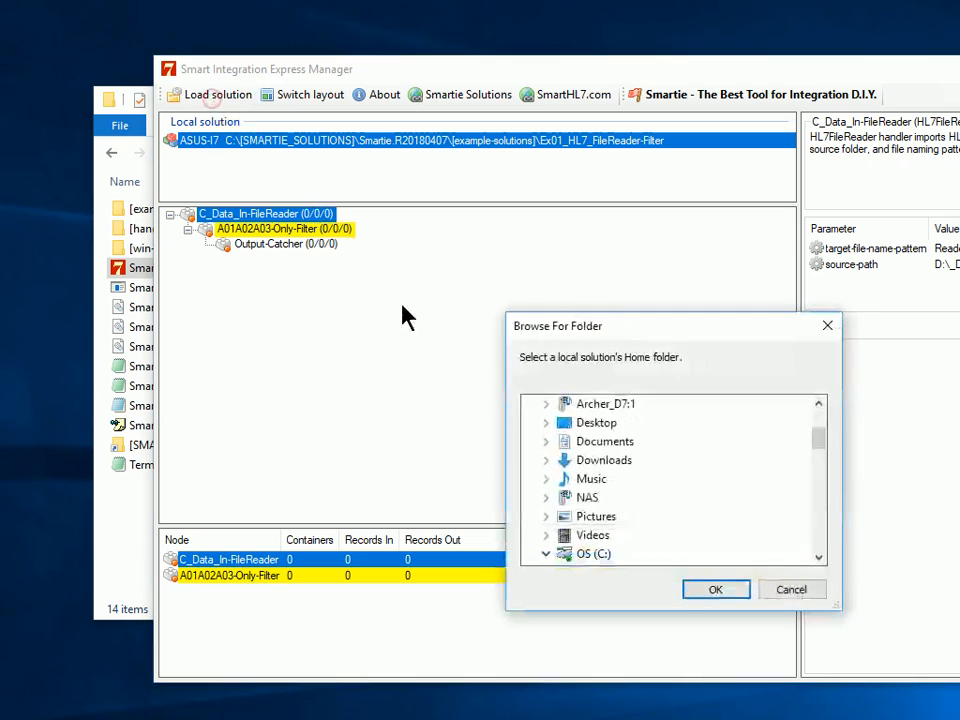
left_click(817, 532)
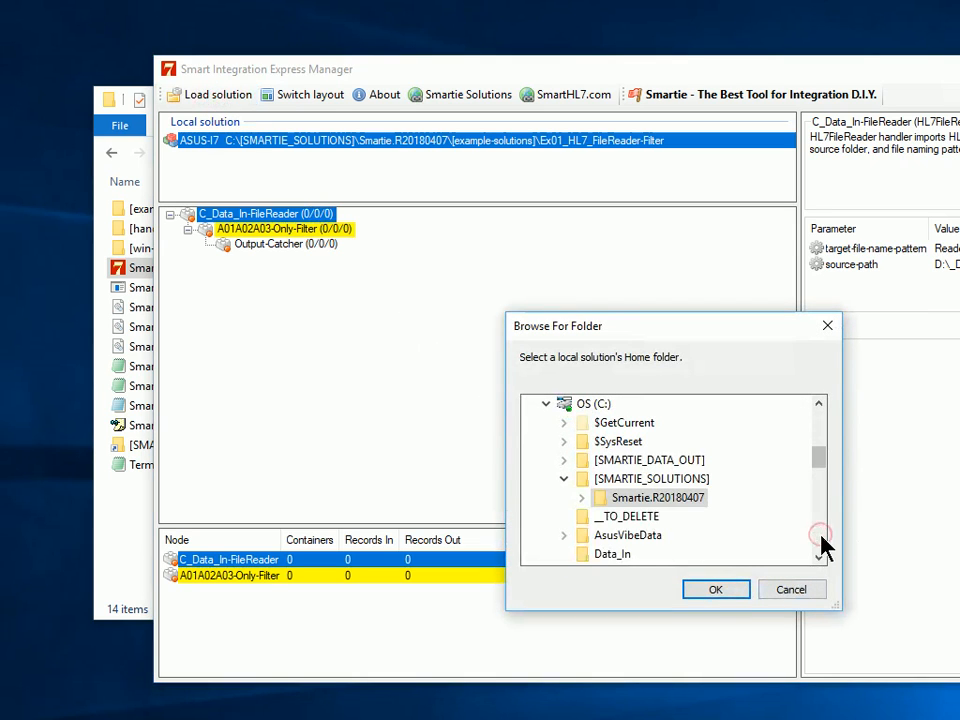
left_click(797, 590)
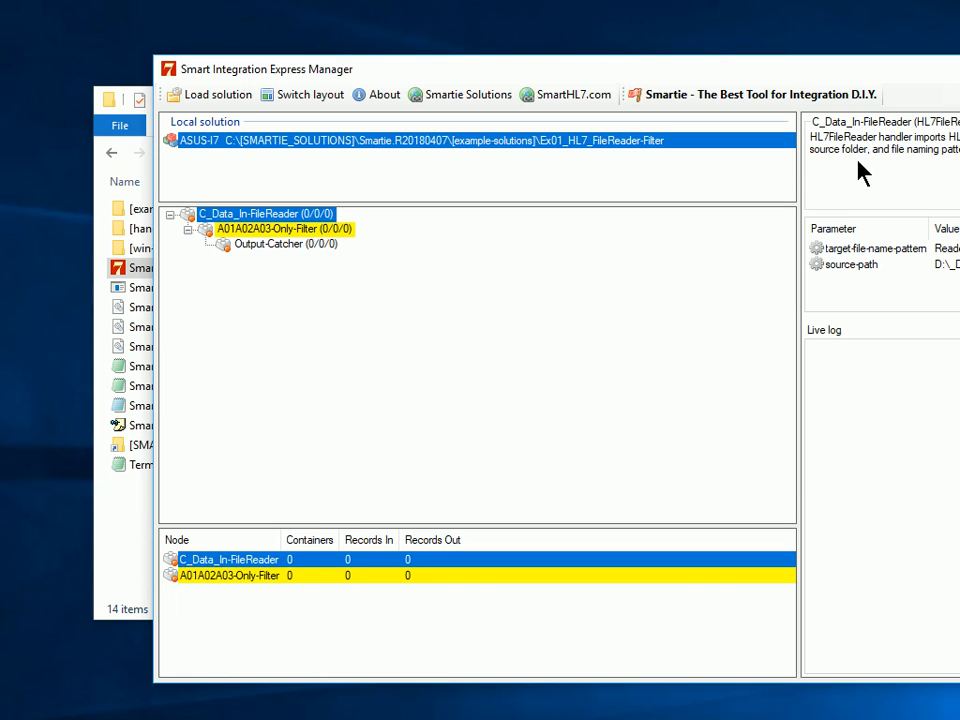
key("alt+F4")
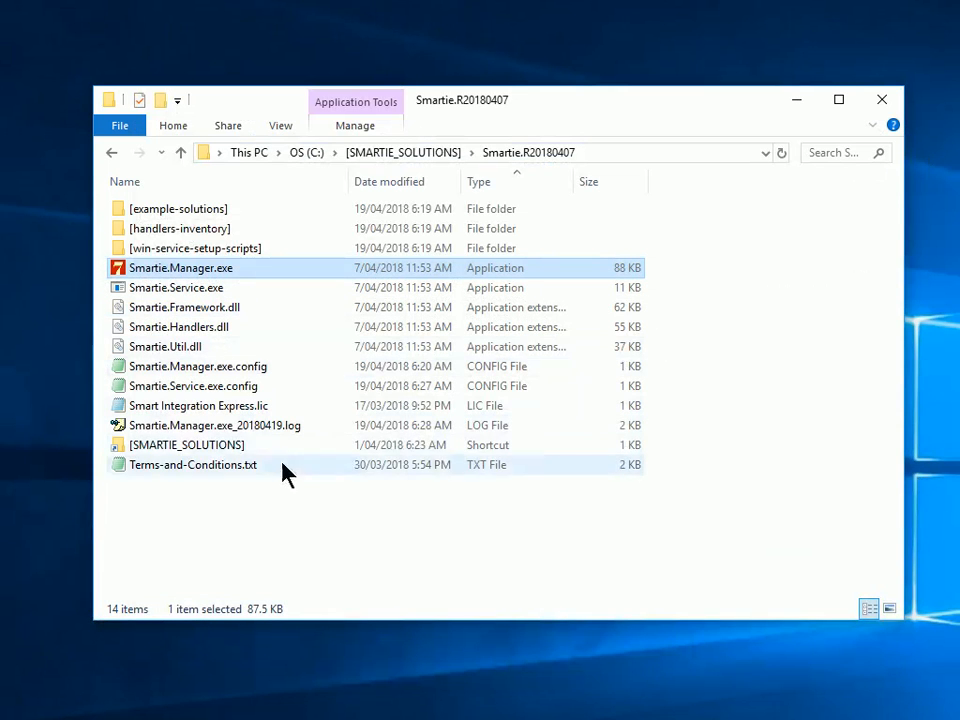
- Open Smartie.Service.exe.config in the text editor and place its window clear of the folder list
double_click(193, 393)
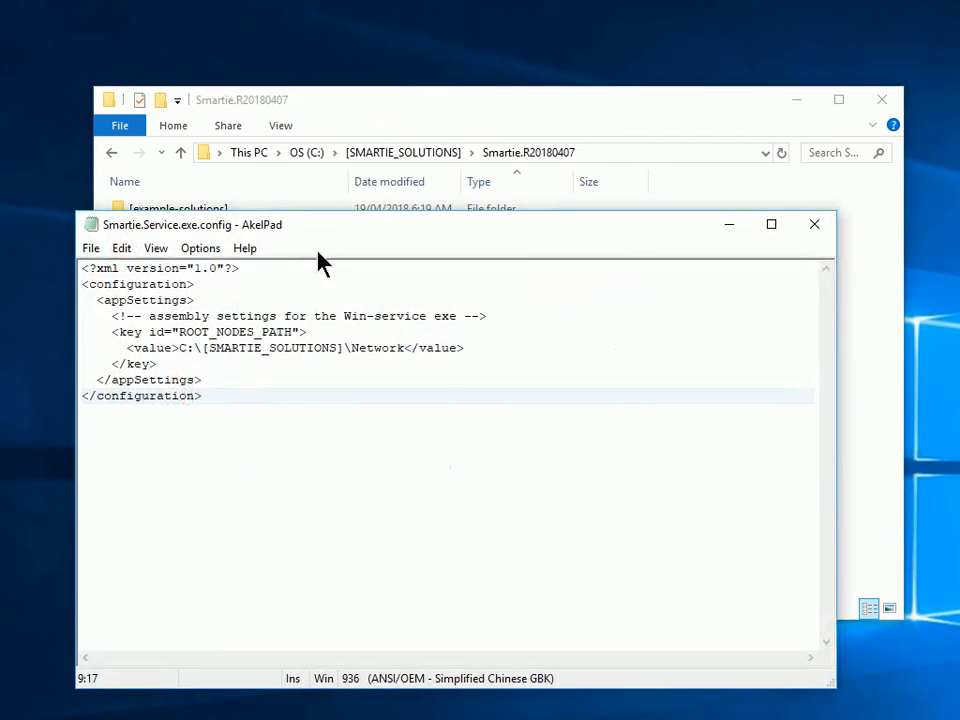
left_click_drag(330, 224, 579, 301)
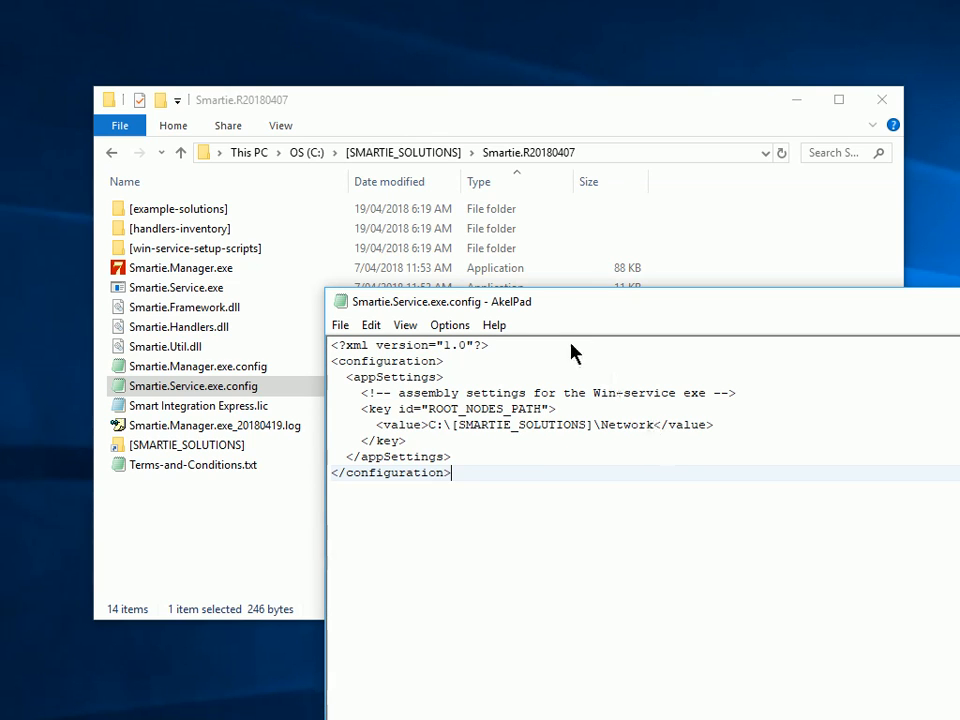
left_click_drag(540, 312, 624, 346)
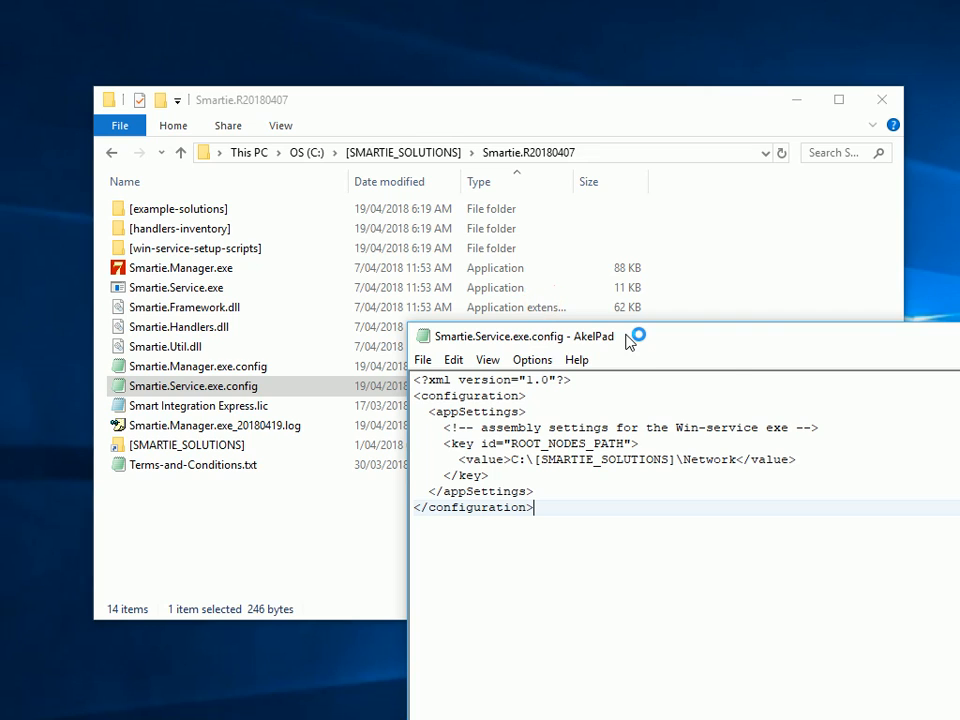
- Open the Ex03_HL7_NetReceiver-FileWriter folder inside [example-solutions] and copy its address
double_click(191, 212)
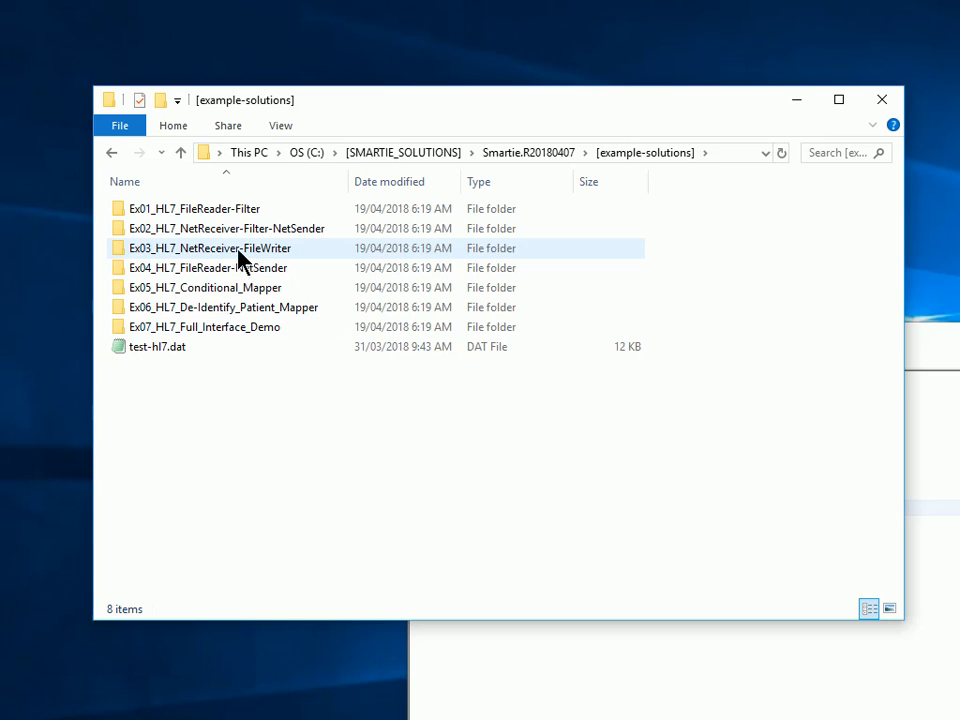
double_click(239, 250)
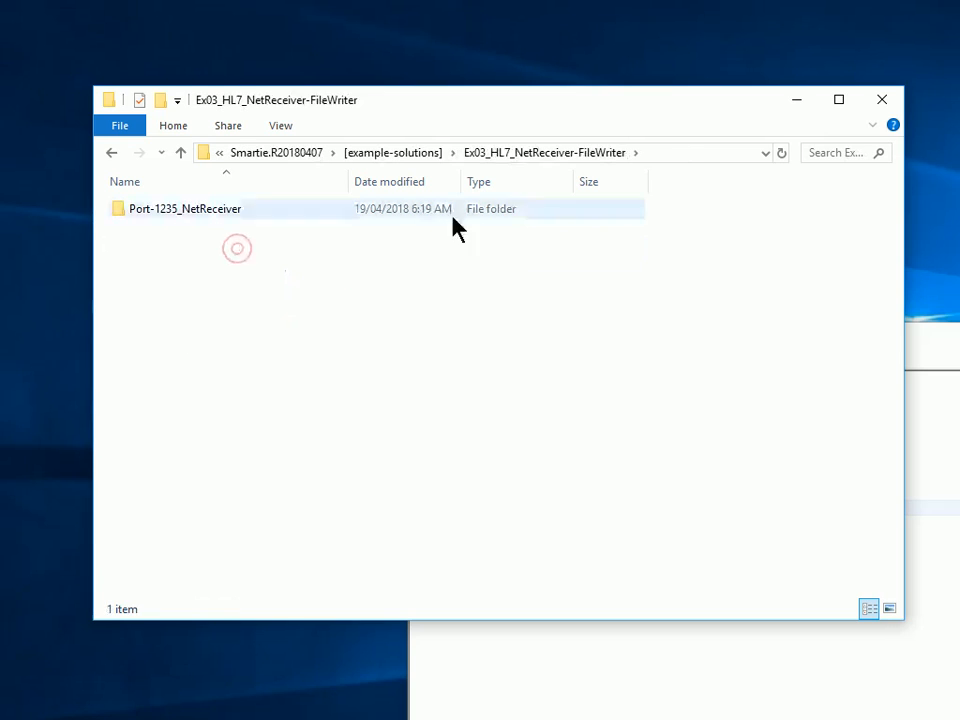
right_click(526, 156)
left_click(552, 189)
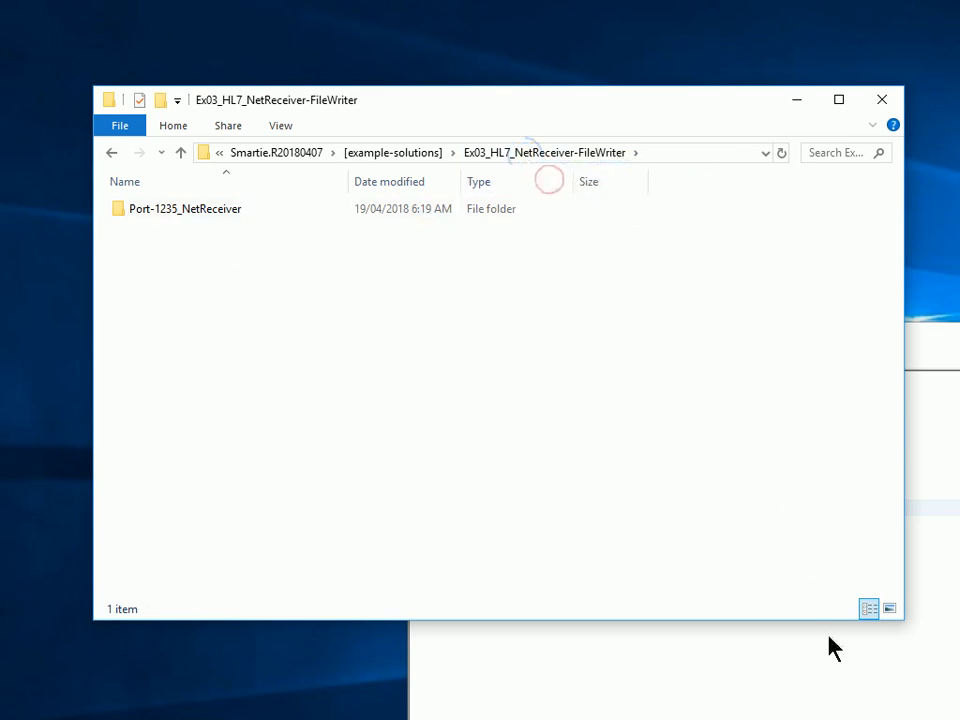
- Replace the ROOT_NODES_PATH value in the service configuration with C:\[SMARTIE_SOLUTIONS]\Smartie.R20180407\[example-solutions]\Ex03_HL7_NetReceiver-FileWriter
left_click(825, 660)
left_click_drag(738, 462, 514, 468)
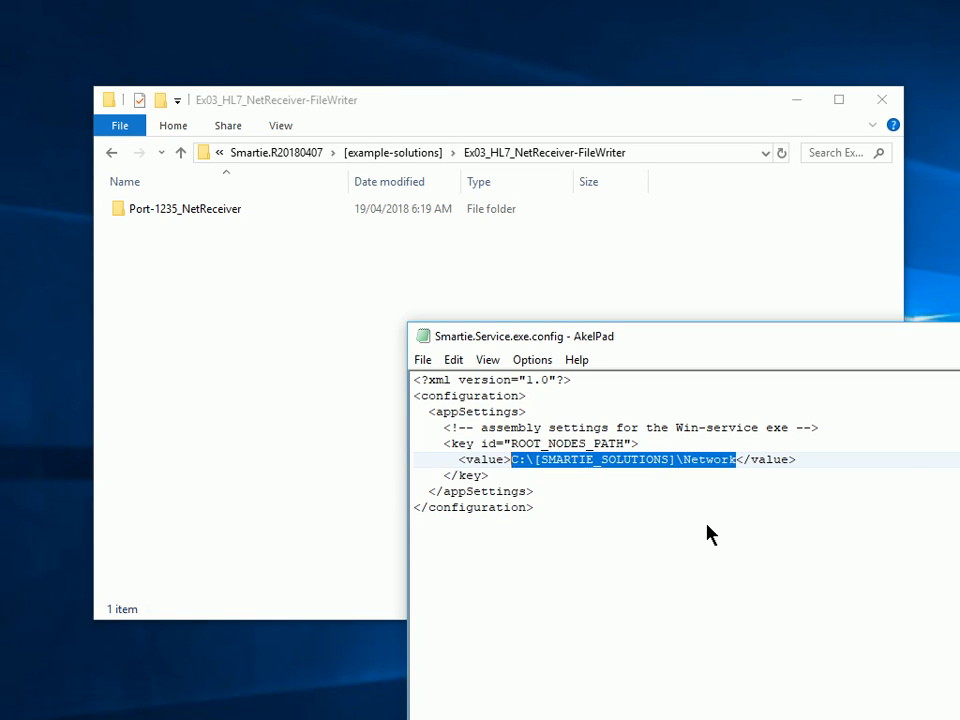
key("ctrl+v")
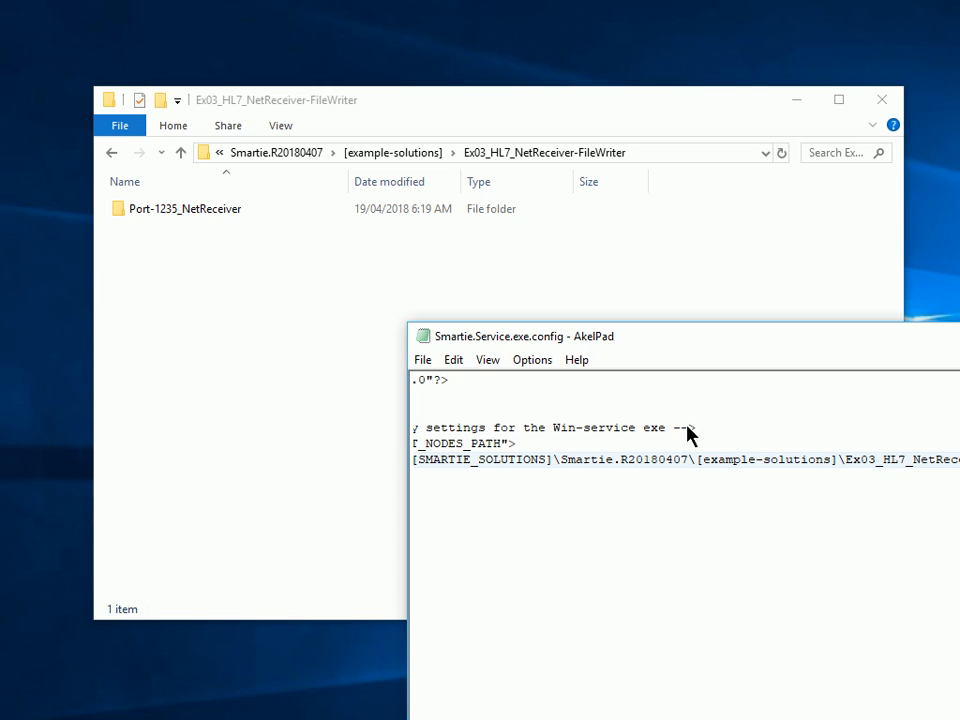
left_click_drag(695, 357, 415, 306)
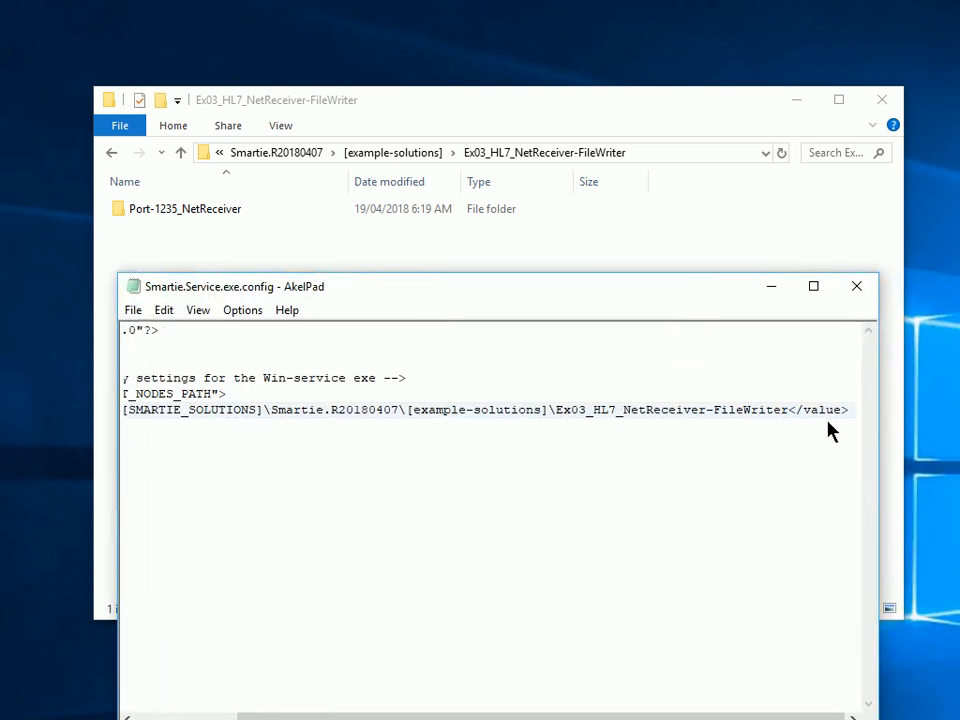
left_click_drag(583, 295, 596, 212)
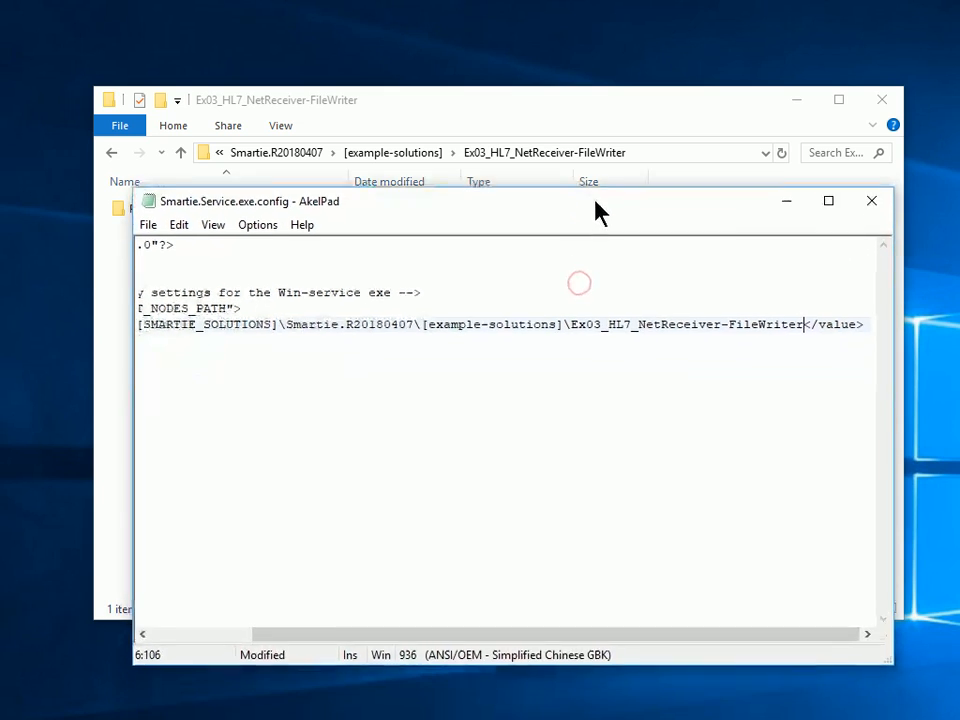
- Check the value tags at both ends of the new path, save the service configuration file and close it
left_click_drag(534, 634, 357, 642)
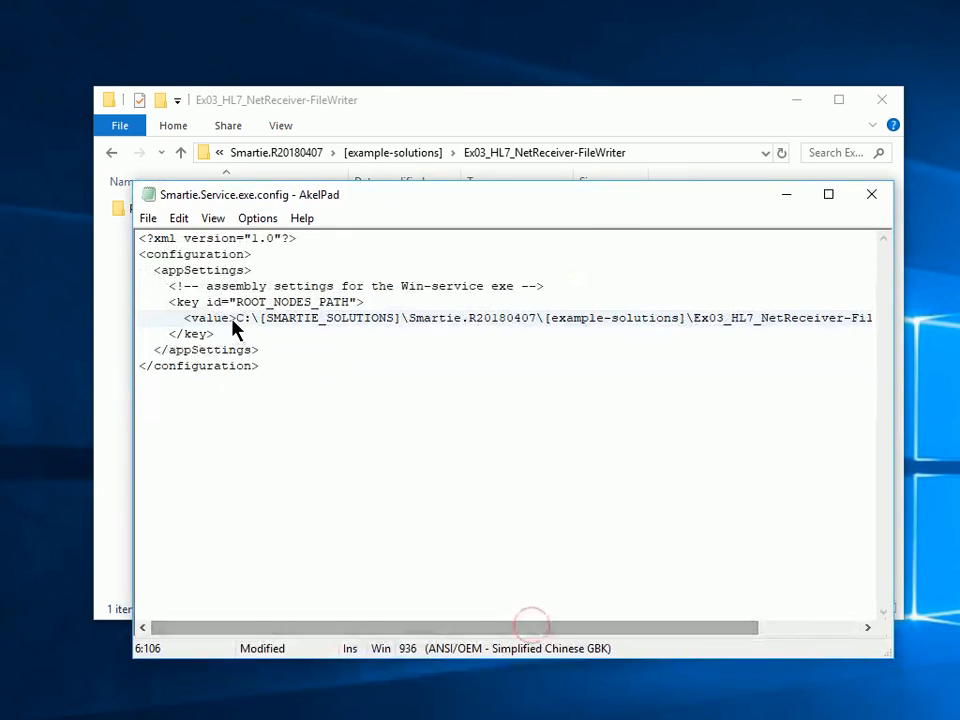
left_click_drag(236, 320, 186, 321)
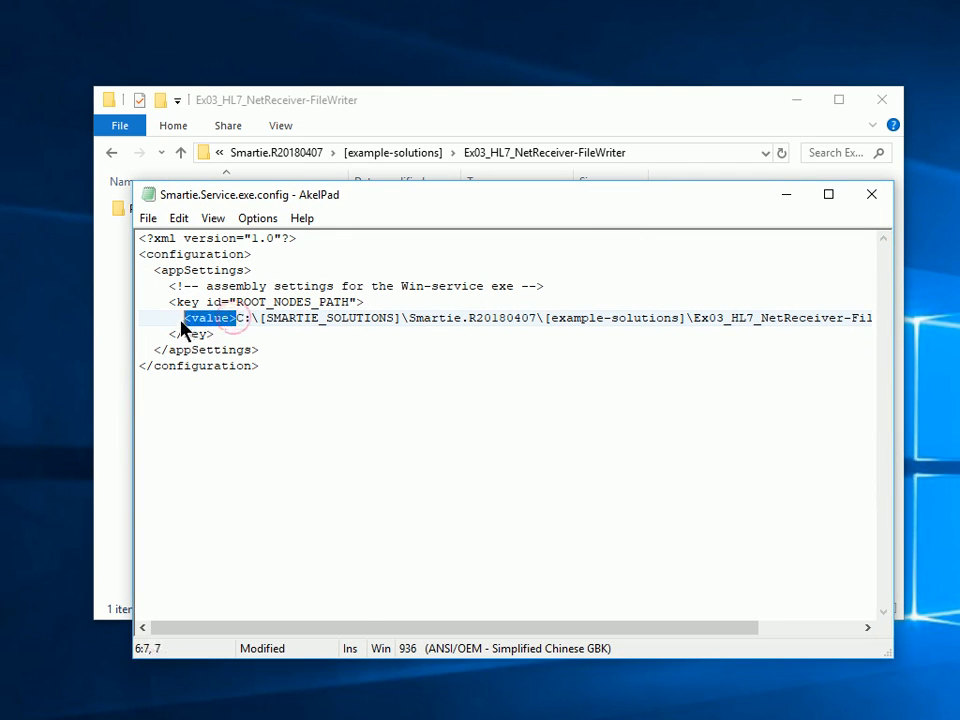
left_click_drag(369, 626, 613, 625)
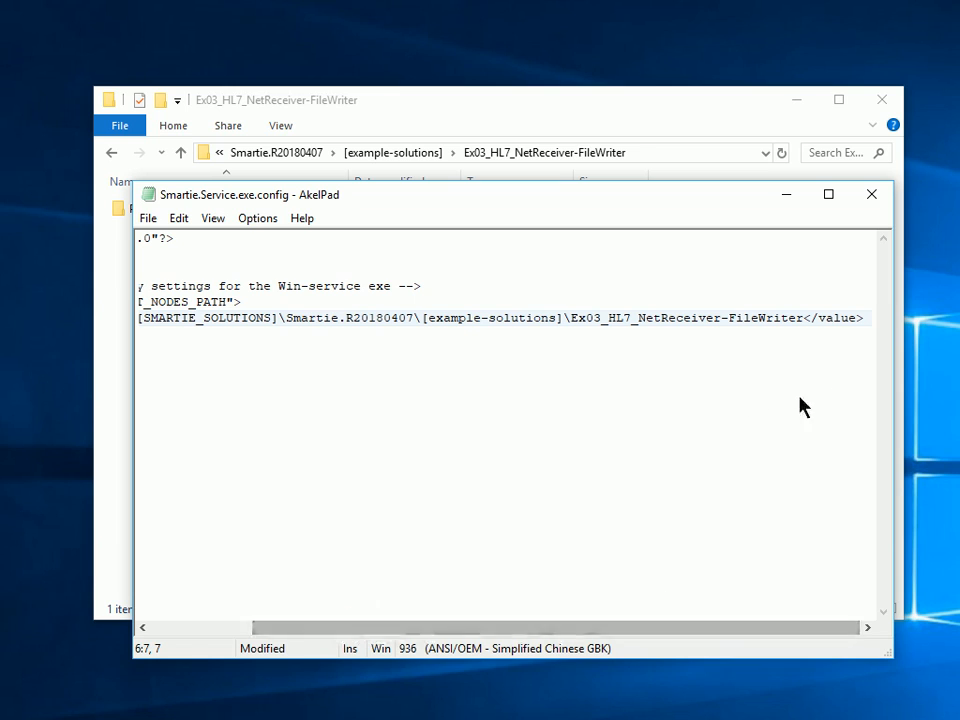
left_click_drag(802, 320, 872, 321)
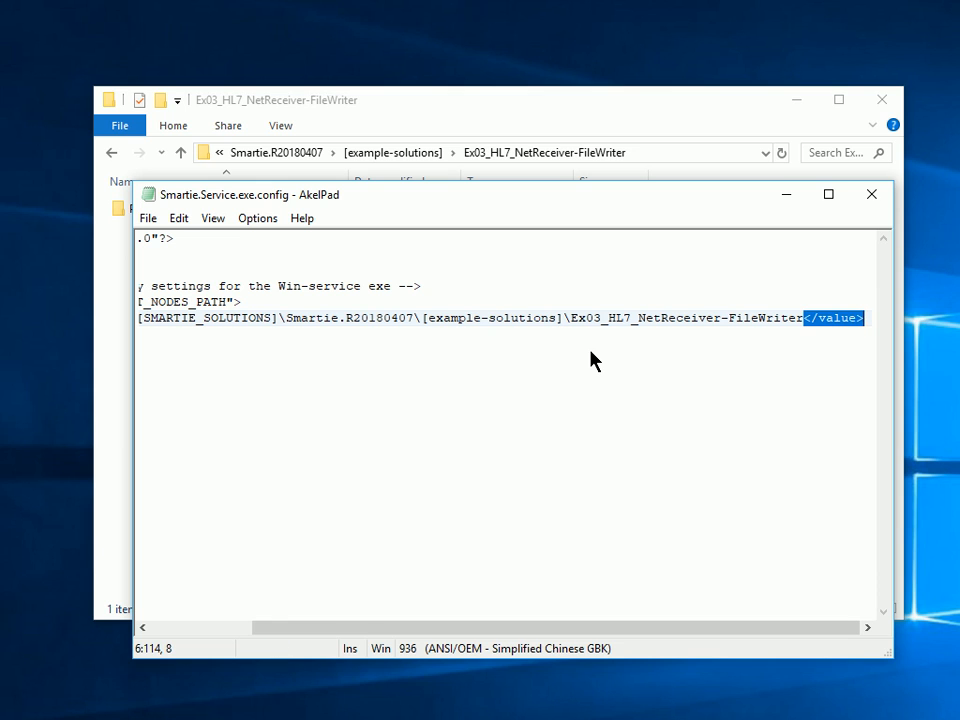
left_click(871, 194)
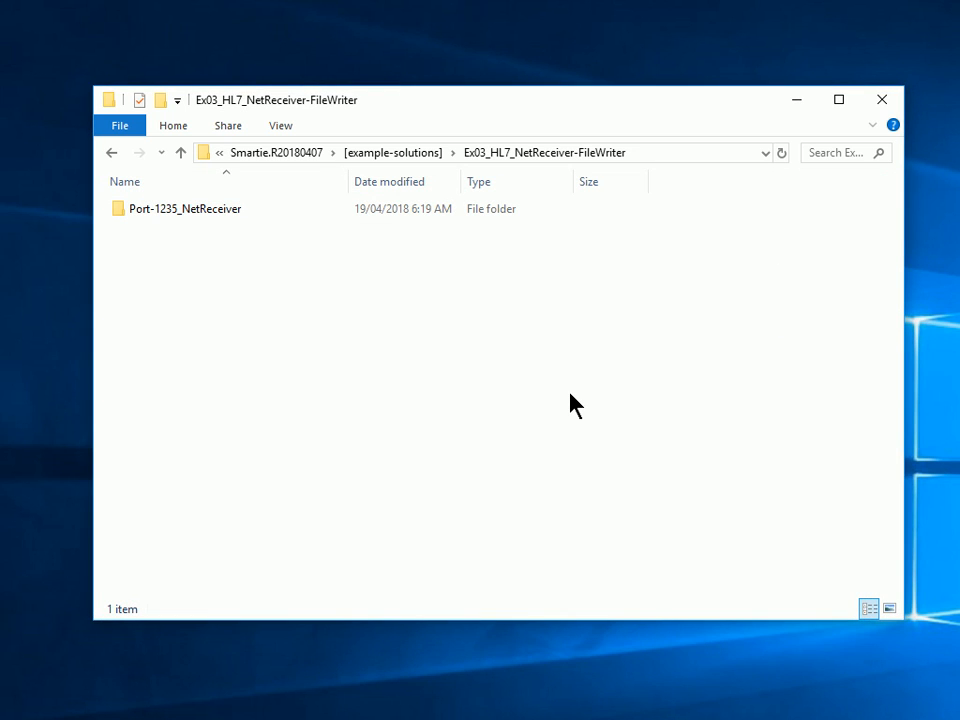
- Open __reinstall-service.bat from the [win-service-setup-scripts] folder for editing and examine its InstallUtil command line
left_click(286, 156)
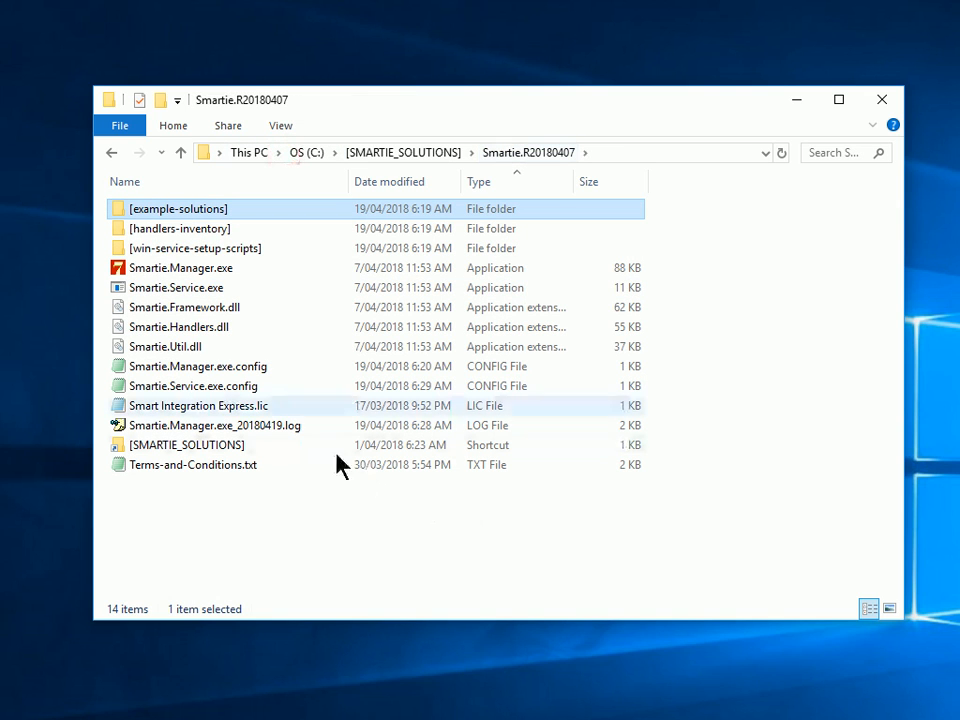
double_click(173, 248)
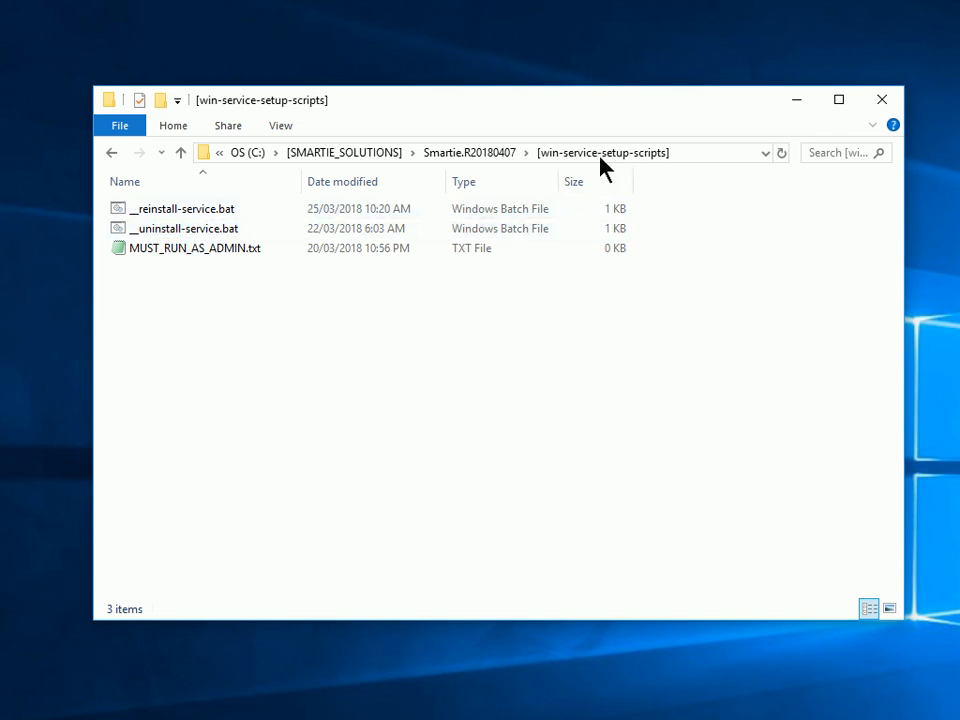
left_click(184, 212)
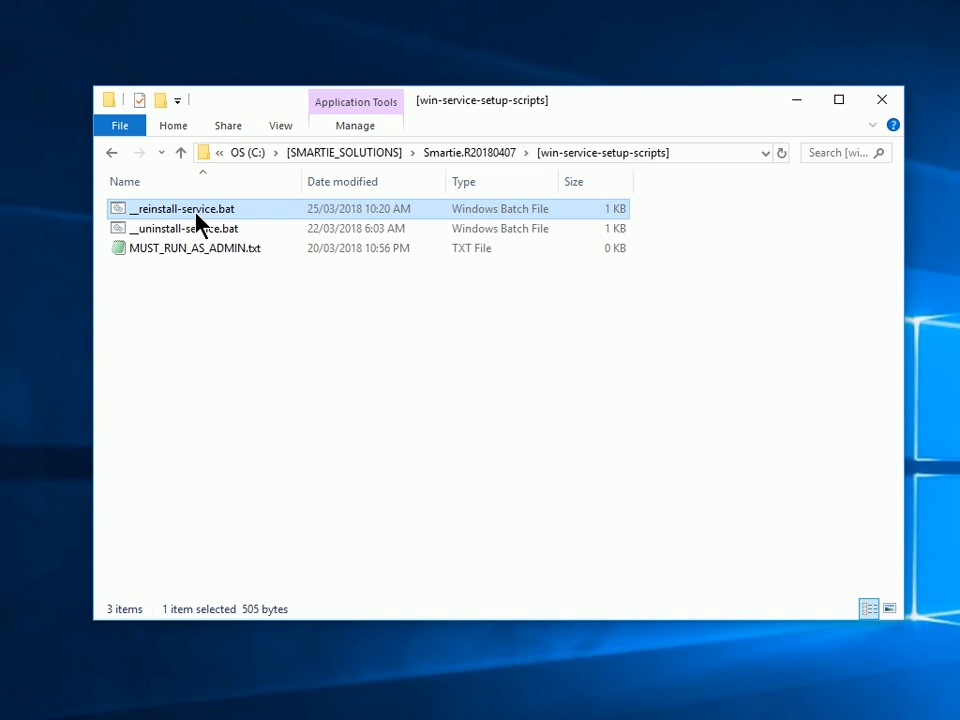
right_click(196, 213)
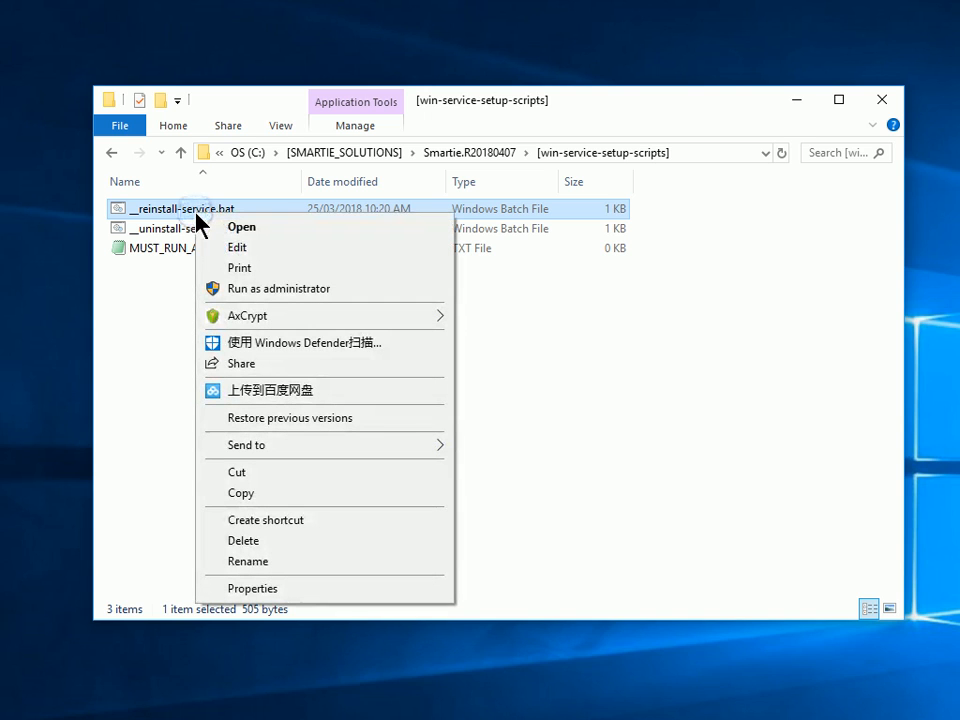
left_click(230, 253)
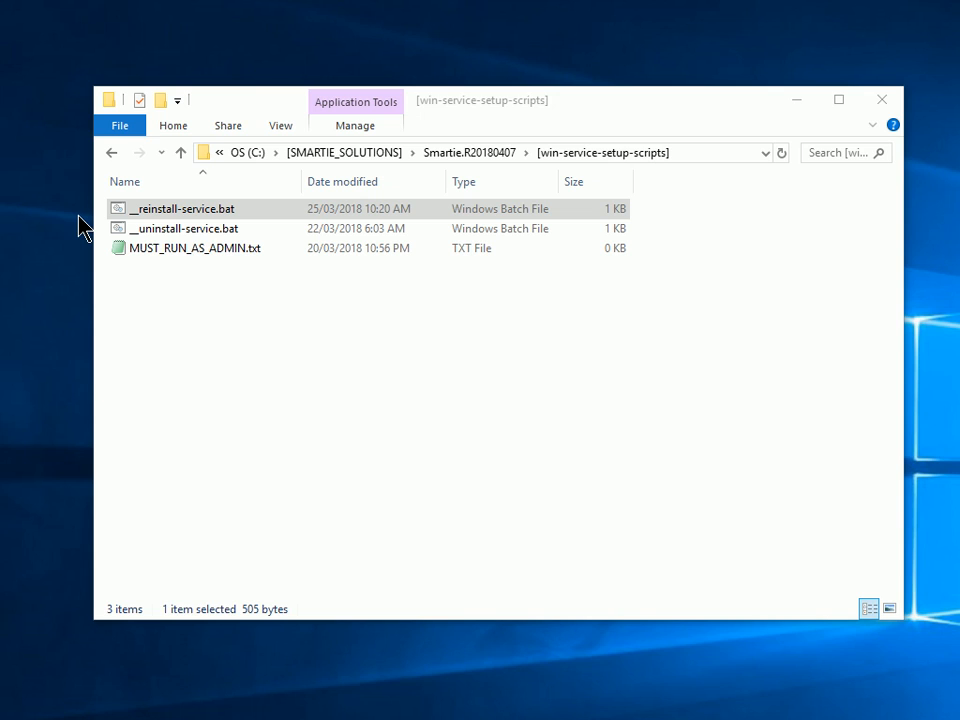
left_click_drag(279, 94, 311, 93)
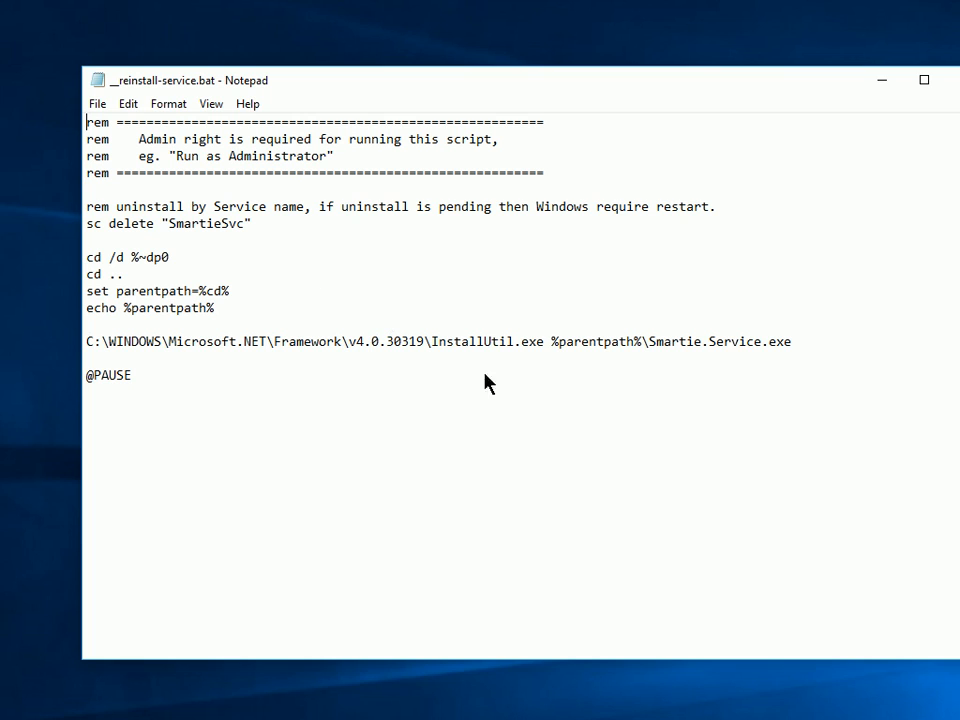
left_click_drag(792, 343, 84, 346)
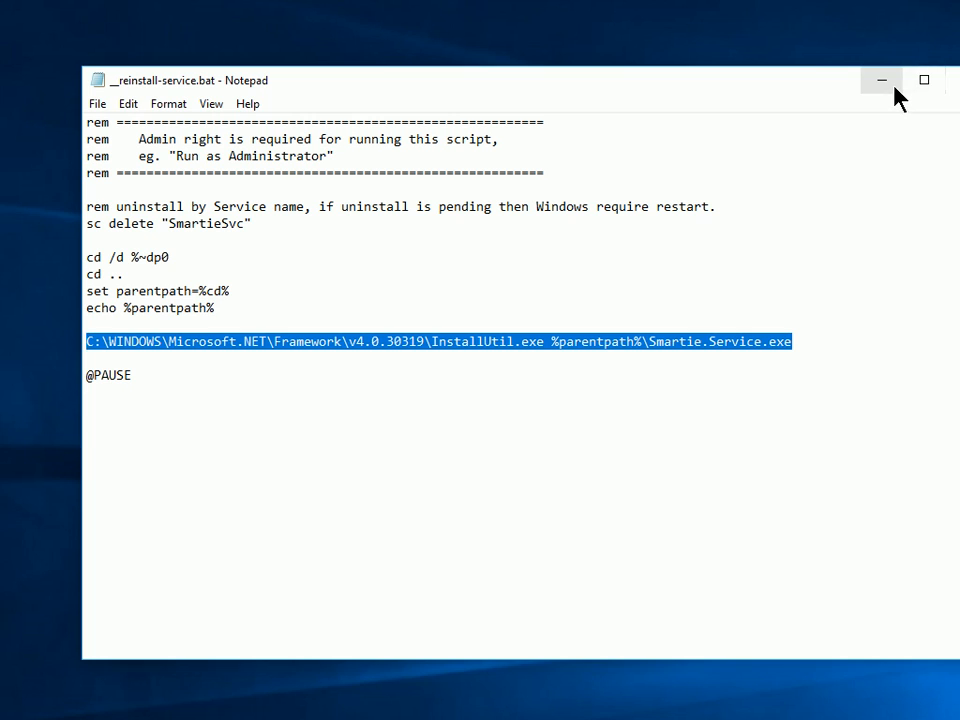
- Close the reinstall script in Notepad and run __reinstall-service.bat as administrator
left_click(954, 90)
left_click(422, 375)
right_click(191, 209)
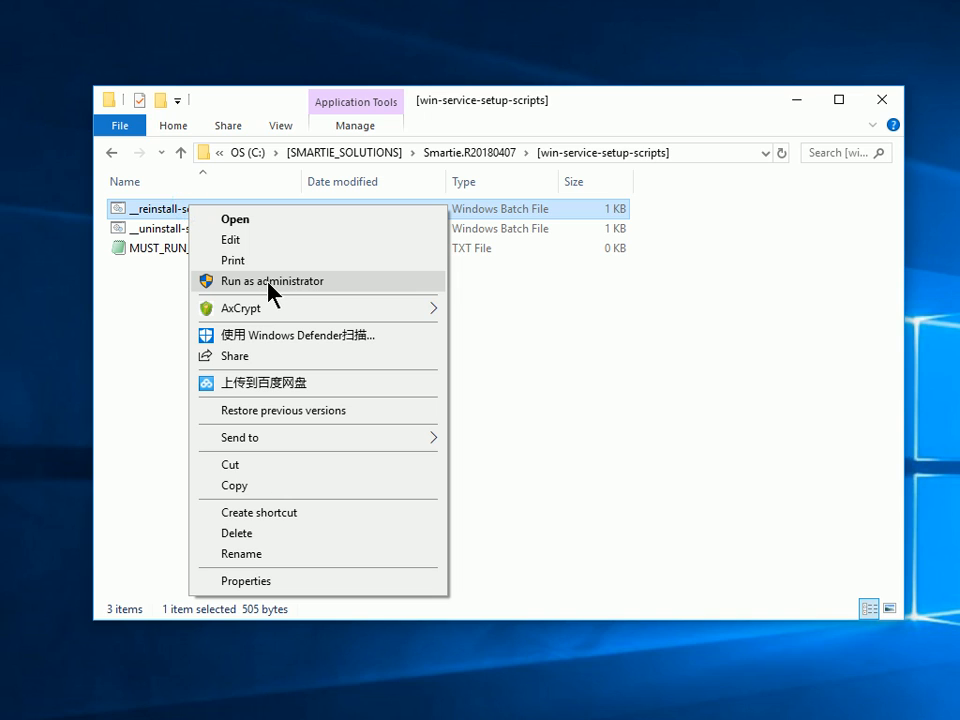
left_click(270, 290)
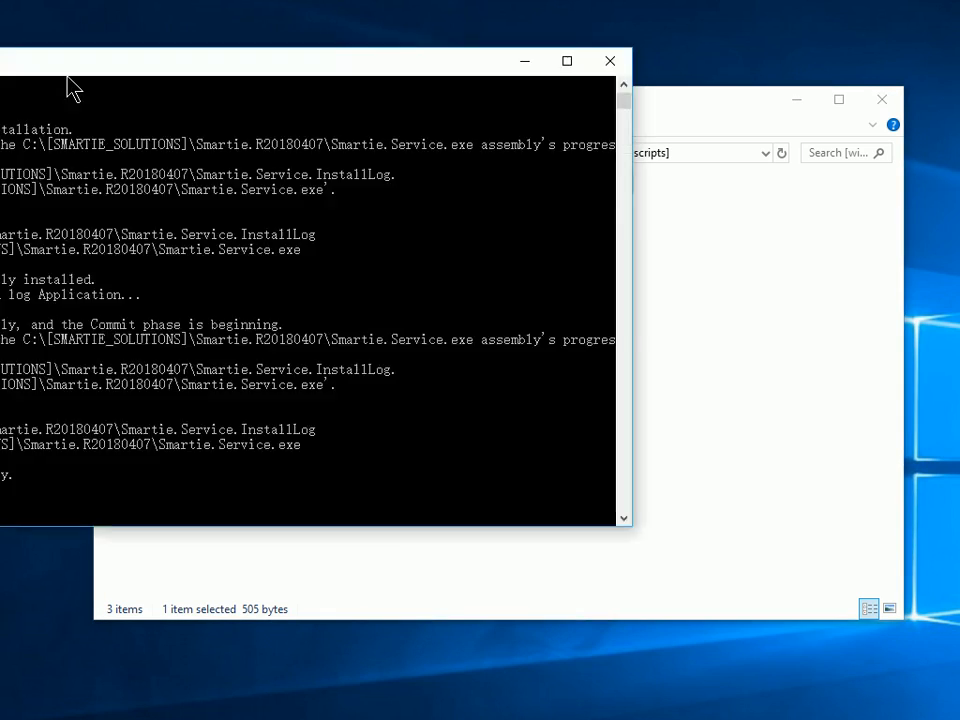
- Examine the service installation output in the command window, then close the window
left_click_drag(66, 86, 454, 154)
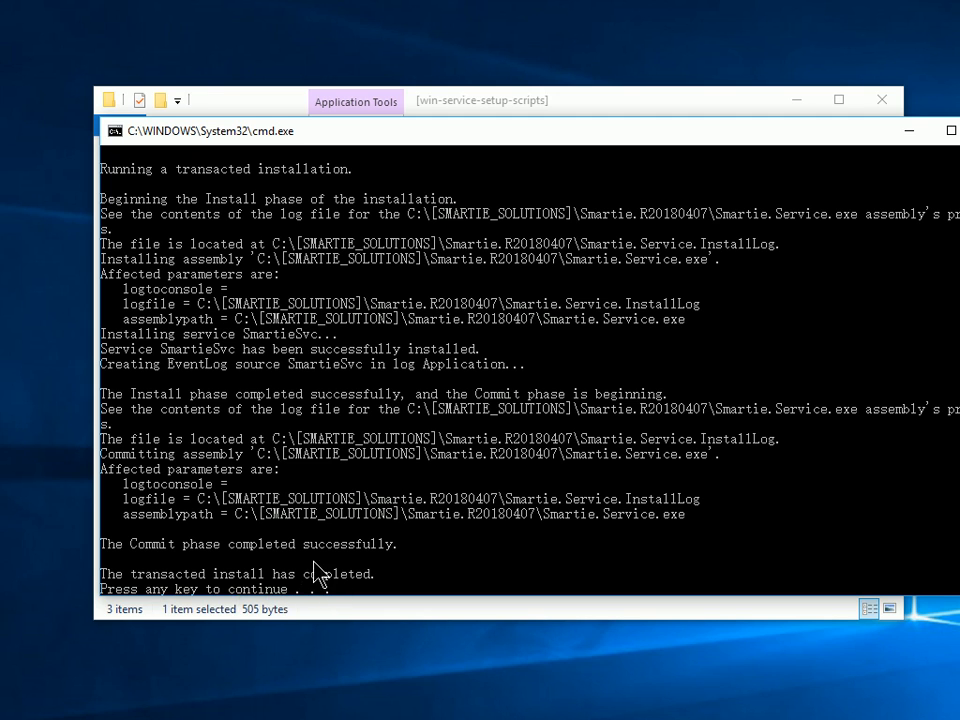
left_click_drag(813, 133, 661, 168)
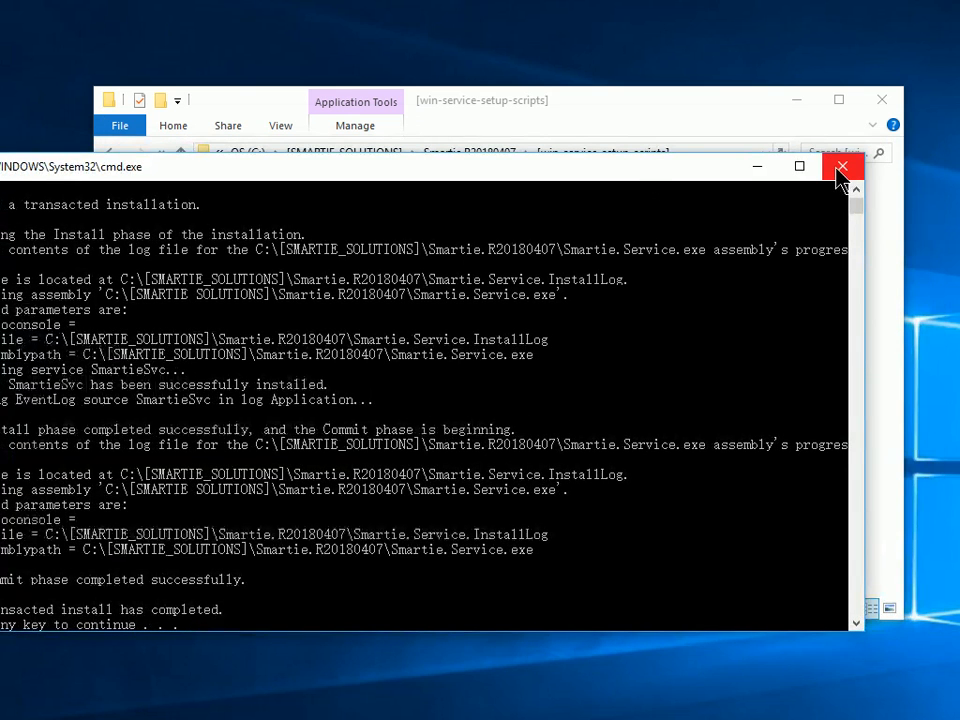
left_click_drag(512, 176, 589, 156)
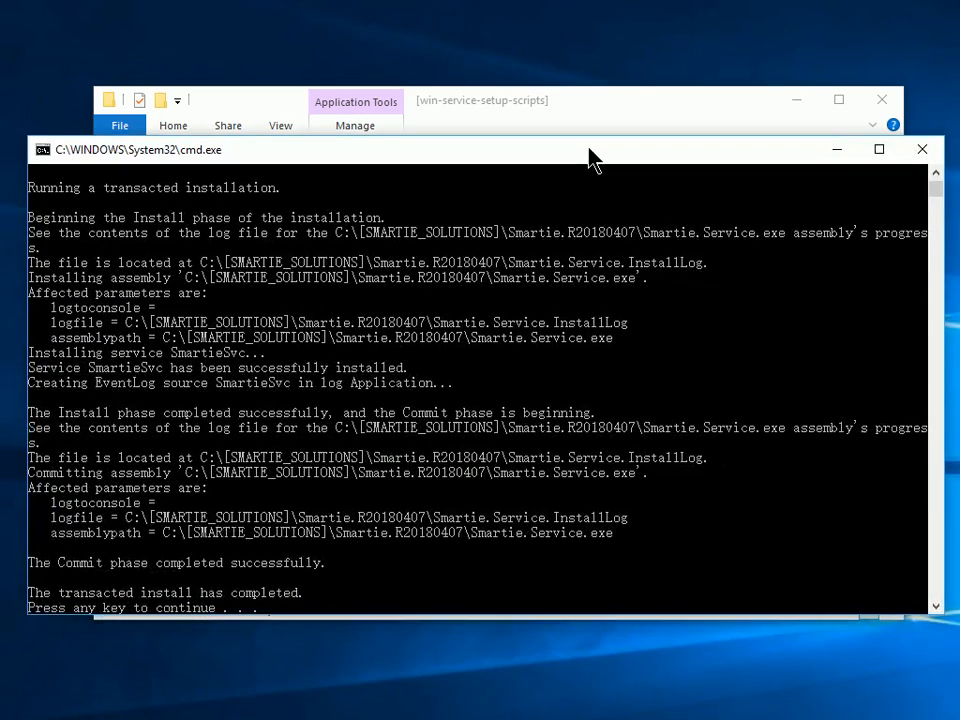
left_click(935, 150)
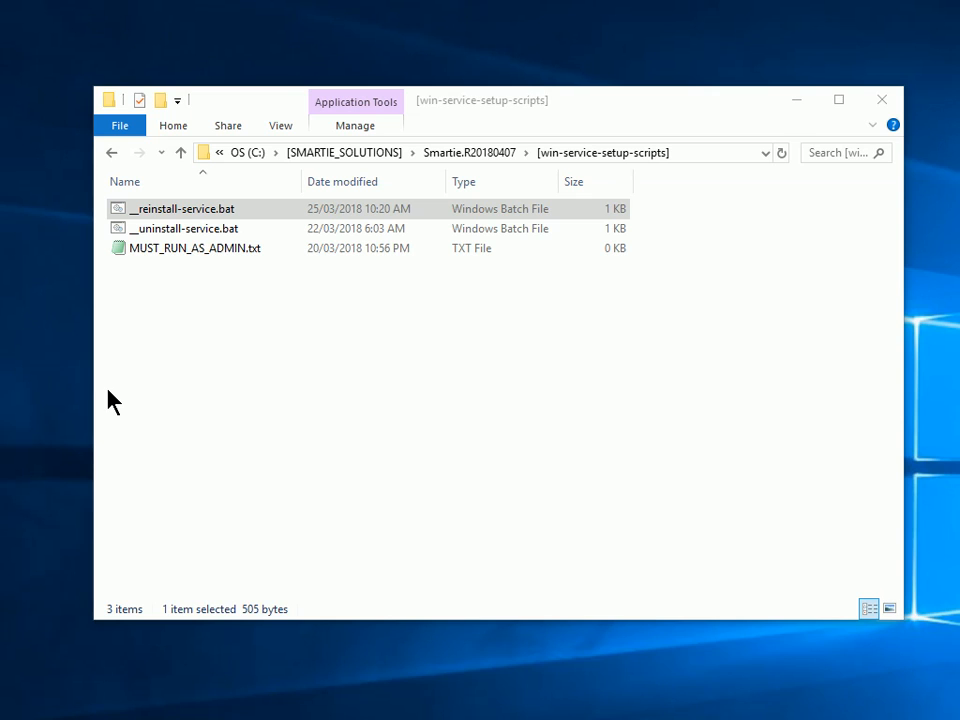
- Open the services list in Task Manager and select the SmartieSvc service
key("ctrl+shift+Escape")
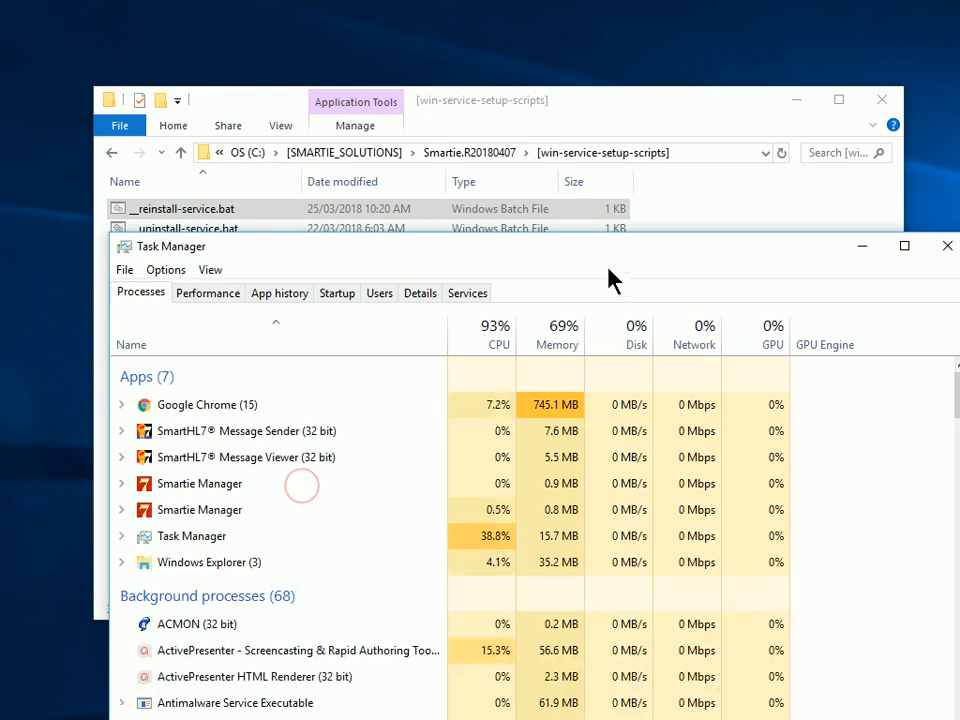
left_click(468, 293)
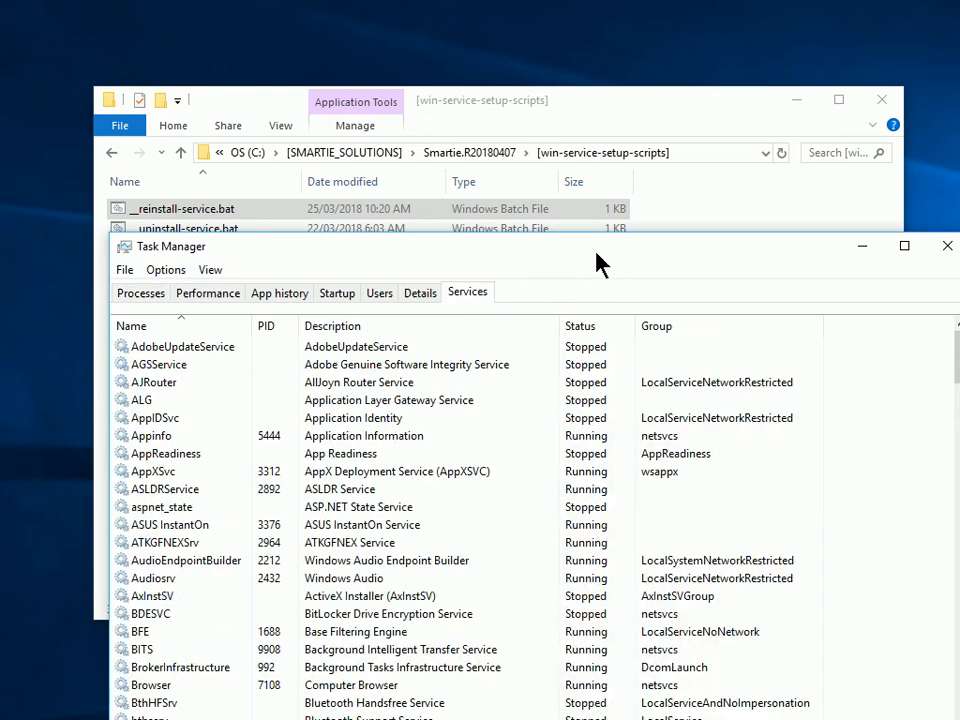
left_click_drag(596, 265, 568, 97)
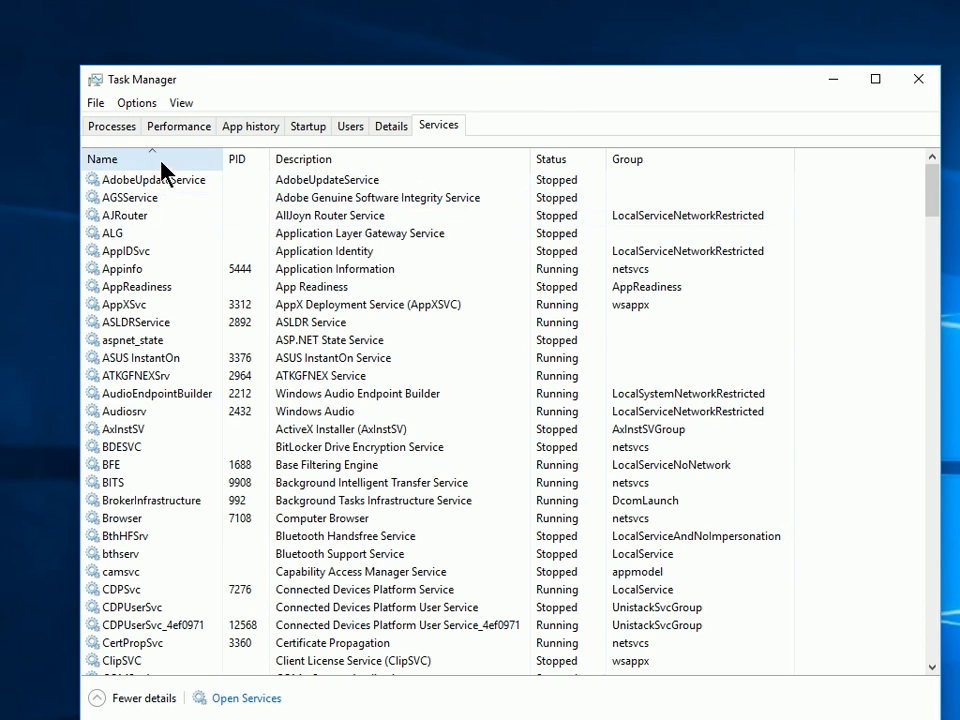
left_click(140, 251)
key("s")
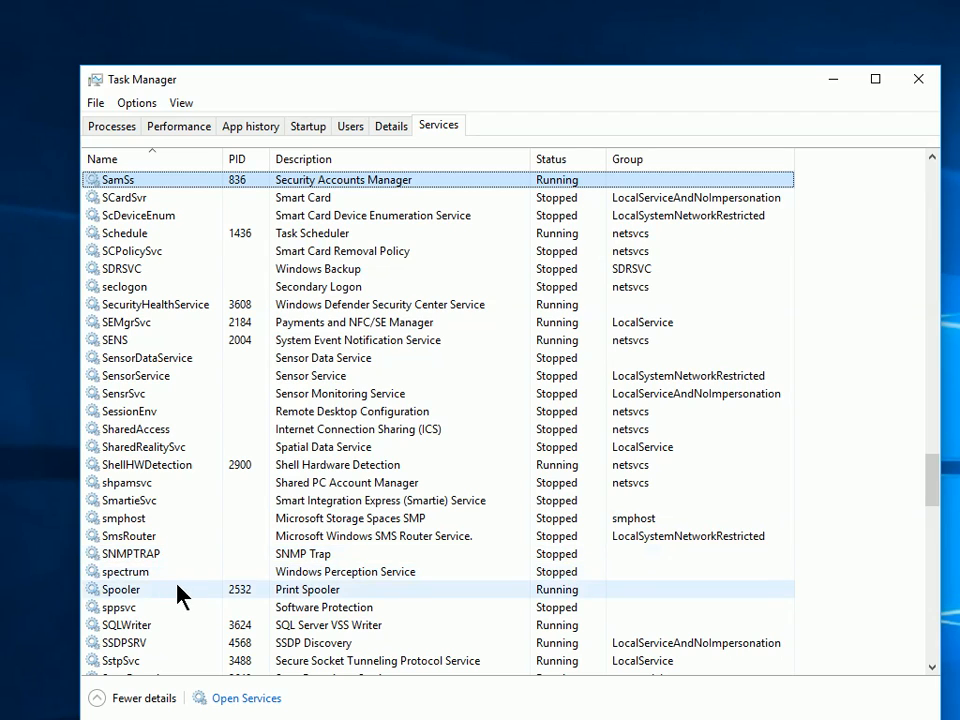
left_click(160, 502)
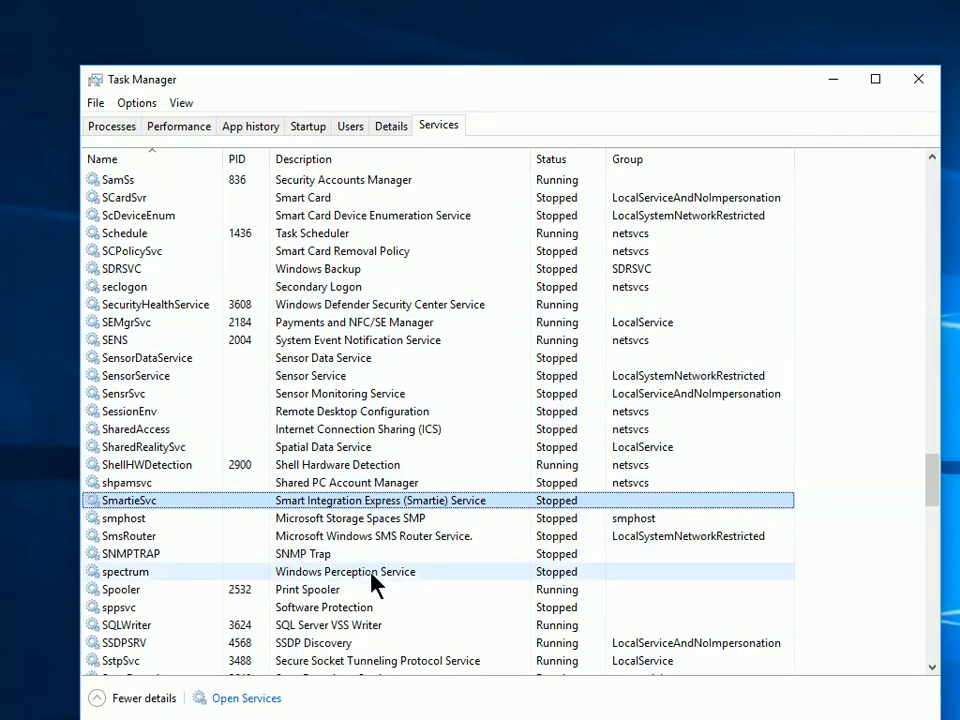
left_click(186, 105)
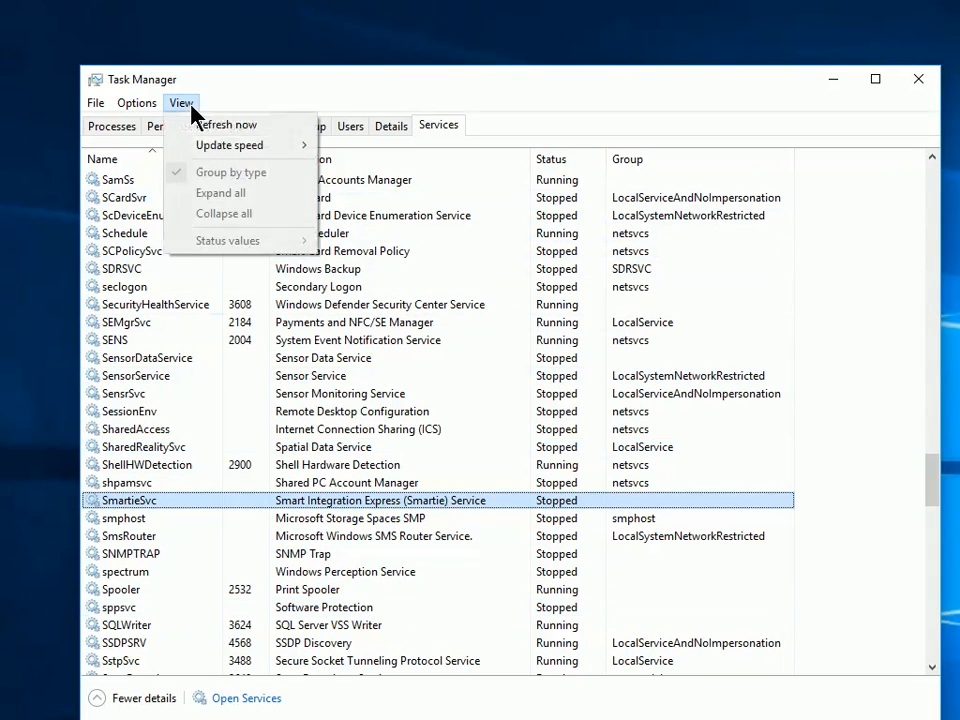
left_click(728, 100)
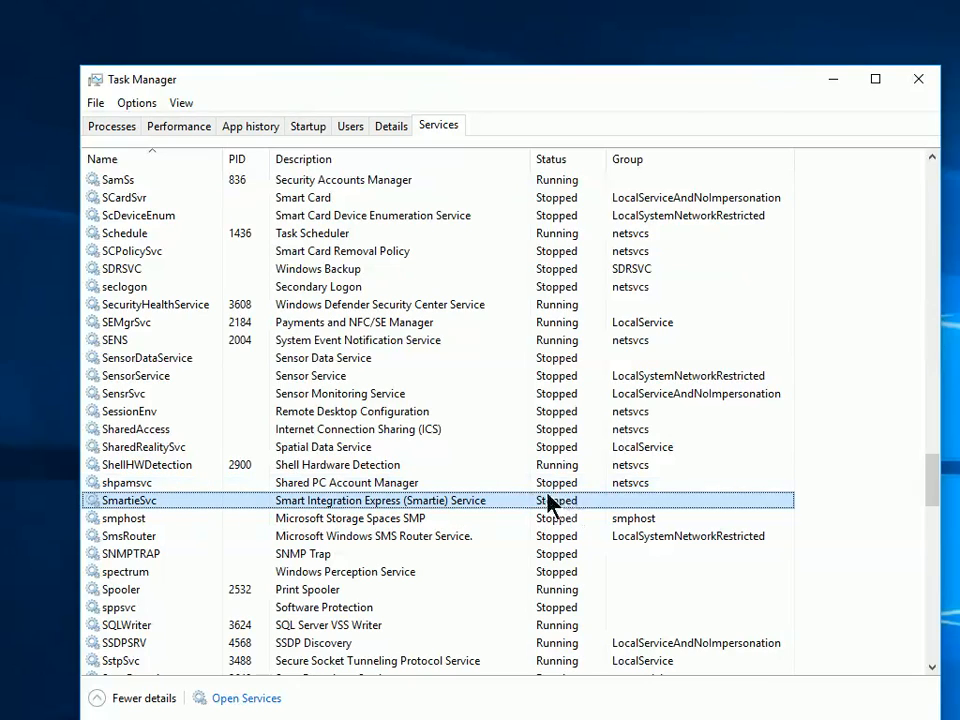
- Launch Smartie.Manager.exe from the Smartie.R20180407 folder and shrink its window to fit the screen
left_click_drag(321, 90, 643, 71)
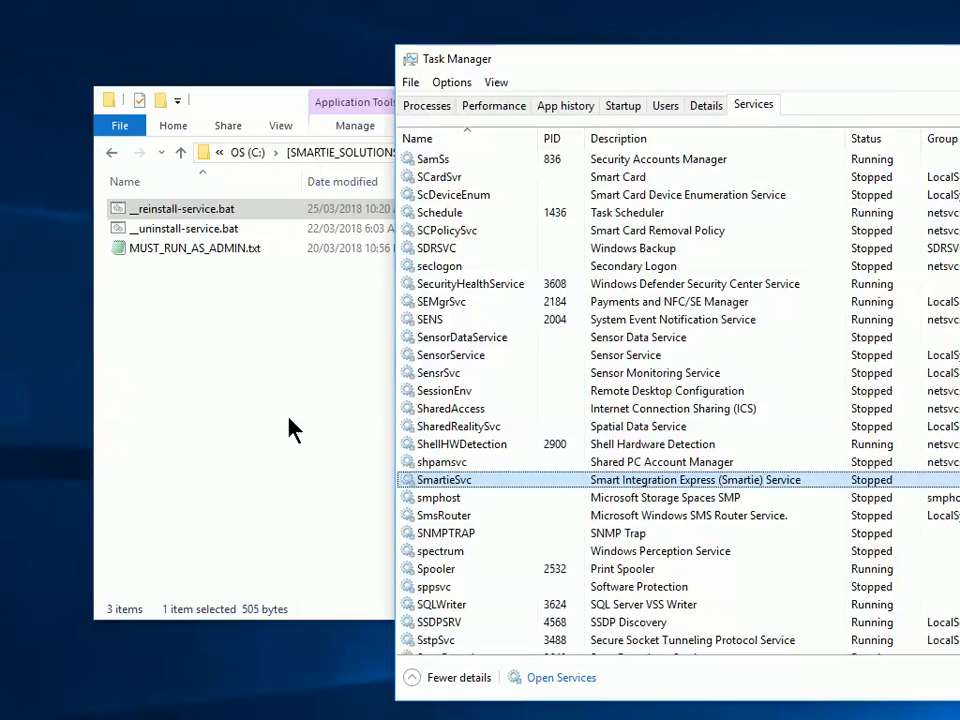
left_click(280, 216)
left_click(462, 156)
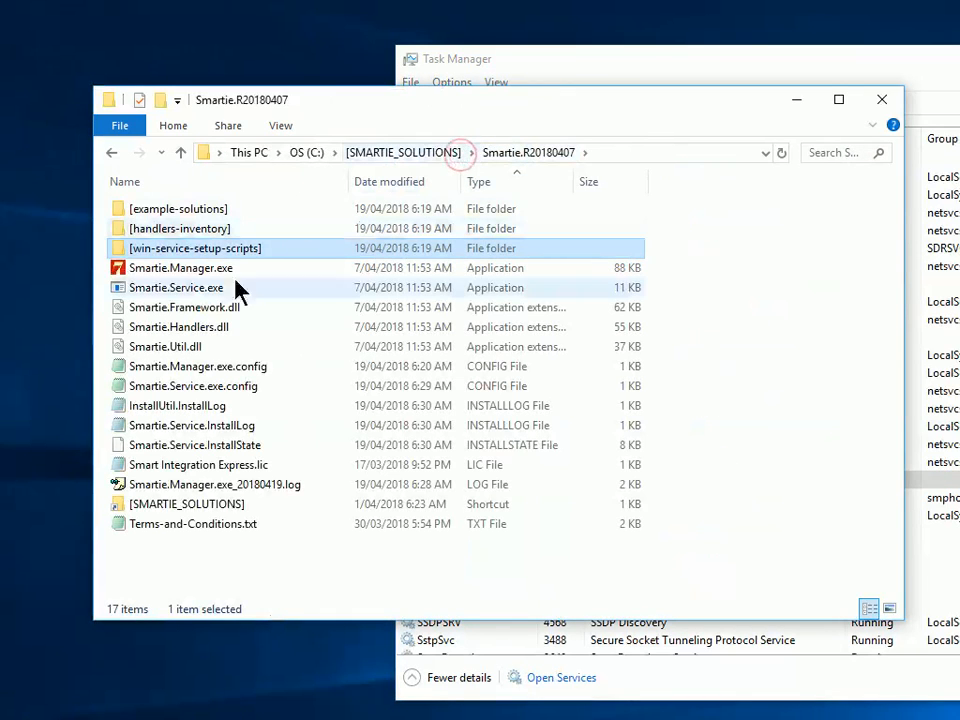
double_click(199, 270)
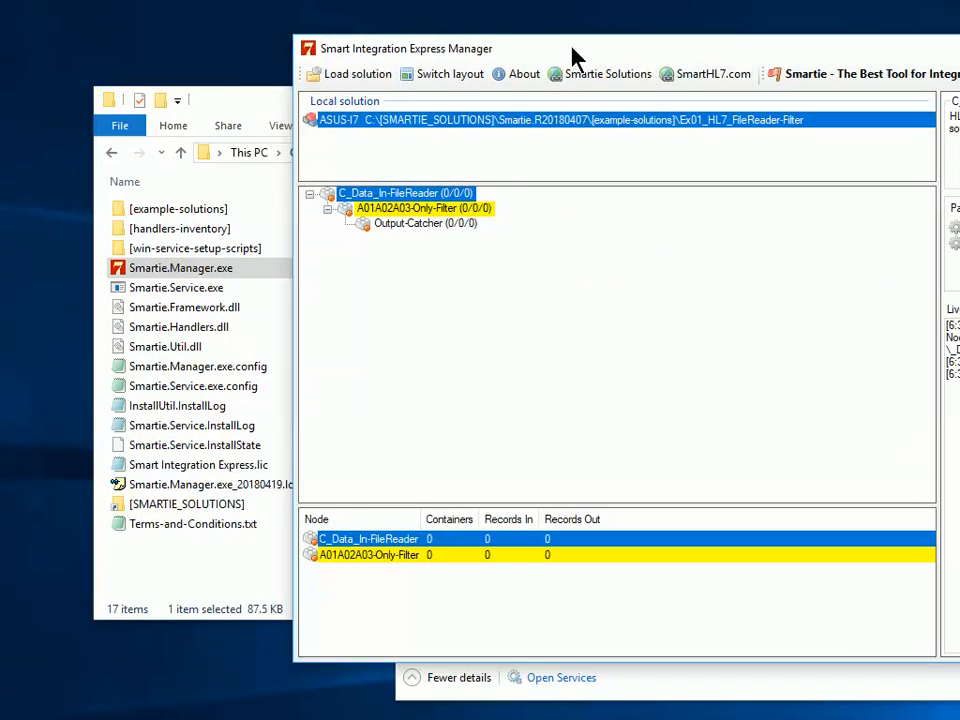
left_click_drag(574, 58, 372, 60)
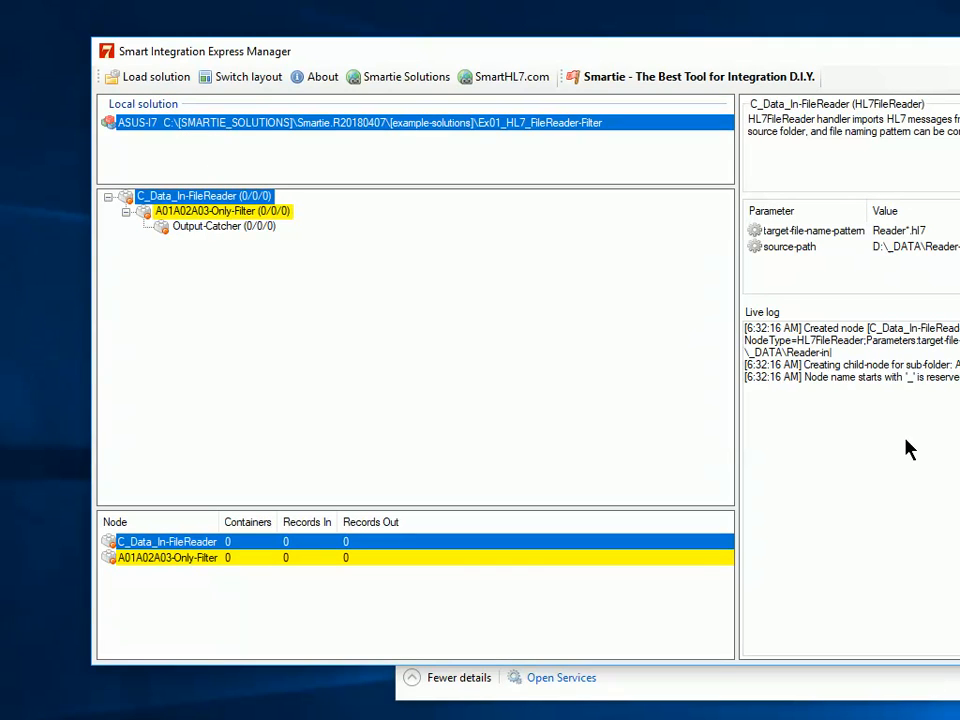
left_click_drag(958, 661, 912, 607)
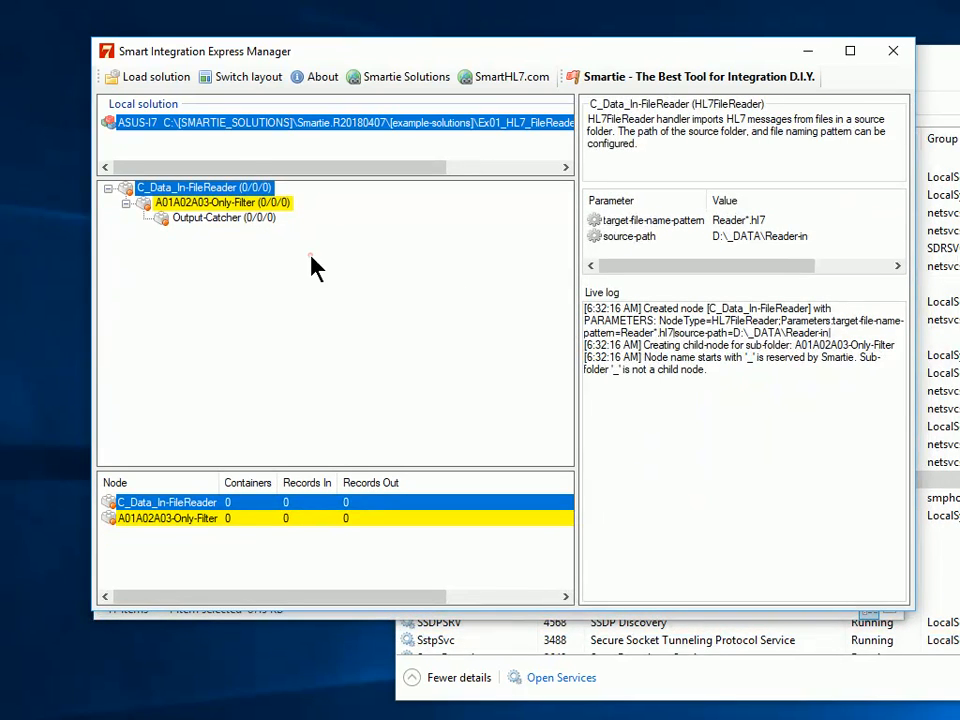
left_click(155, 79)
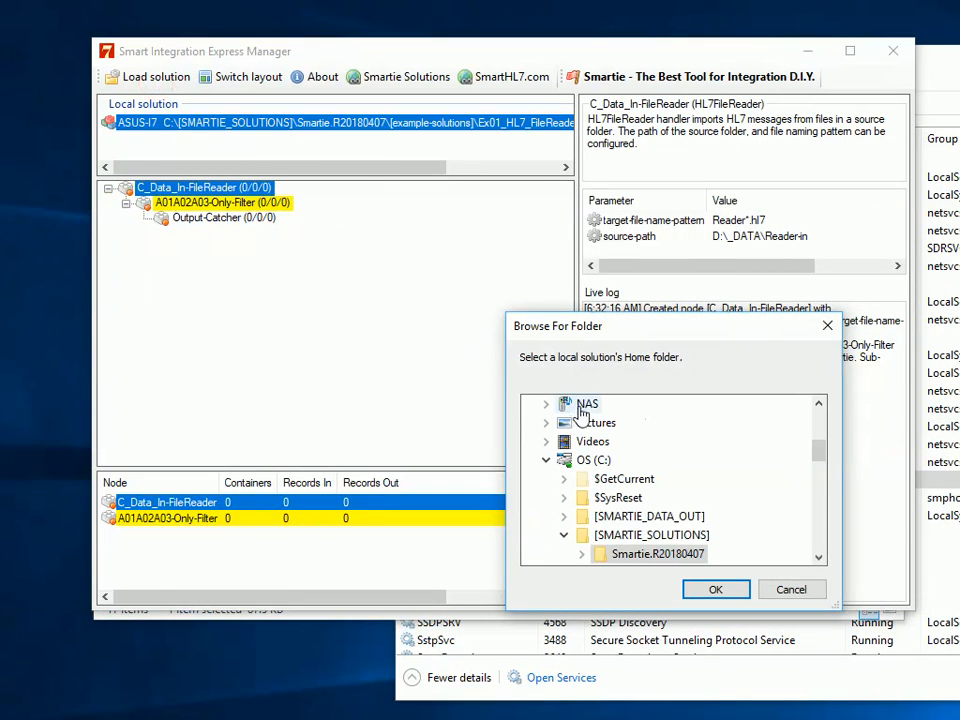
left_click(800, 590)
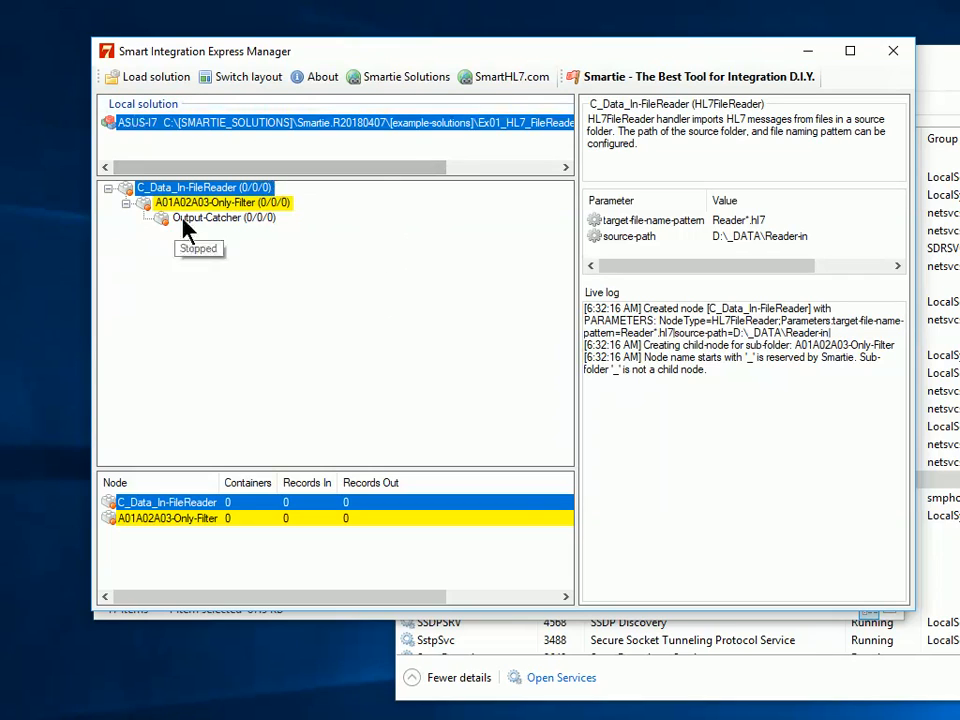
- Arrange Task Manager beside Smart Integration Express Manager and enlarge the manager's solution list area
left_click(806, 681)
left_click_drag(767, 67, 584, 60)
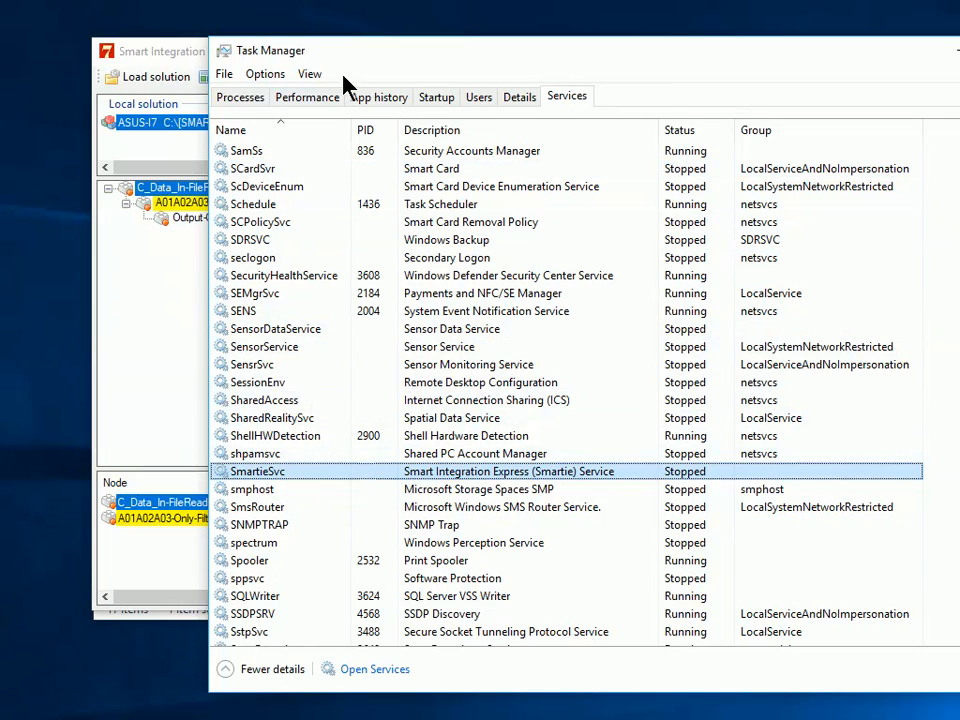
left_click_drag(346, 66, 418, 64)
left_click_drag(251, 60, 195, 58)
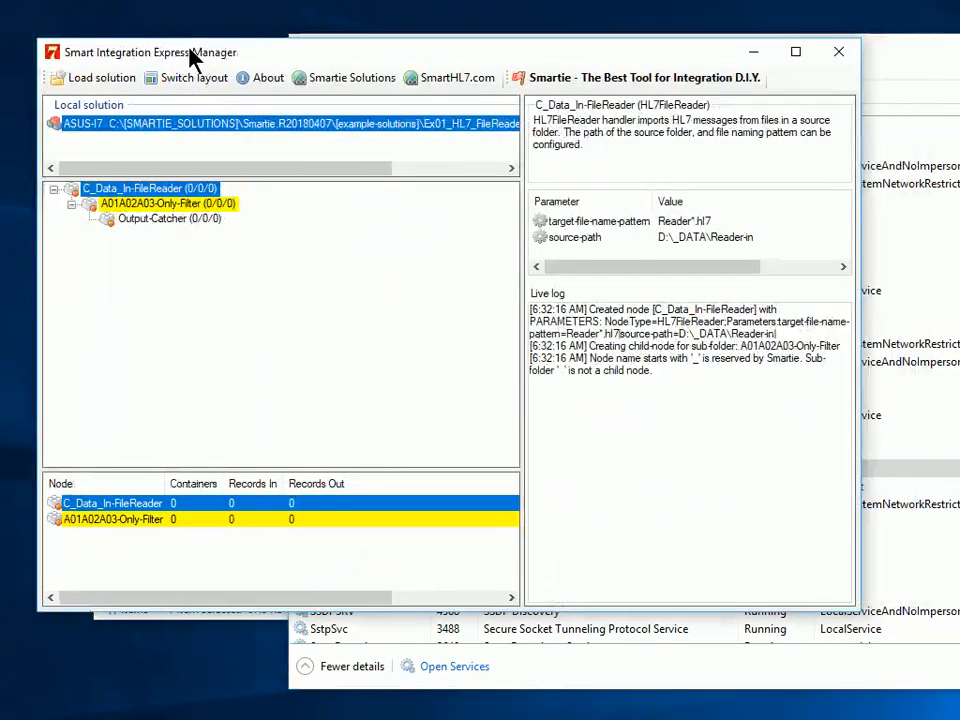
left_click_drag(131, 178, 133, 258)
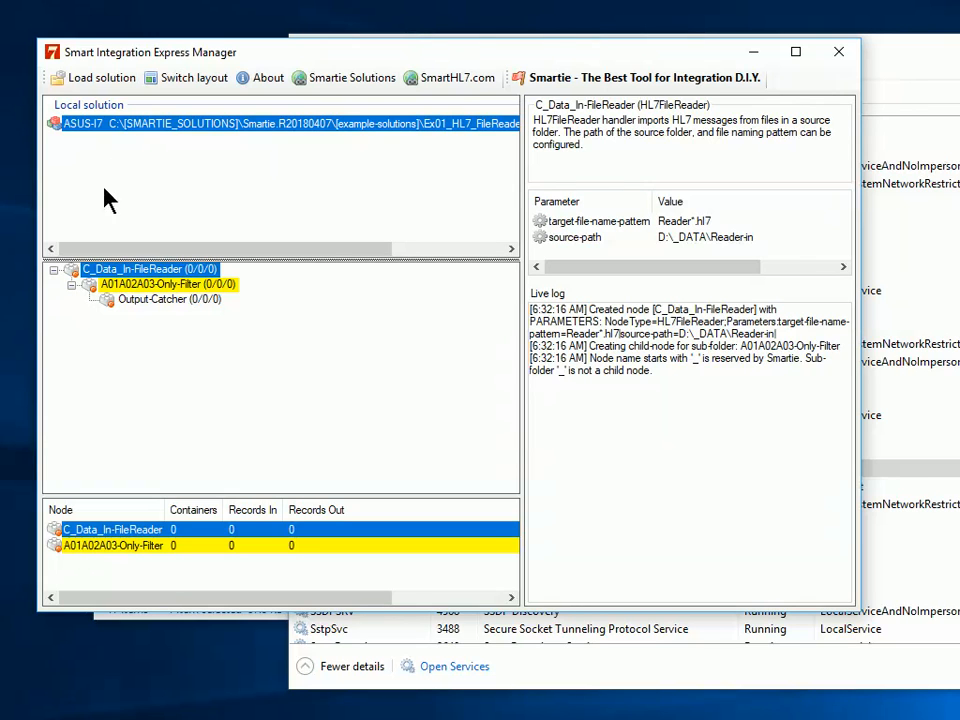
- Start the SmartieSvc service in Task Manager and check the solution list in Smart Integration Express Manager
left_click(905, 60)
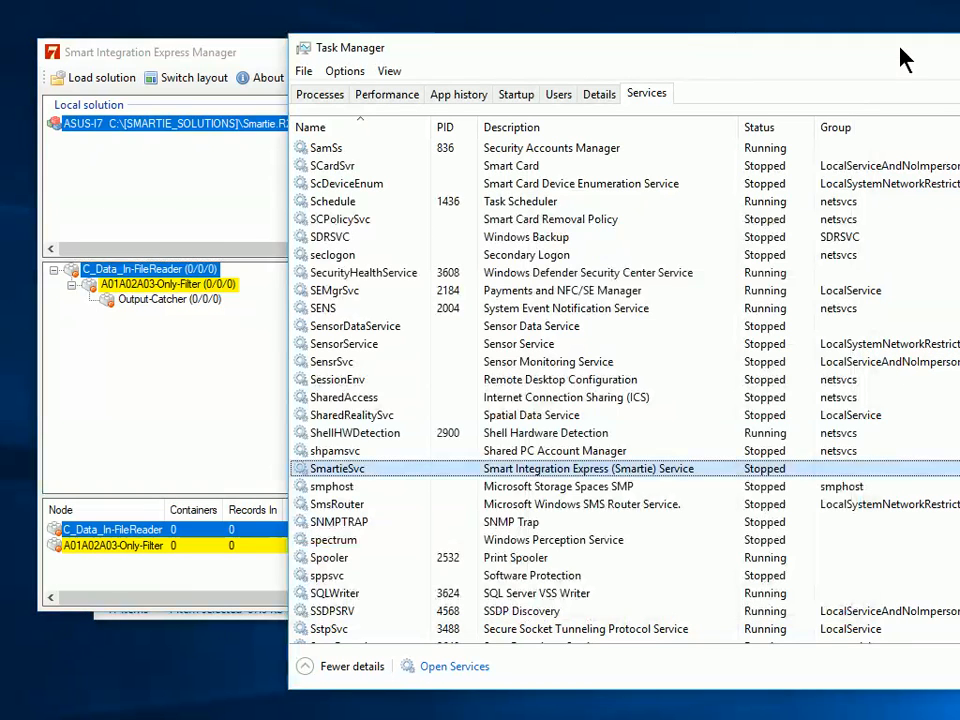
right_click(368, 470)
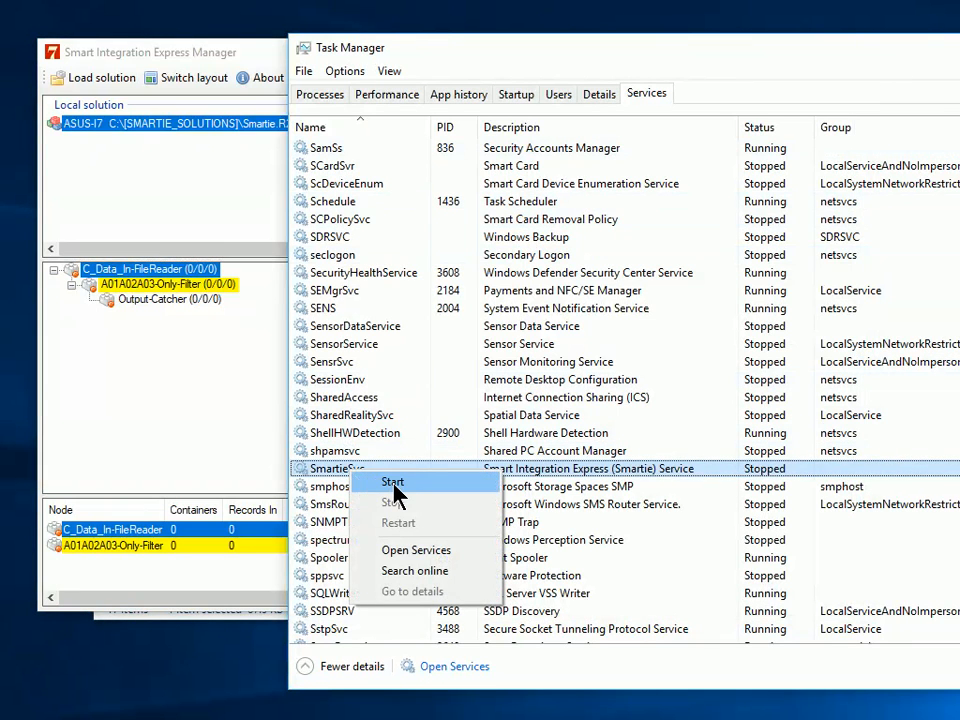
left_click(393, 483)
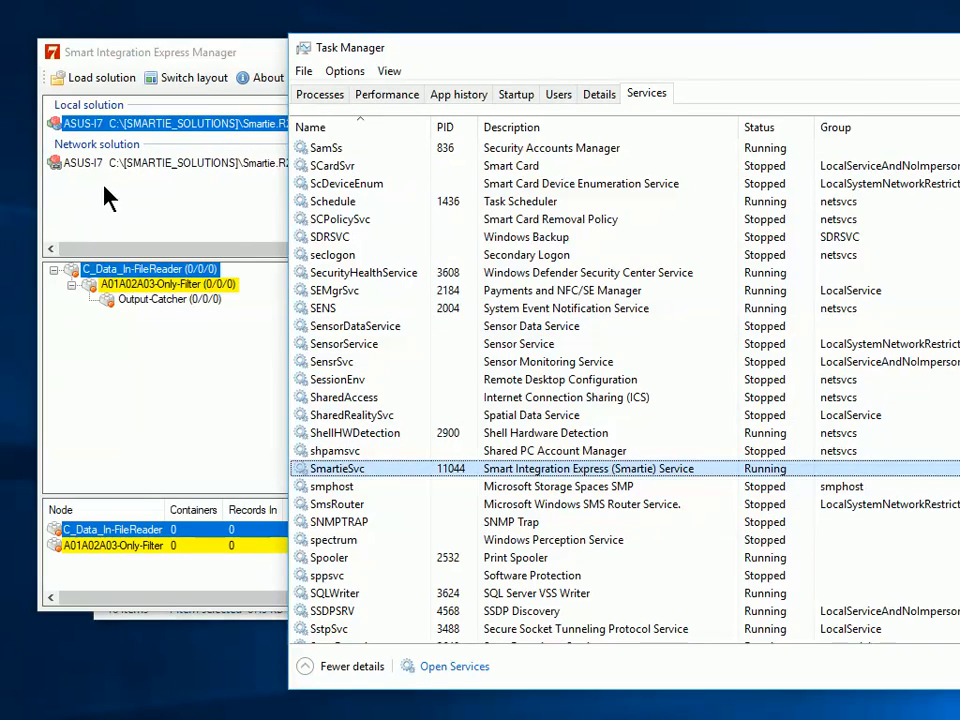
left_click(237, 228)
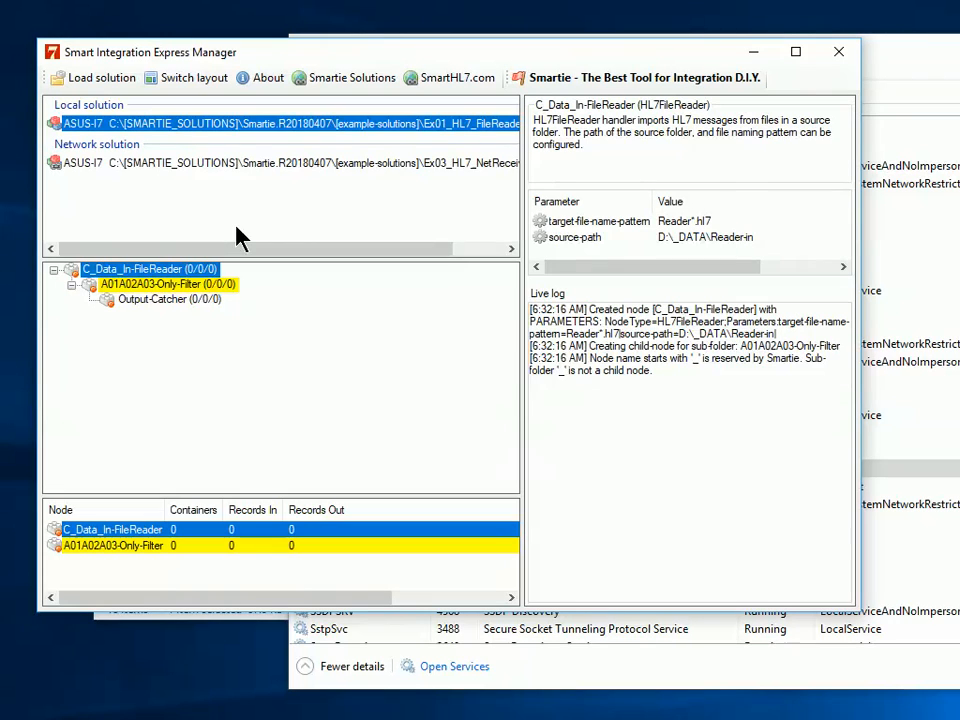
- Close Smart Integration Express Manager, relaunch it from Smartie.Manager.exe and enlarge its solution list area
left_click(836, 58)
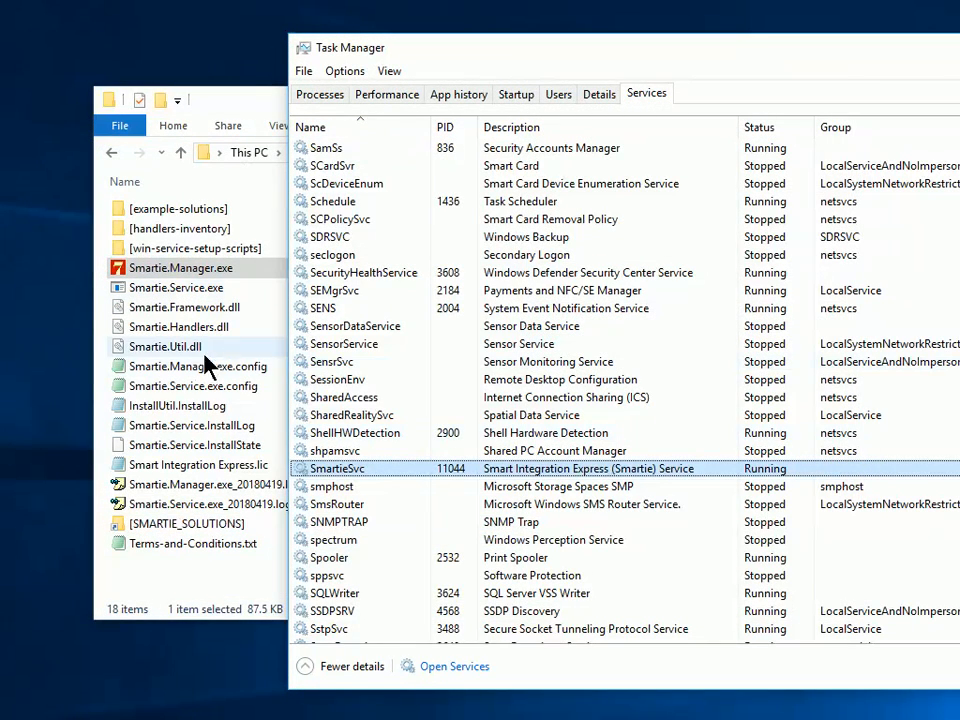
double_click(185, 274)
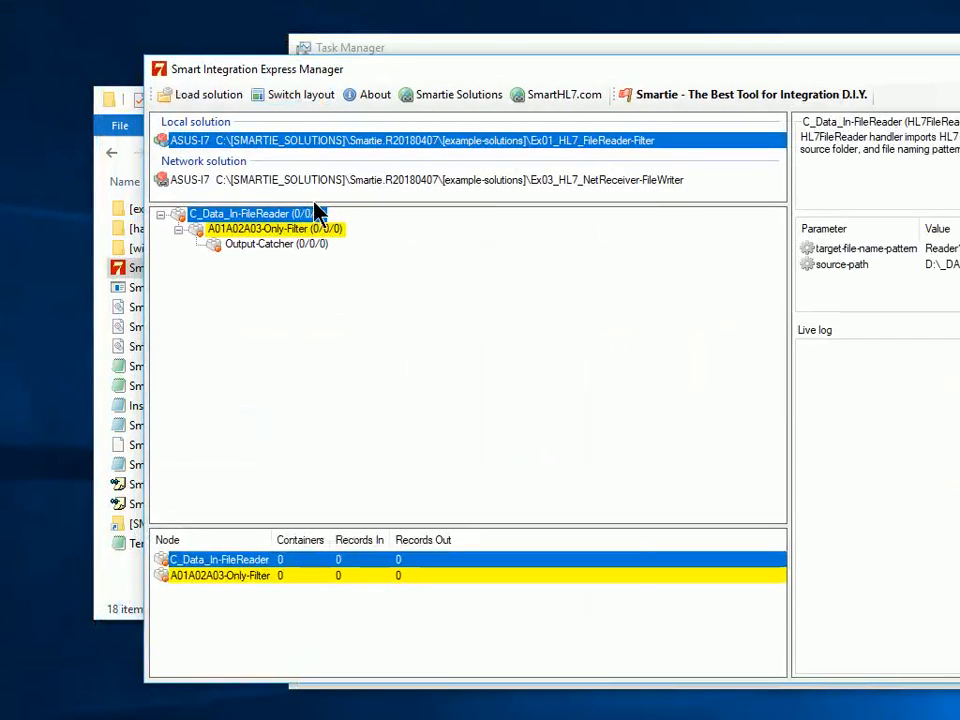
left_click_drag(320, 203, 308, 268)
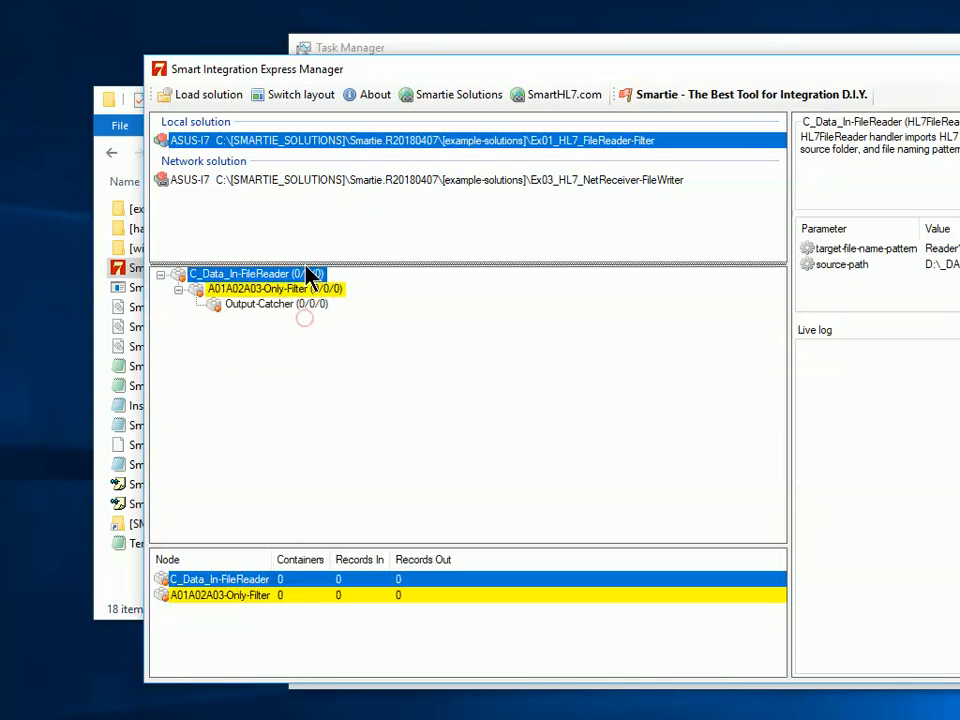
- Select the network solution Ex03_HL7_NetReceiver-FileWriter and start the whole branch from the Port-1235_NetReceiver node
left_click(318, 180)
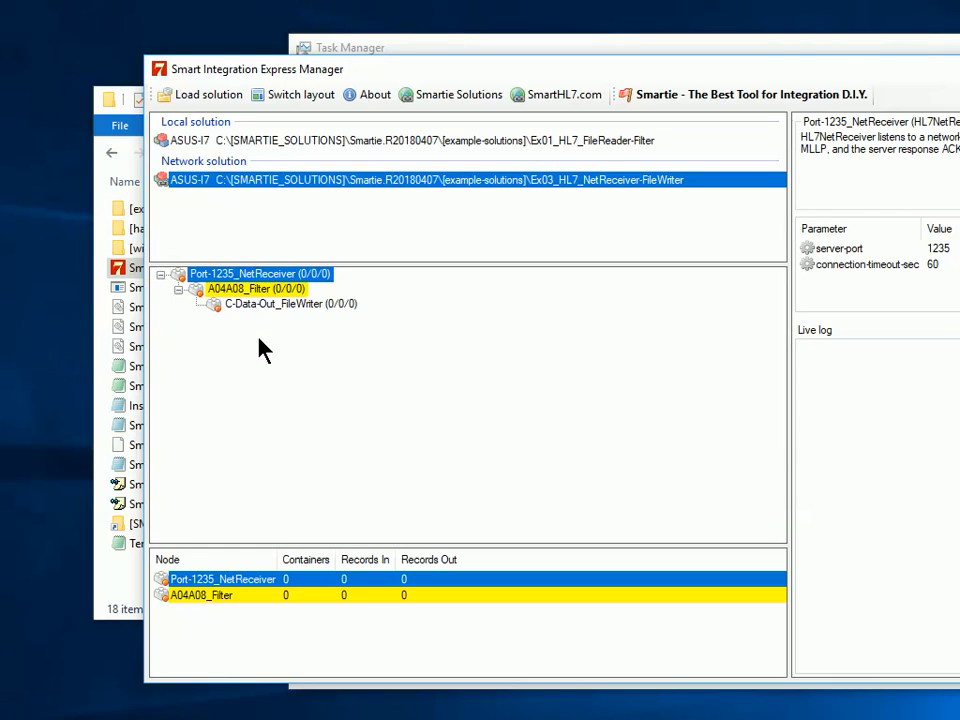
right_click(228, 278)
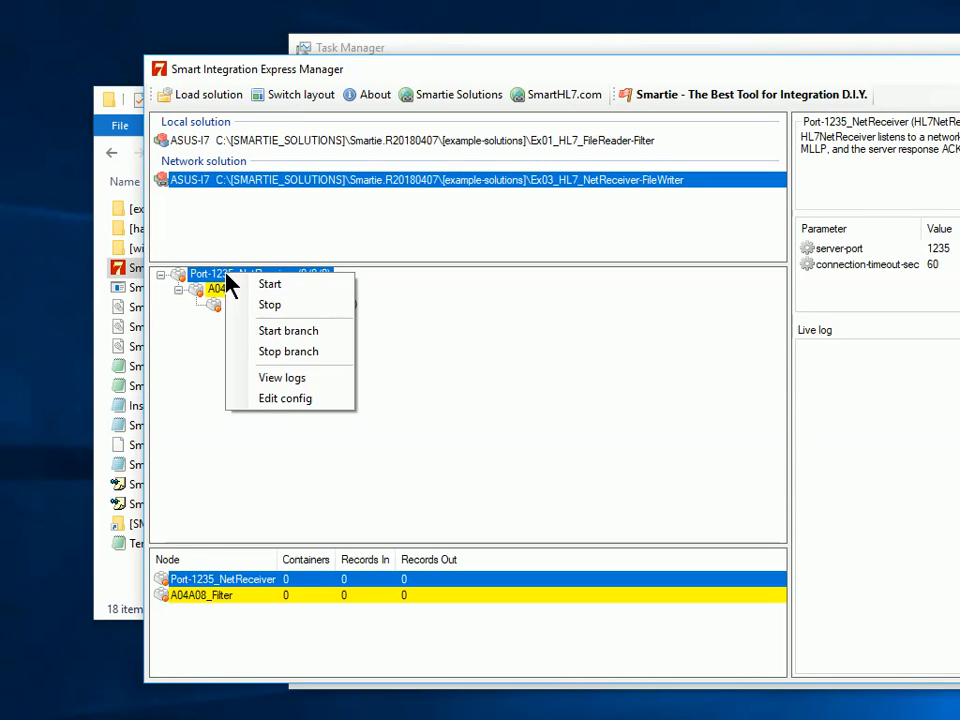
left_click(274, 331)
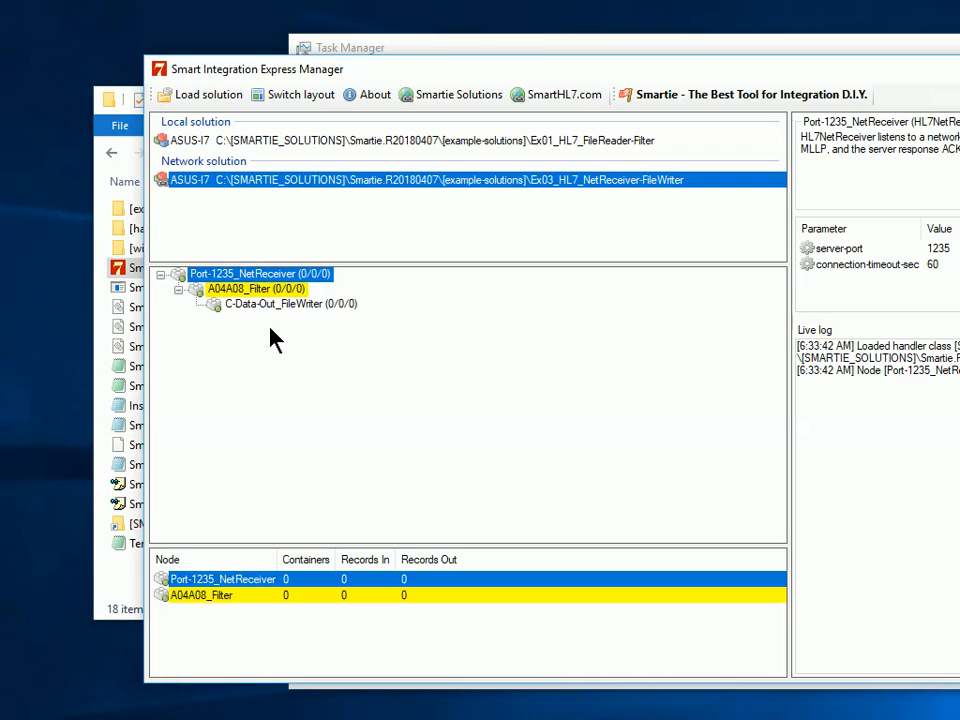
- Inspect the A04A08_Filter and C-Data-Out_FileWriter nodes, including their parameters and live logs
left_click_drag(600, 74, 465, 84)
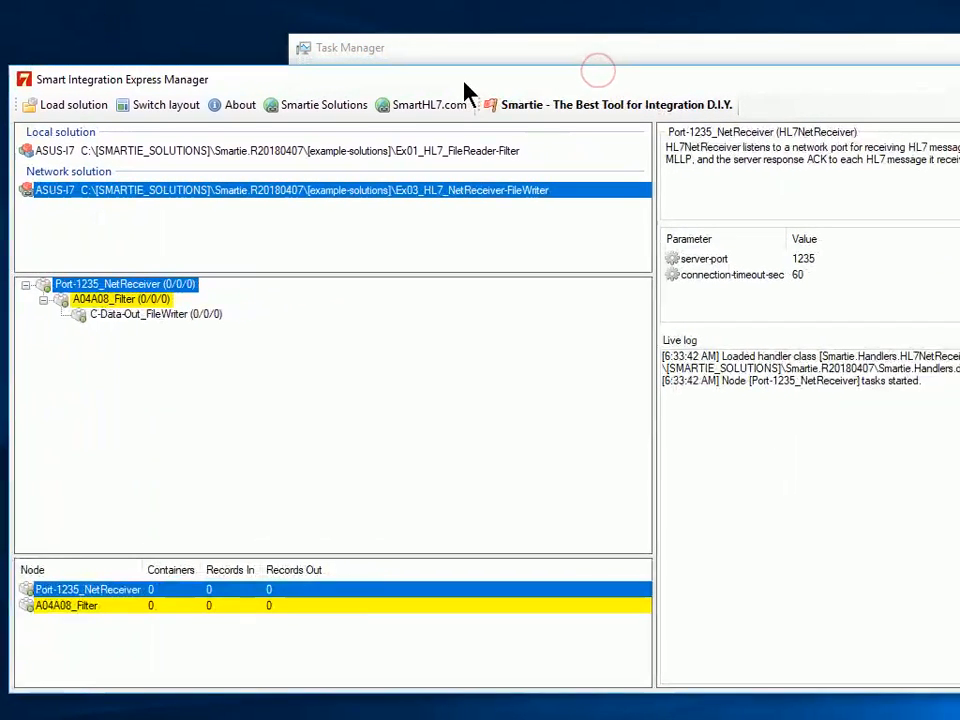
left_click(85, 302)
left_click(128, 317)
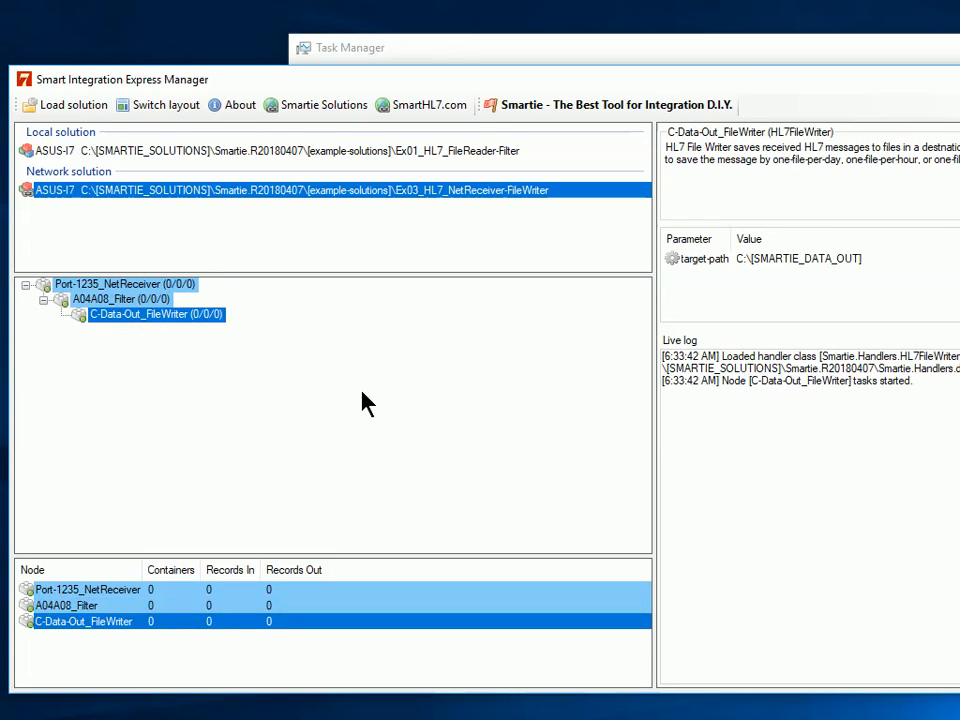
- Edit the C-Data-Out_FileWriter node's config to set target-path to C:\Data_Out, save smartie.config and close it
right_click(140, 318)
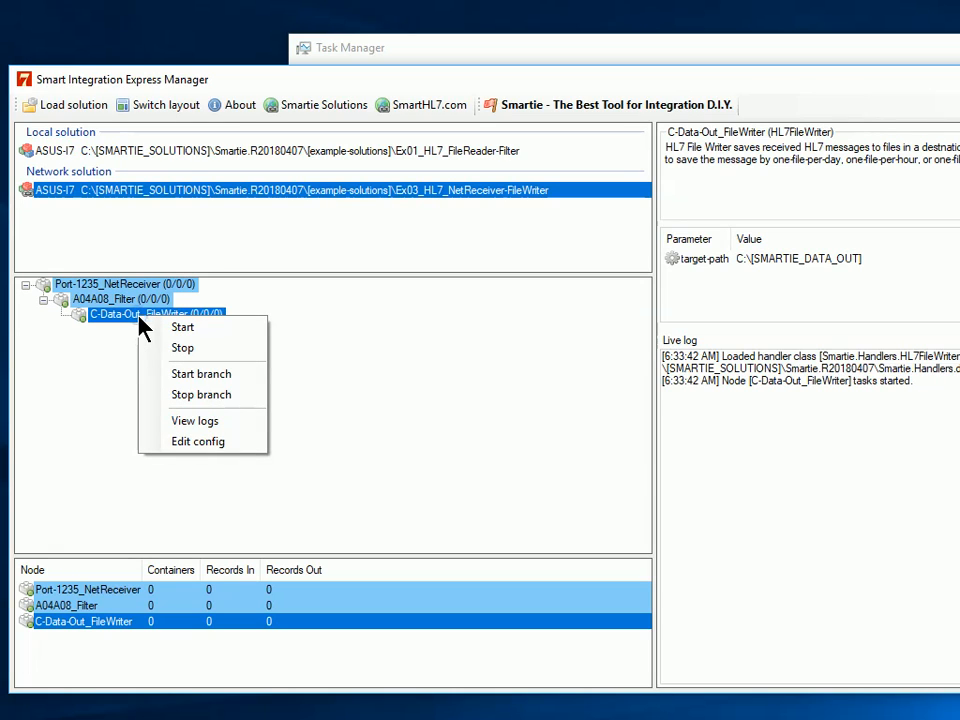
left_click(210, 445)
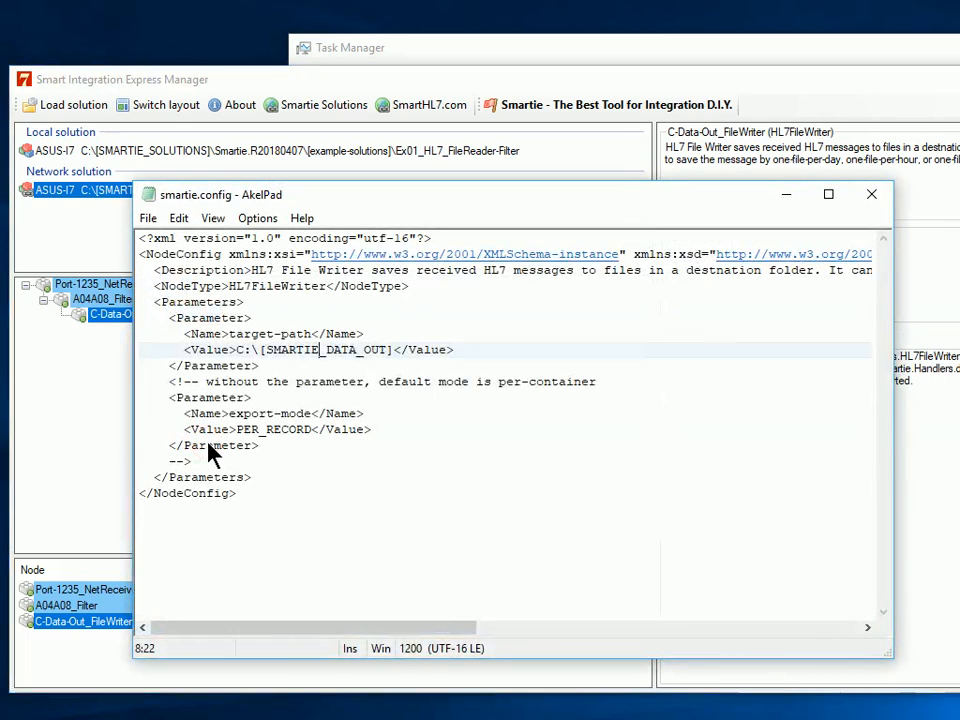
left_click_drag(260, 351, 399, 360)
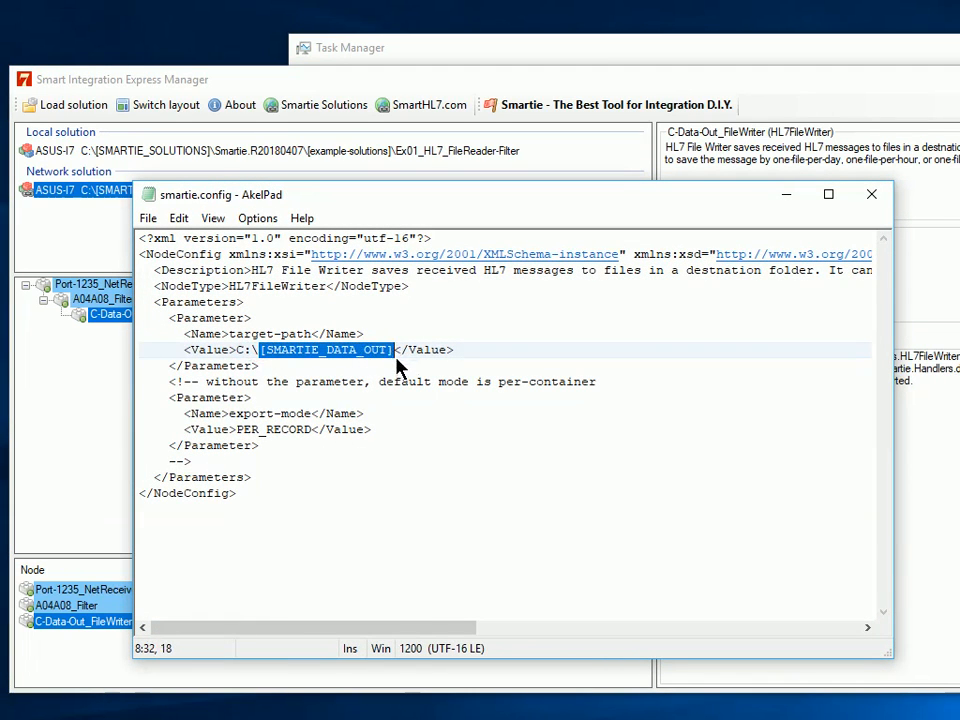
type("Data")
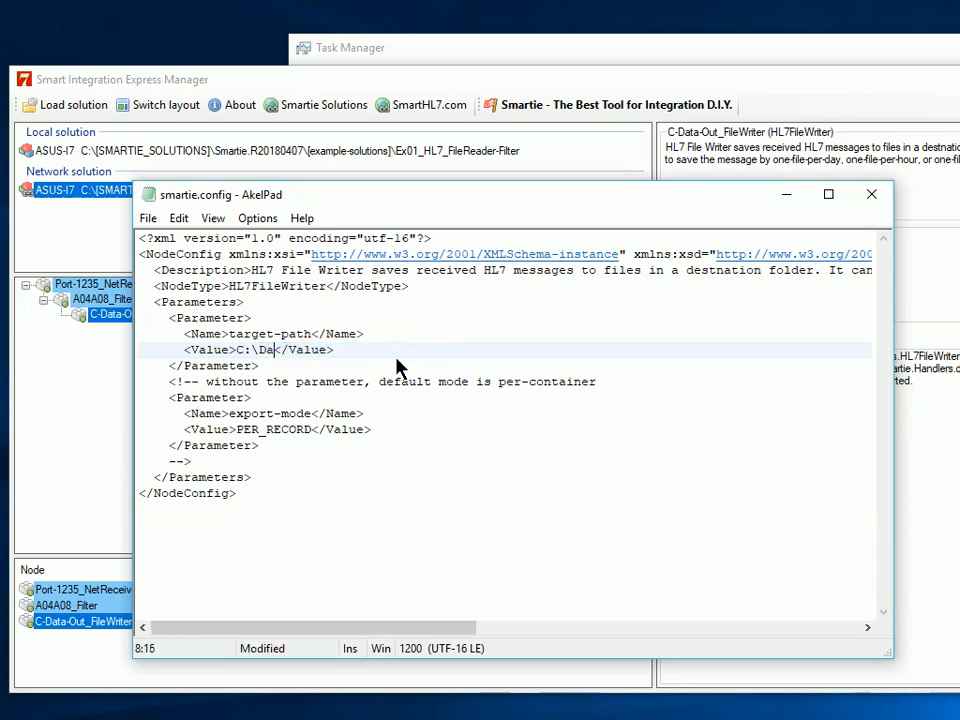
type("_Out")
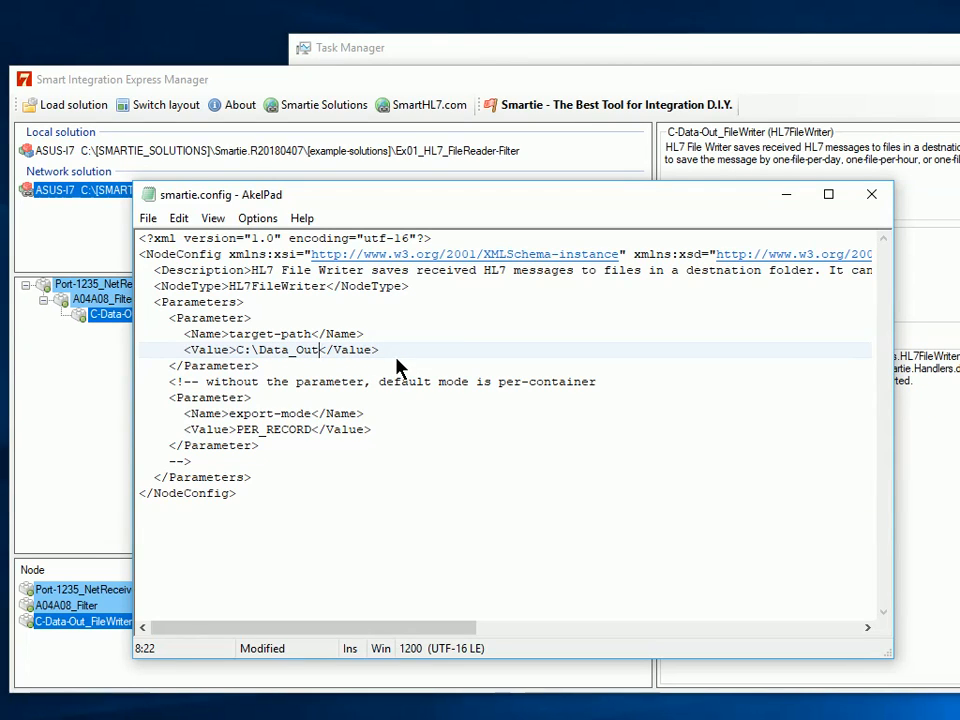
key("ctrl+s")
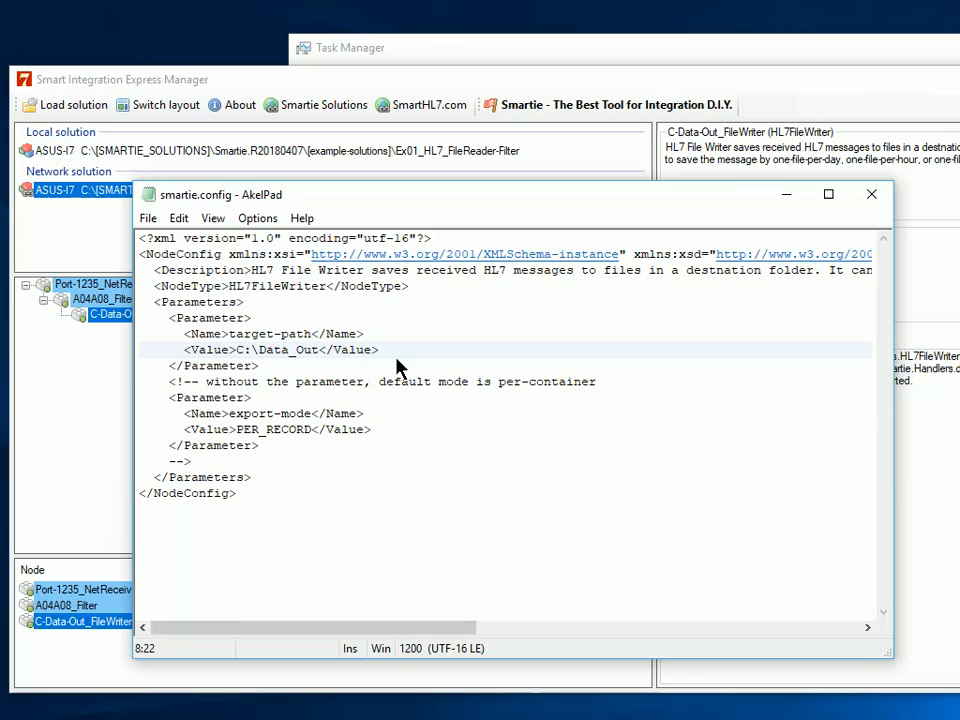
left_click(870, 200)
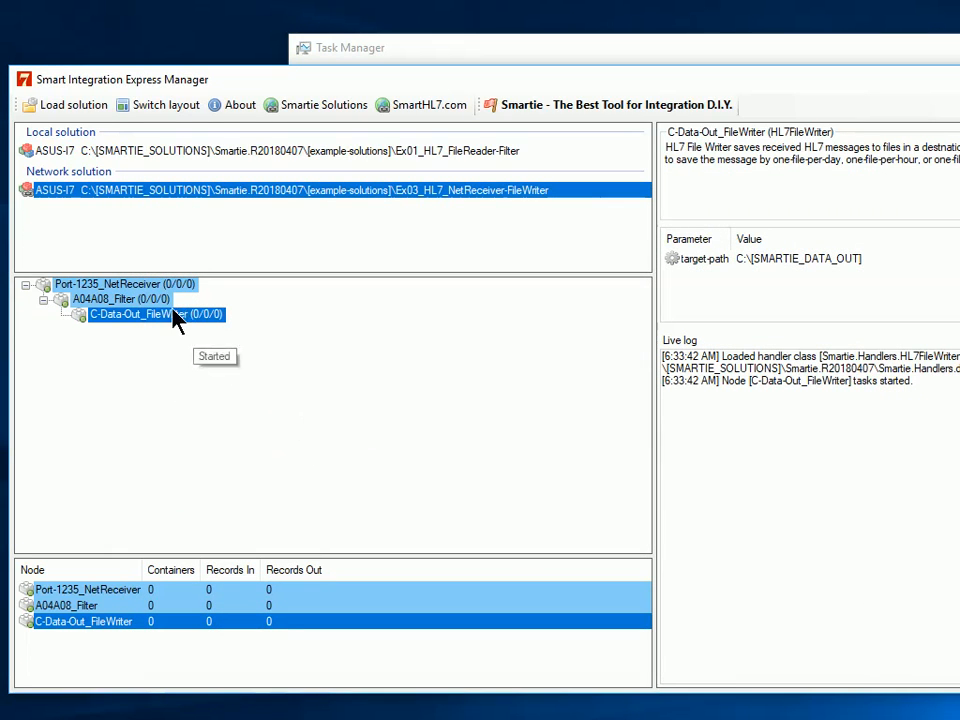
- Stop and restart the C-Data-Out_FileWriter node to apply its edited configuration
right_click(145, 318)
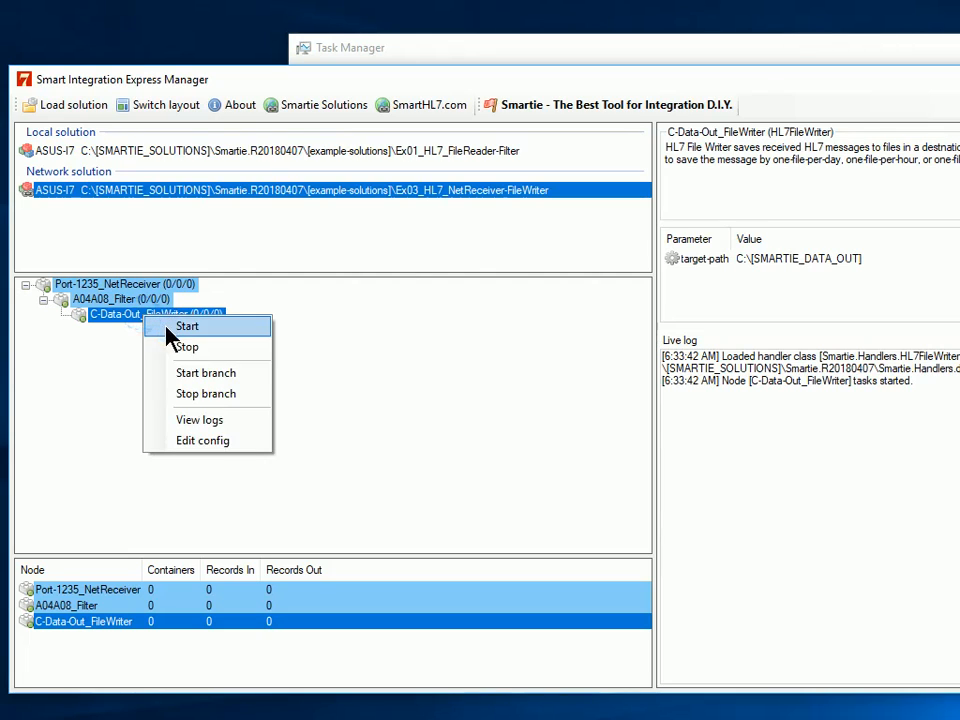
left_click(163, 346)
right_click(124, 321)
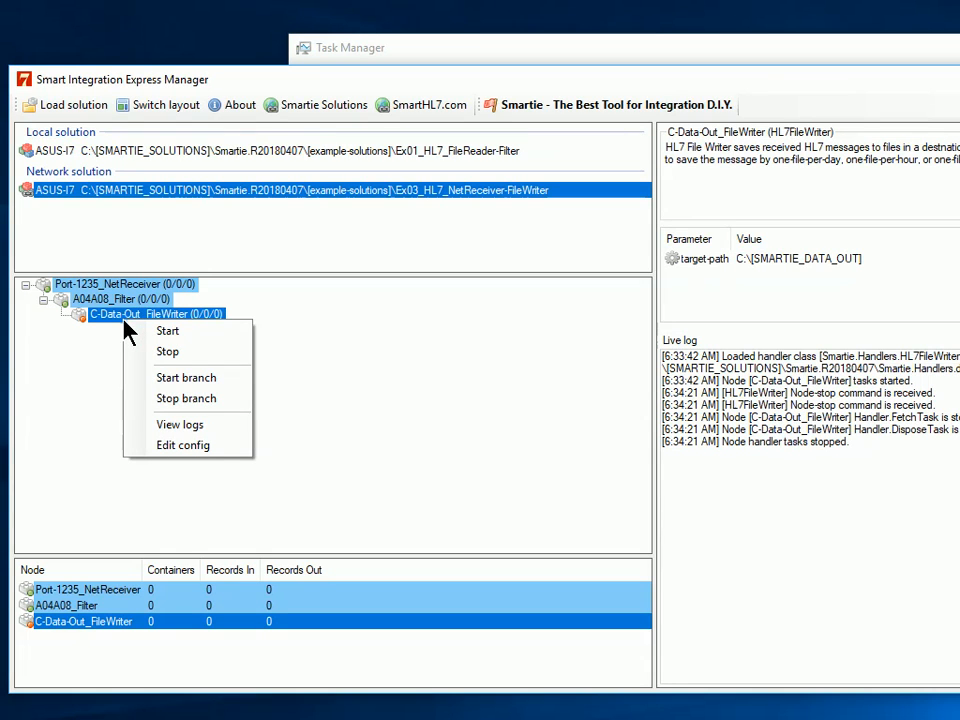
left_click(150, 331)
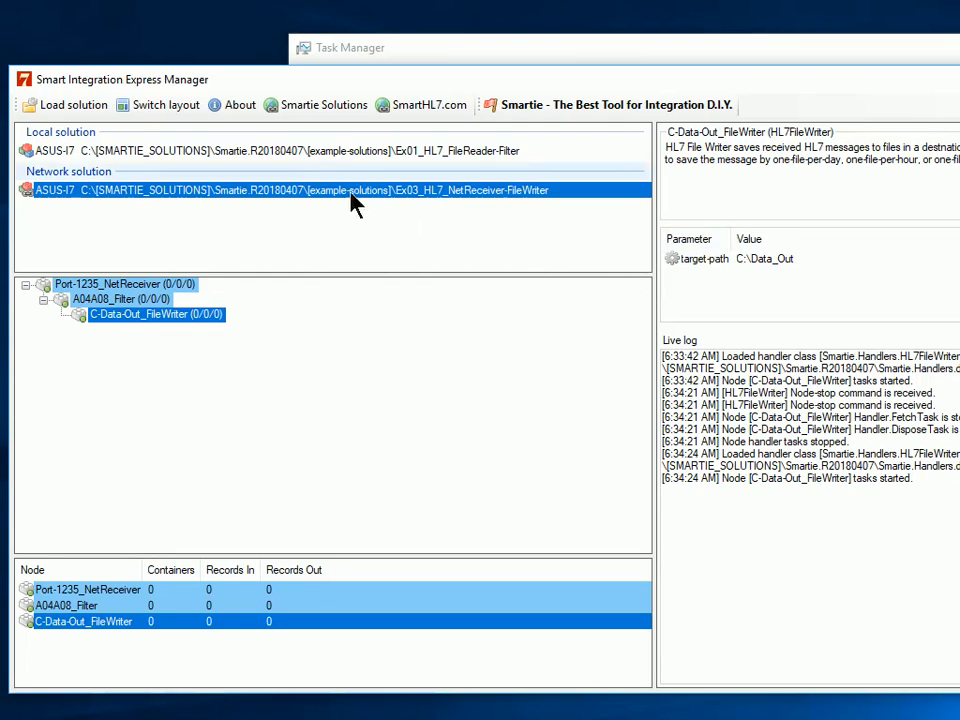
- Load test-hl7.dat from the [example-solutions] folder into SmartHL7 Message Sender and minimize the folder window
left_click_drag(226, 87, 279, 74)
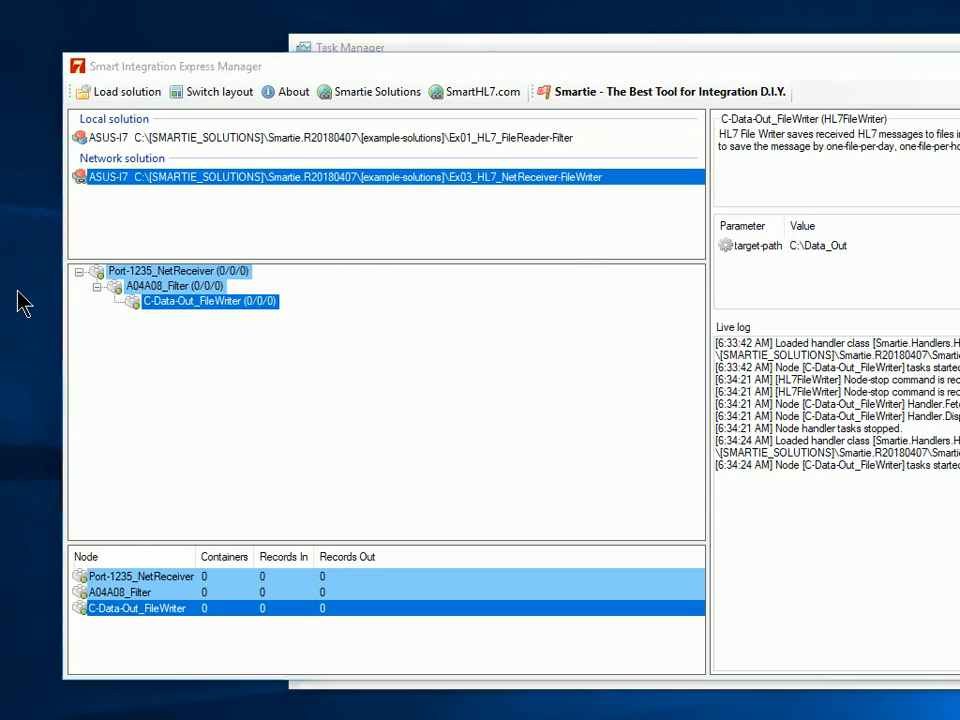
left_click_drag(125, 34, 135, 186)
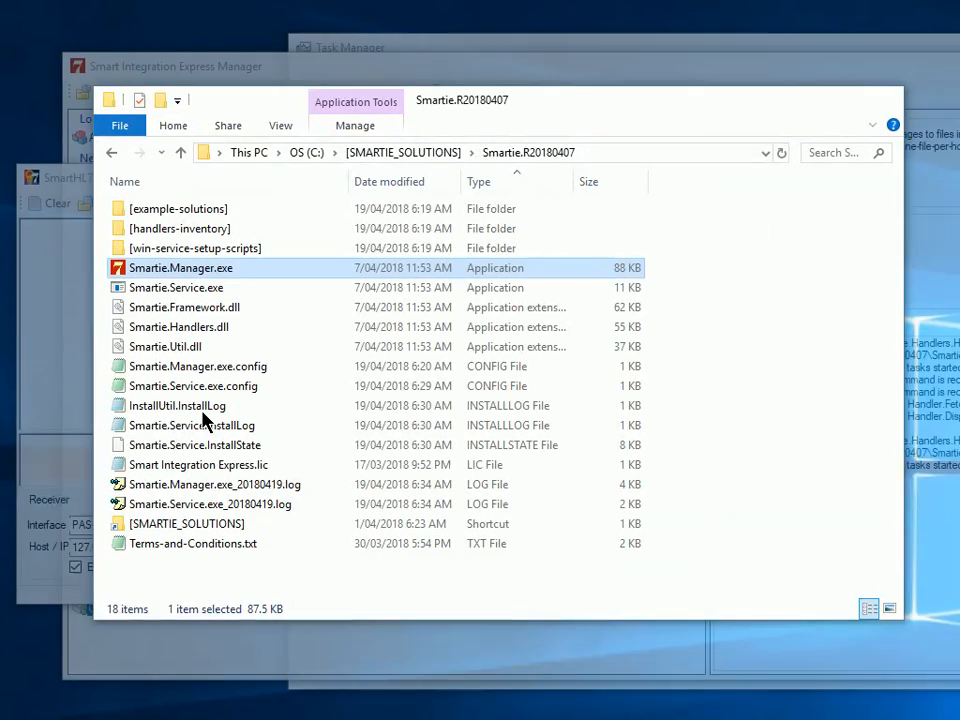
double_click(190, 216)
left_click_drag(156, 347, 78, 365)
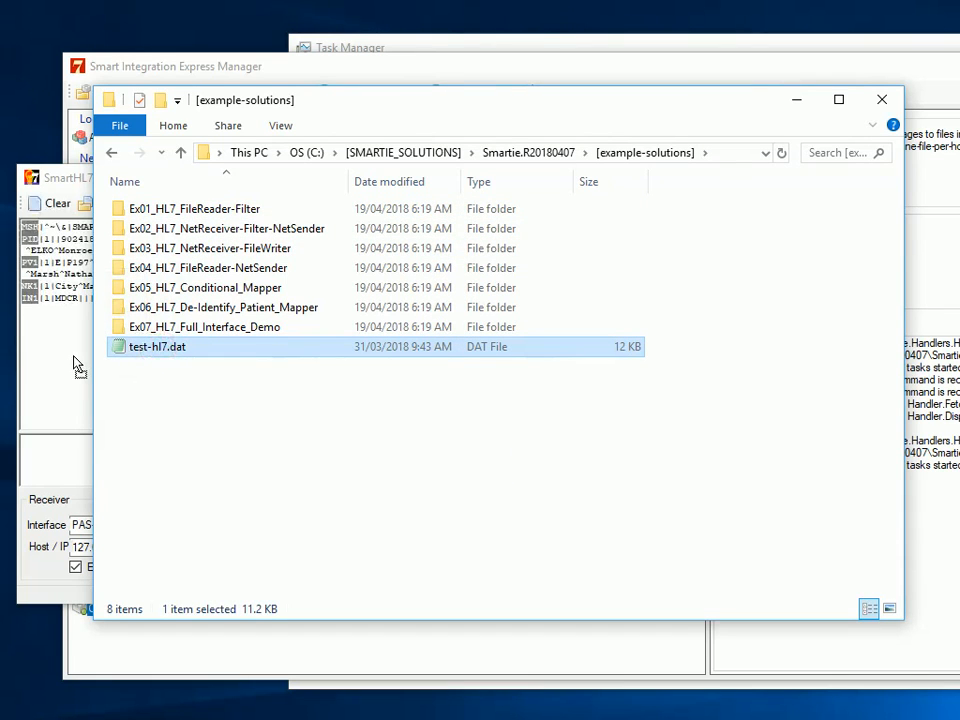
left_click(793, 103)
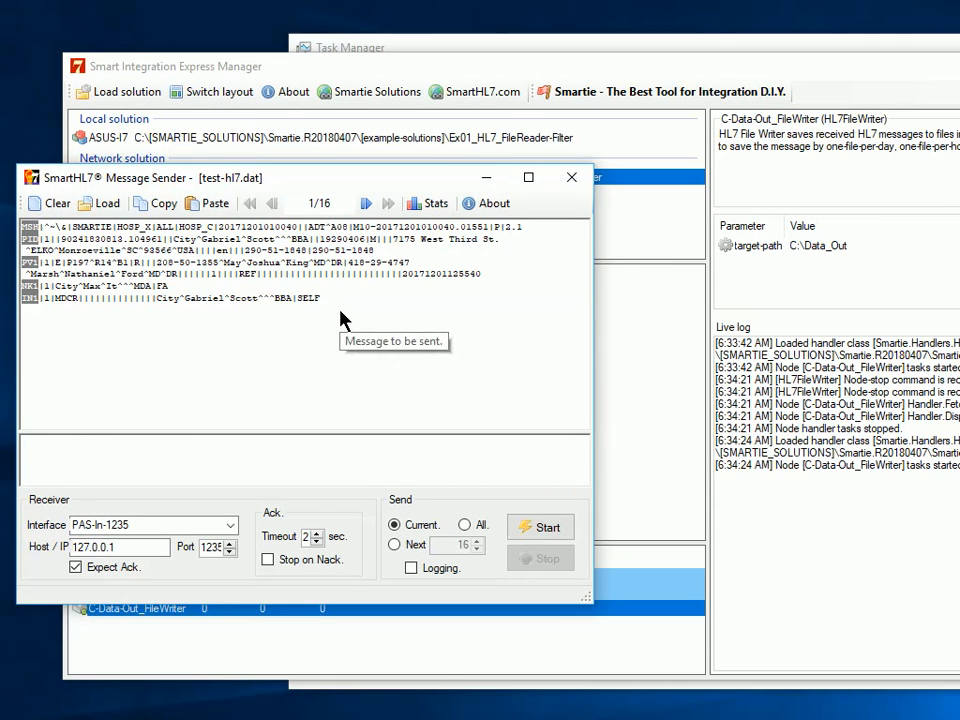
- Inspect the A04A08_Filter rule and compare the Port-1235_NetReceiver server port with the port set in SmartHL7 Message Sender
left_click_drag(393, 66, 645, 59)
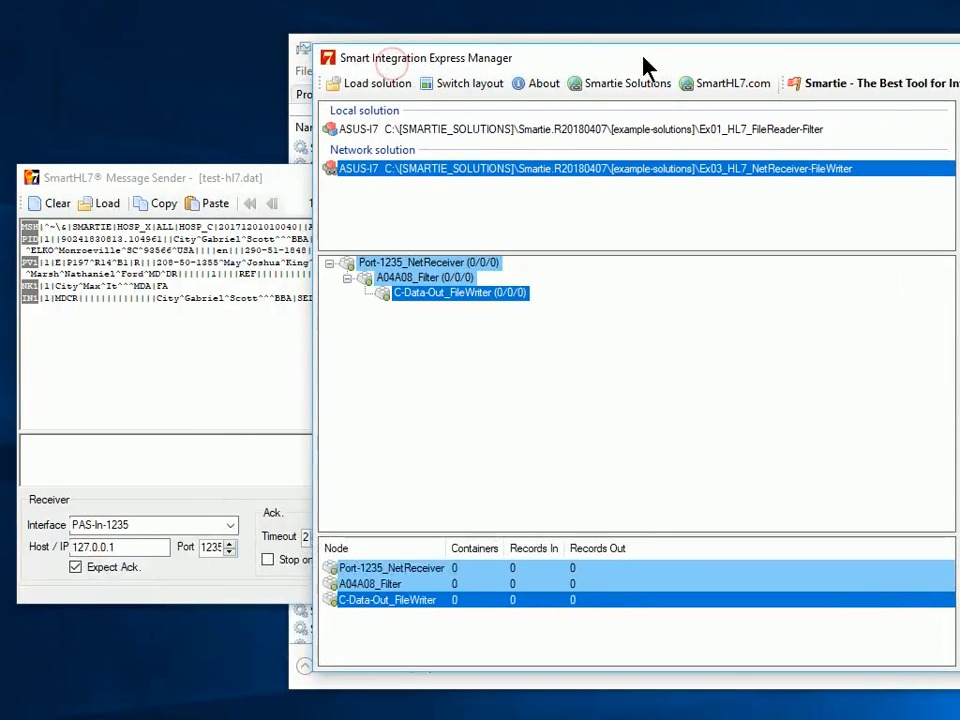
left_click(422, 279)
left_click_drag(731, 66, 520, 72)
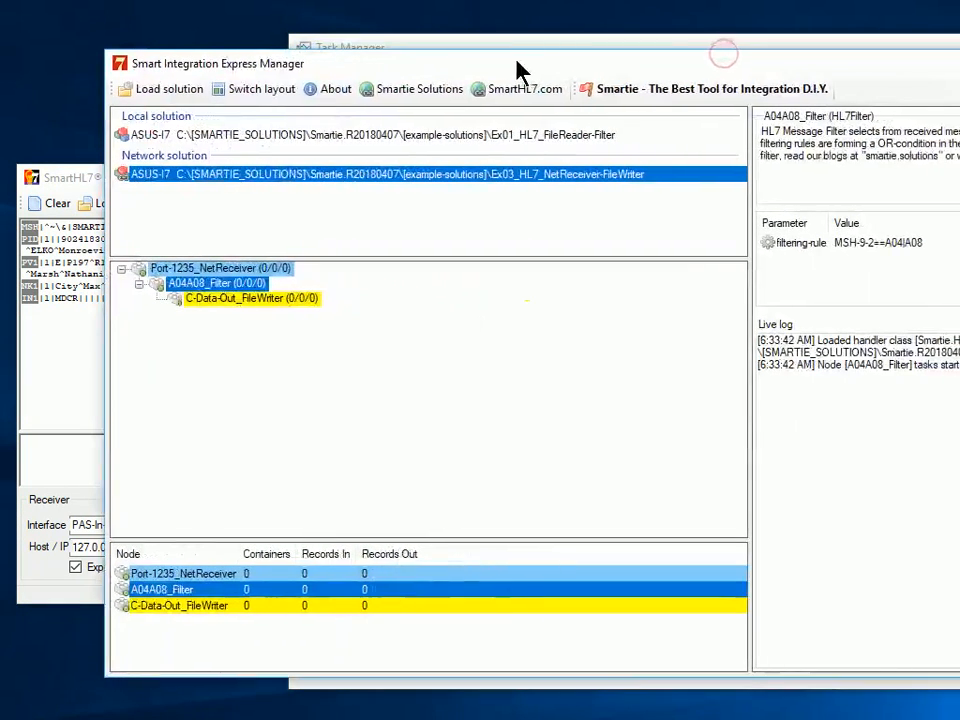
left_click(67, 344)
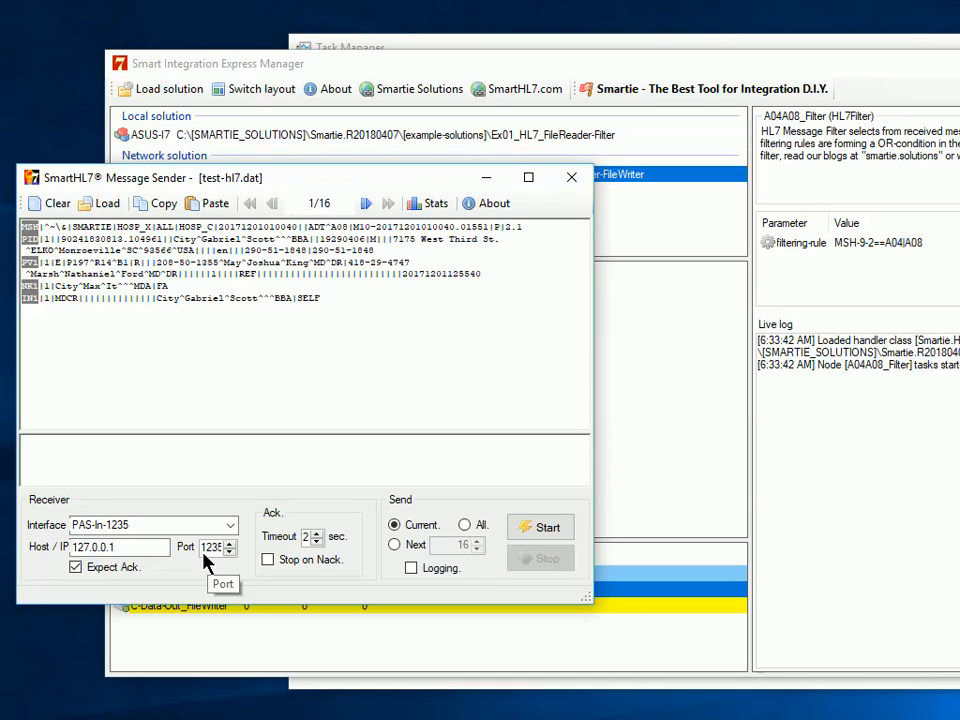
left_click(668, 386)
left_click(207, 270)
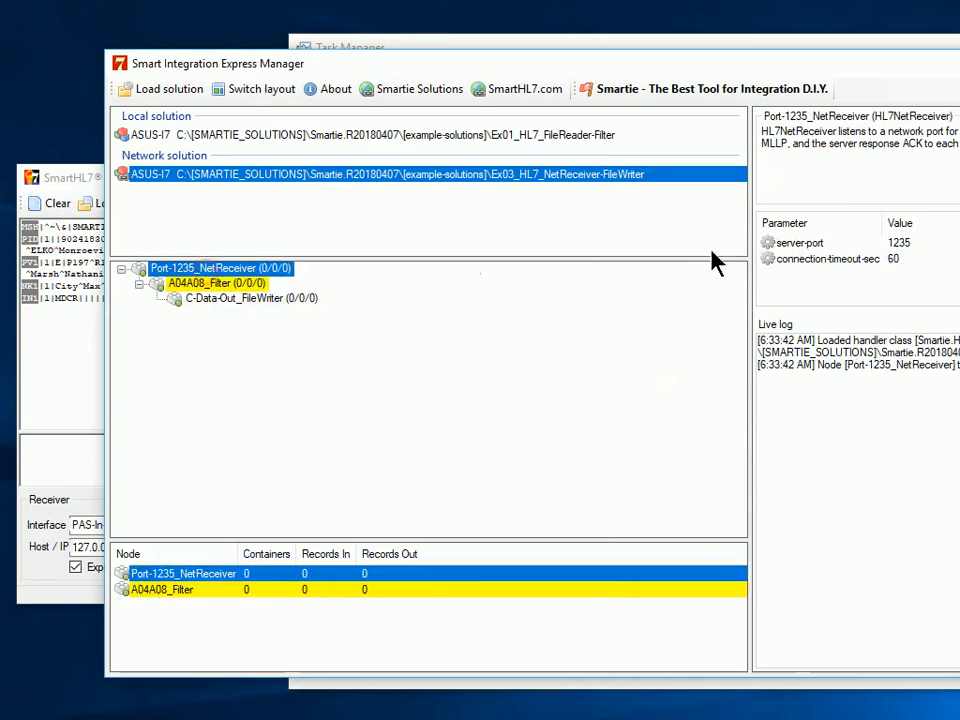
left_click(88, 362)
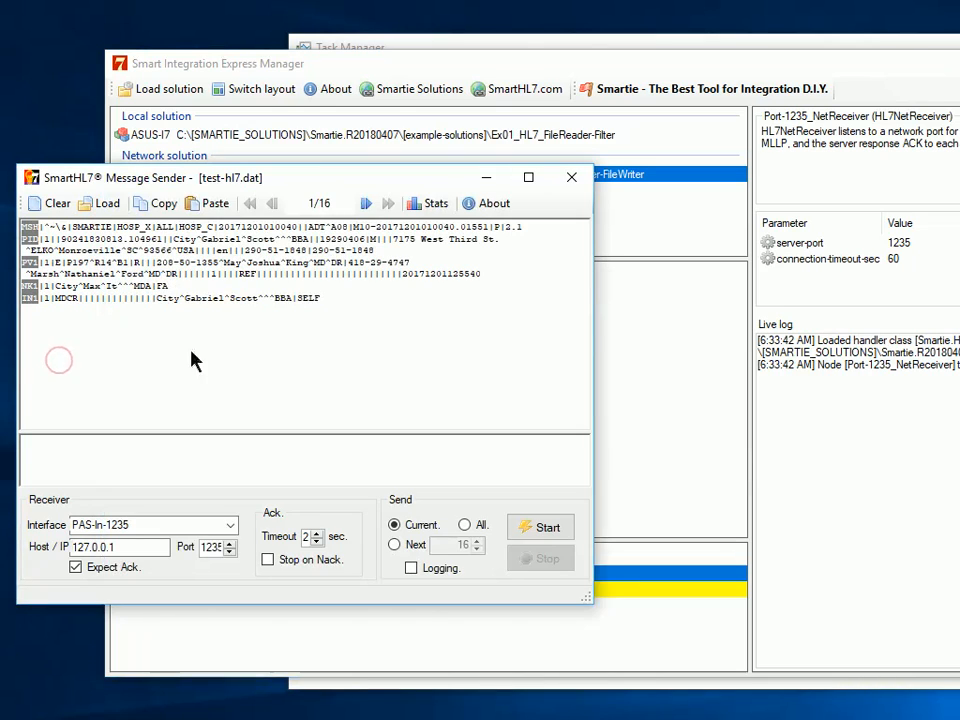
- Arrange SmartHL7 Message Sender and the C:\Data_Out folder window so the solution's node tree stays in view
left_click_drag(335, 177, 852, 294)
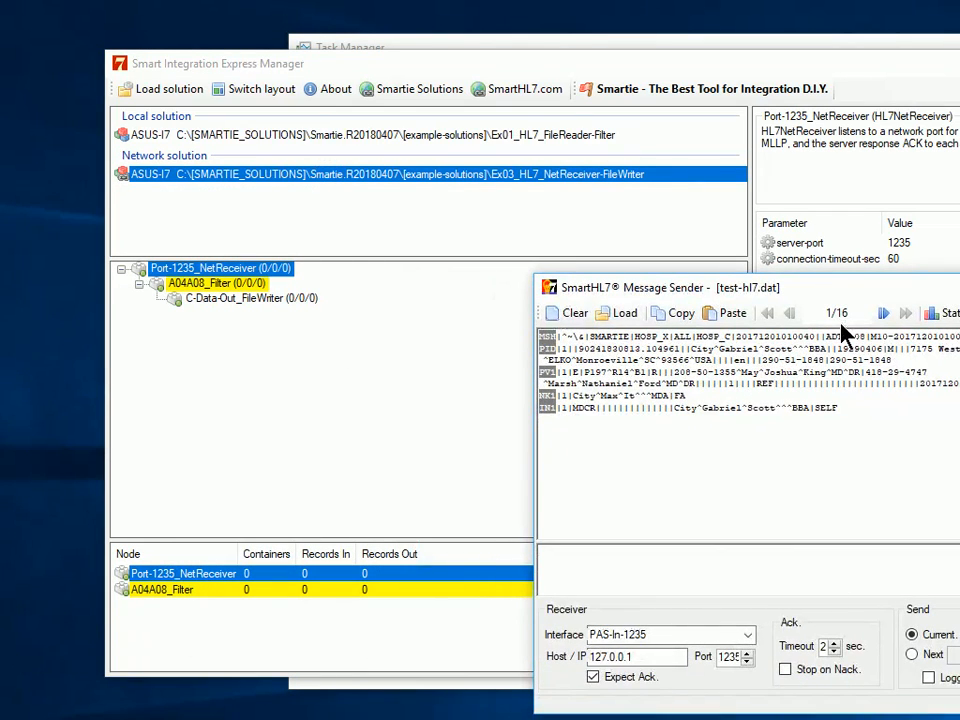
left_click_drag(846, 280, 740, 274)
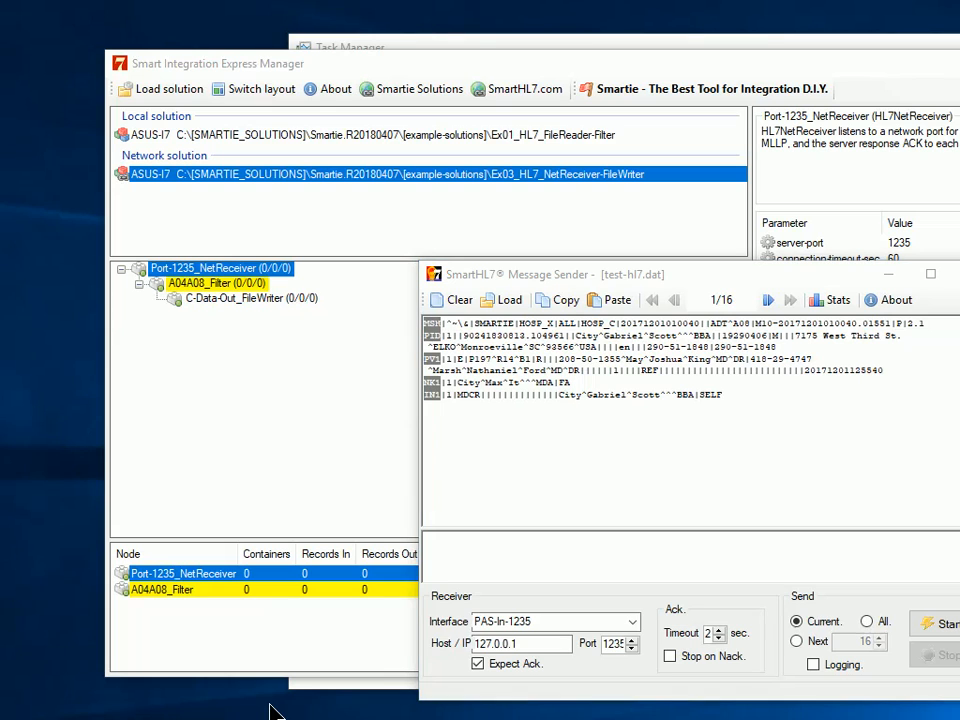
left_click(275, 712)
left_click_drag(712, 640, 289, 478)
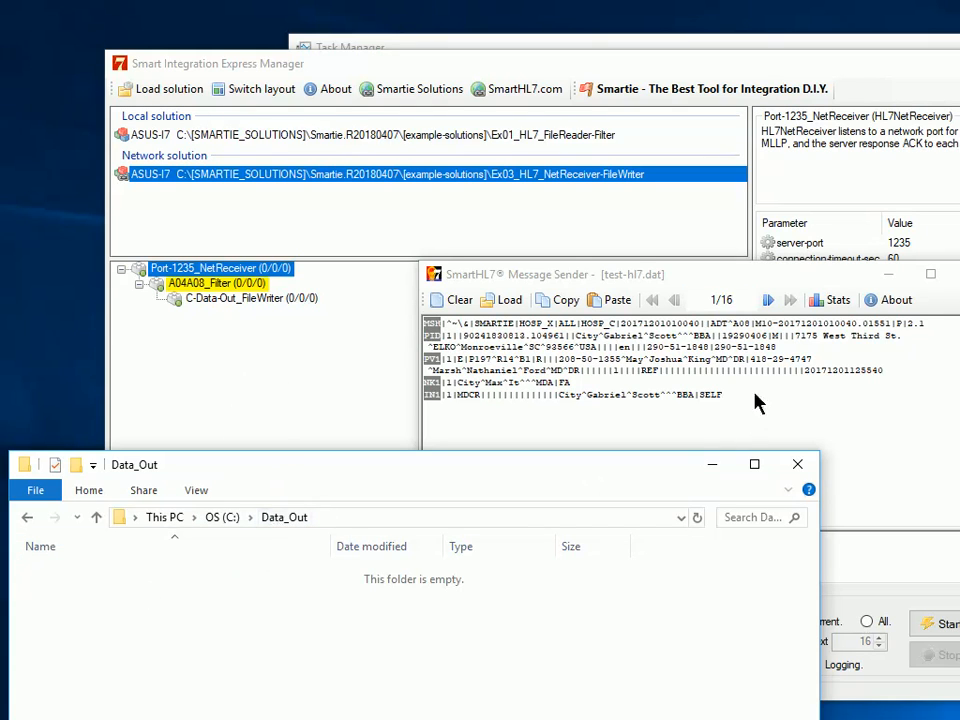
- Send all messages of test-hl7.dat to the PAS-In-1235 interface from SmartHL7 Message Sender
left_click(722, 274)
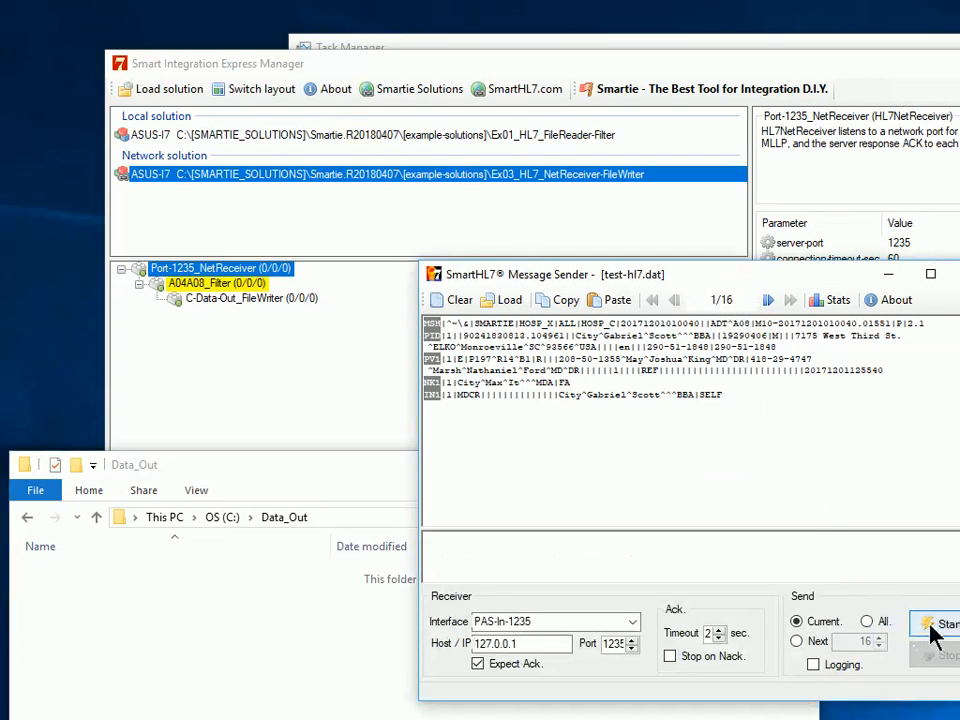
left_click(866, 621)
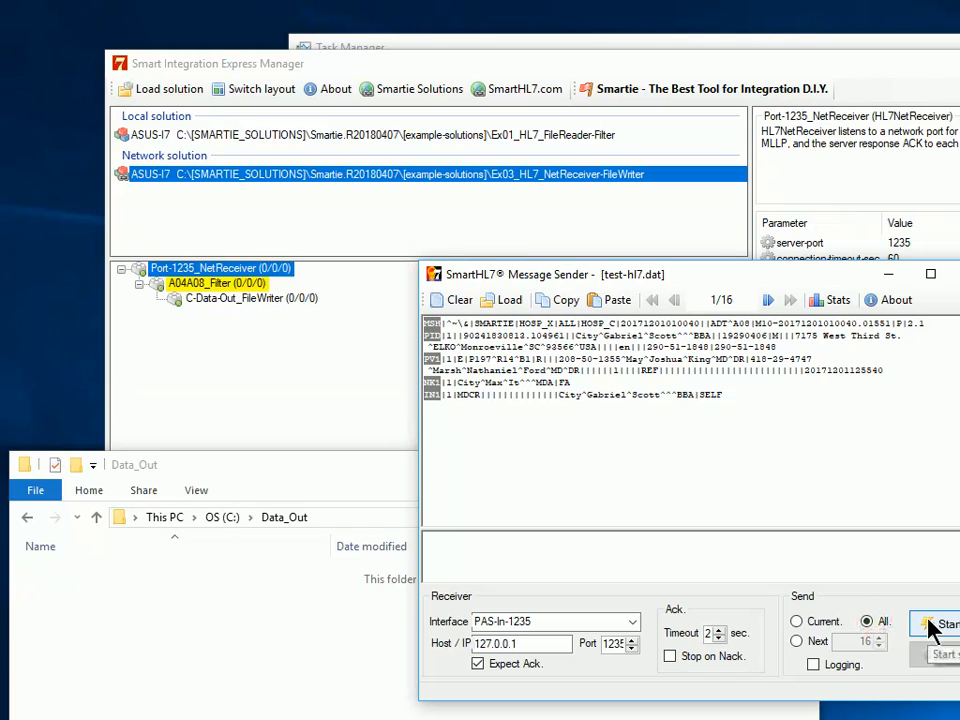
left_click(935, 625)
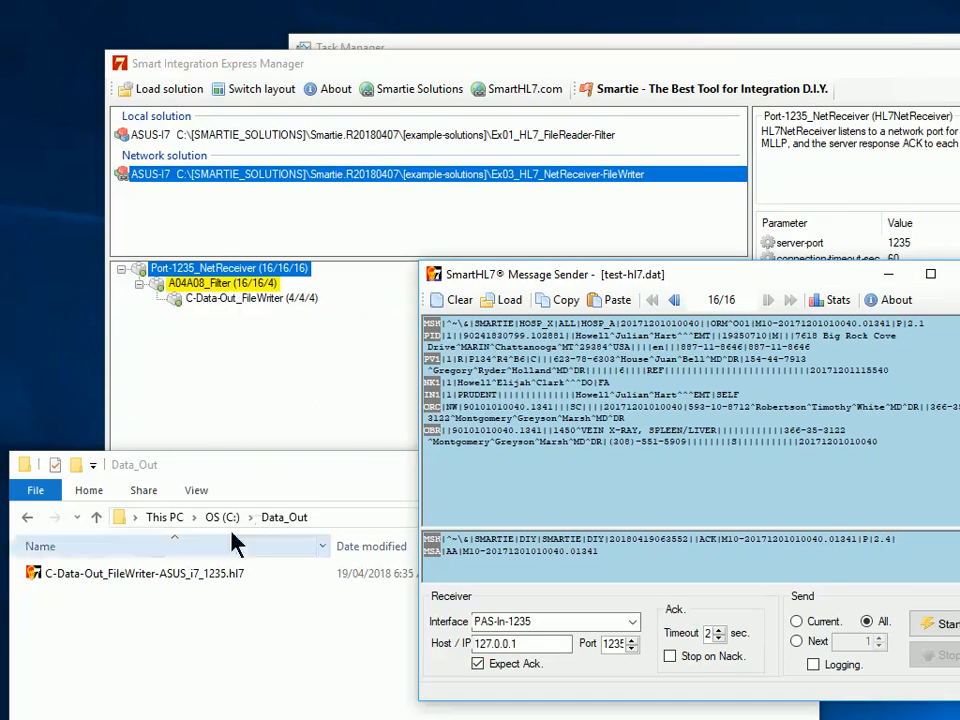
- Open C-Data-Out_FileWriter-ASUS_i7_1235.hl7 from Data_Out, review its messages through to the last one, and minimize the viewer
left_click(204, 614)
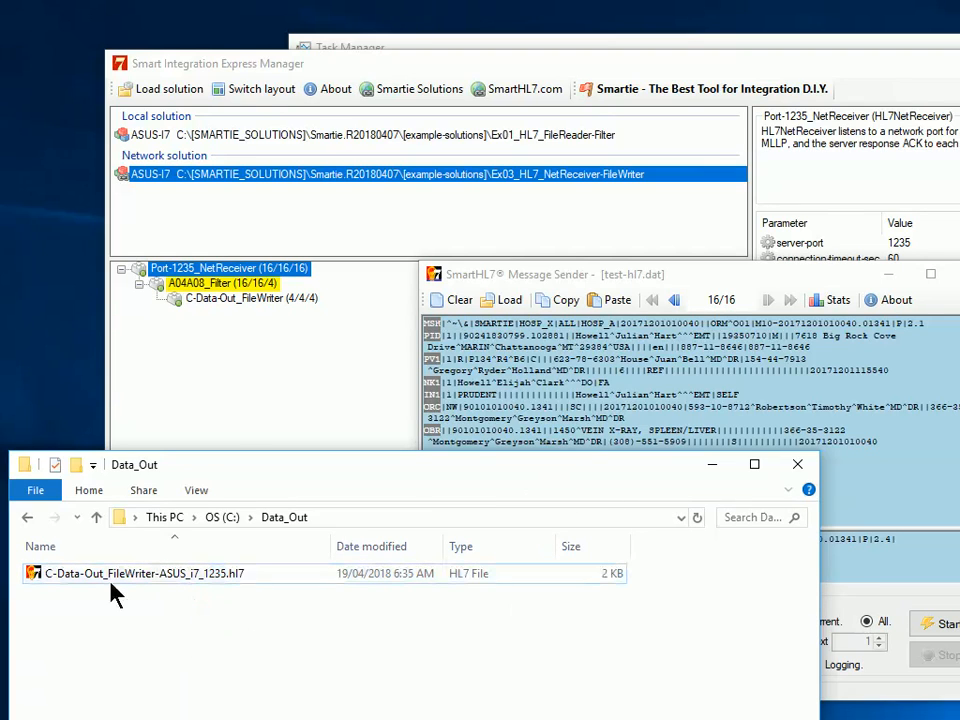
double_click(251, 580)
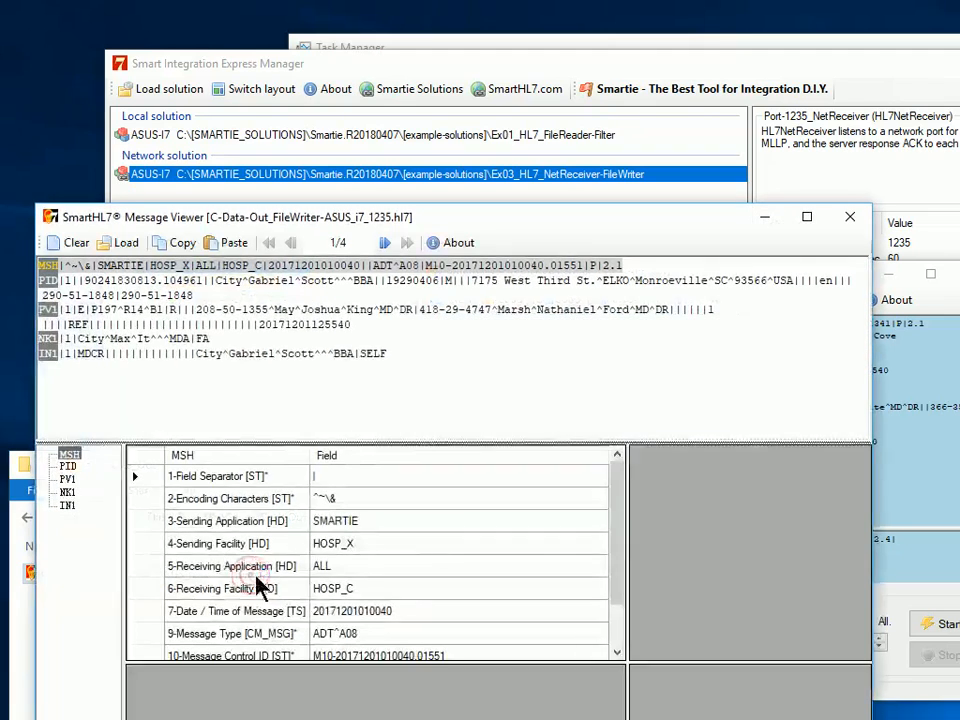
left_click(384, 242)
left_click(384, 242)
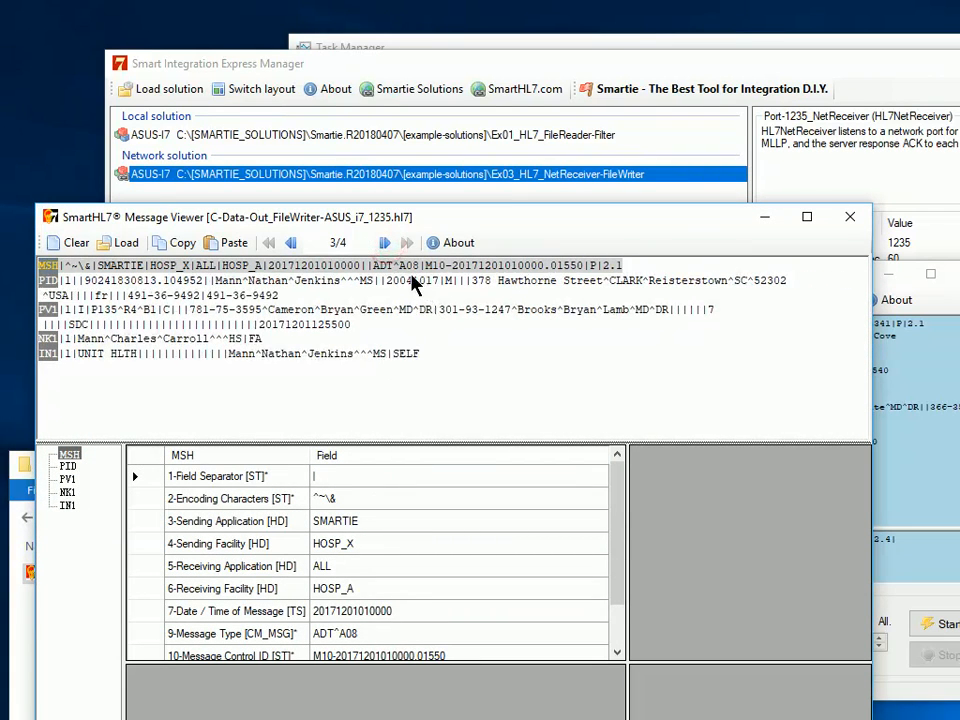
left_click(385, 244)
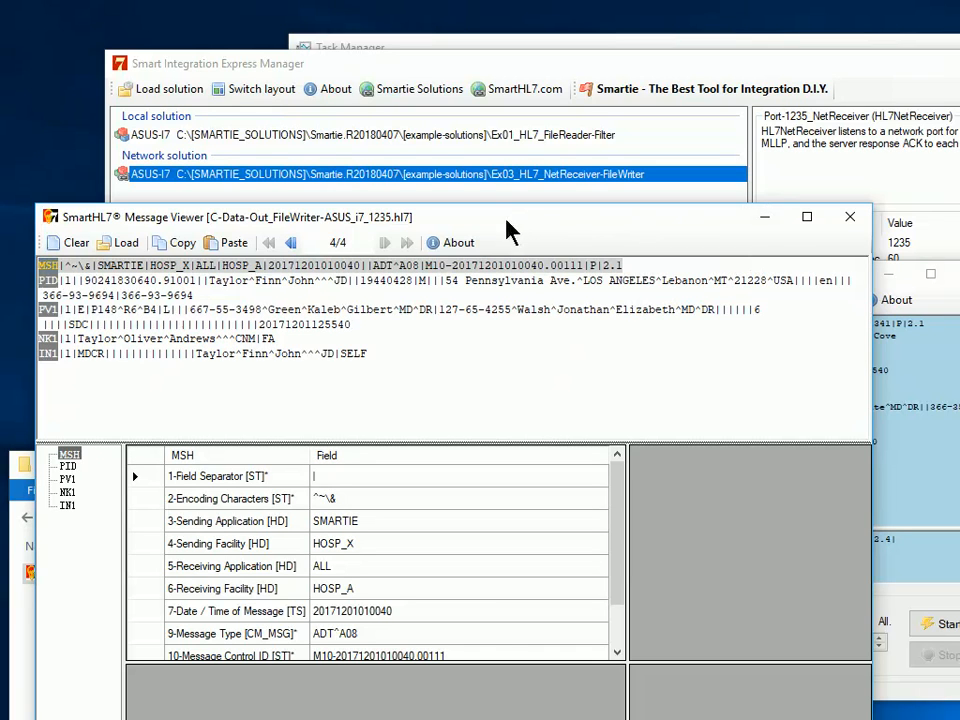
left_click_drag(504, 231, 487, 280)
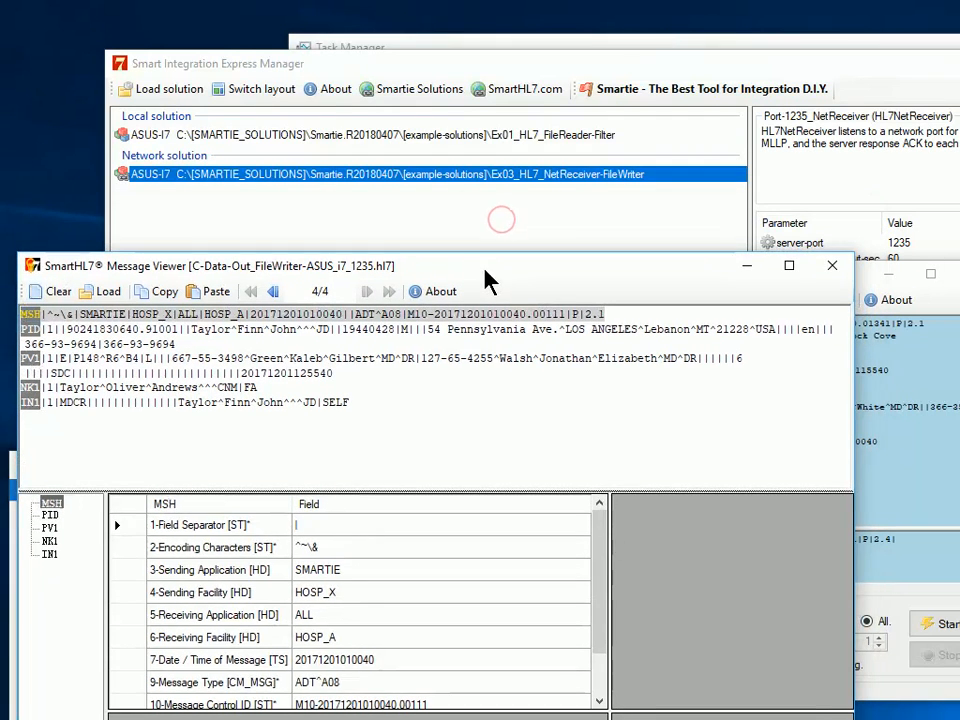
left_click(748, 268)
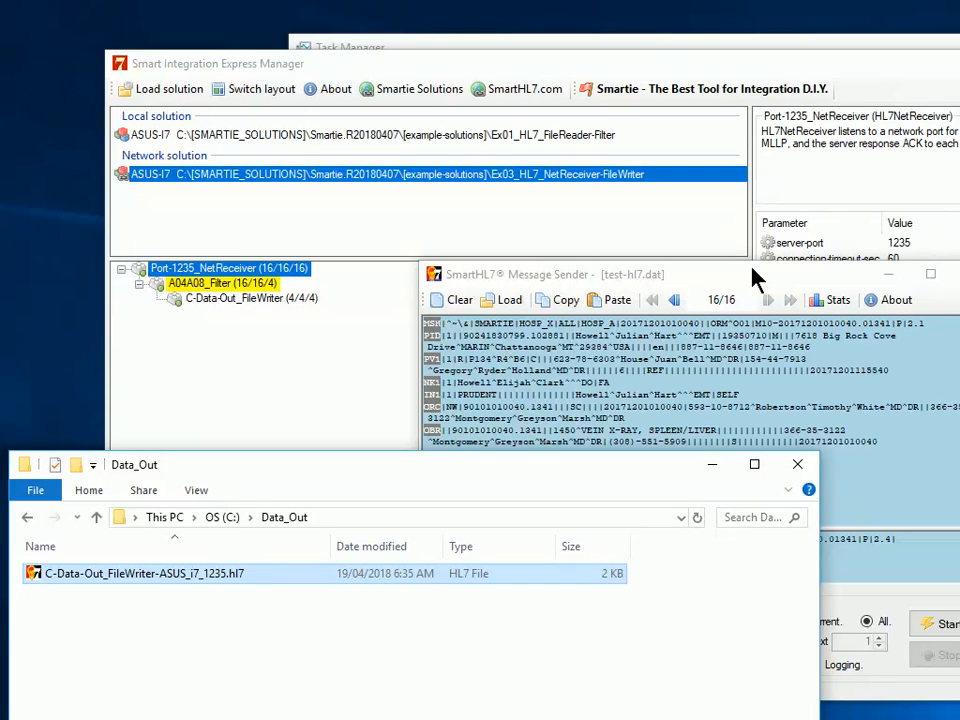
- Check the NetReceiver's live log, close Smart Integration Express Manager and move SmartHL7 Message Sender clear of the Data_Out file list
left_click_drag(618, 62, 304, 105)
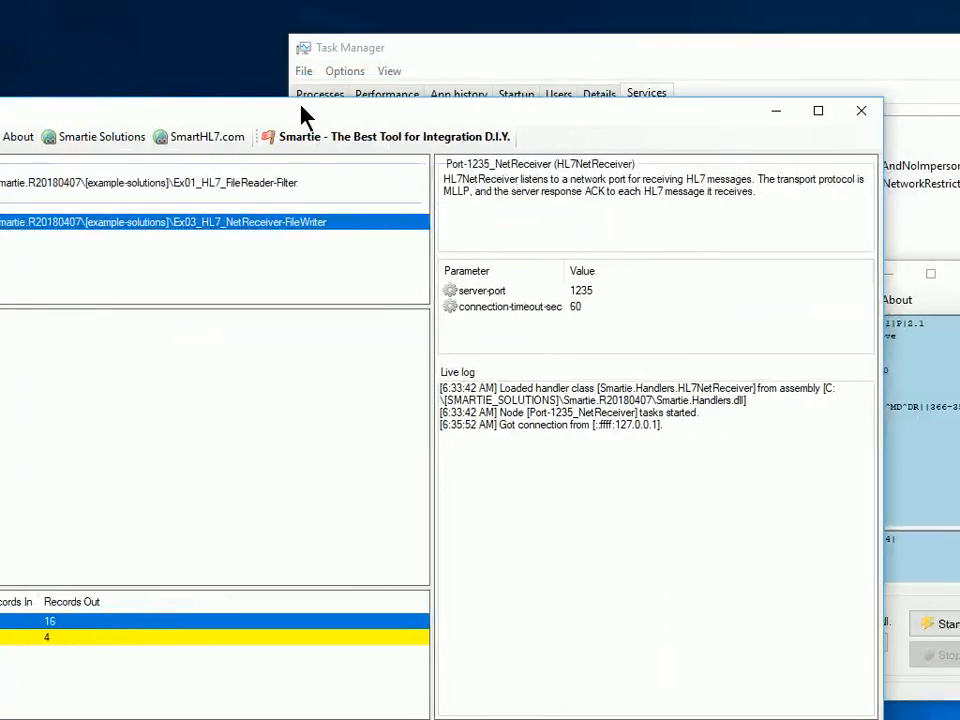
left_click(858, 118)
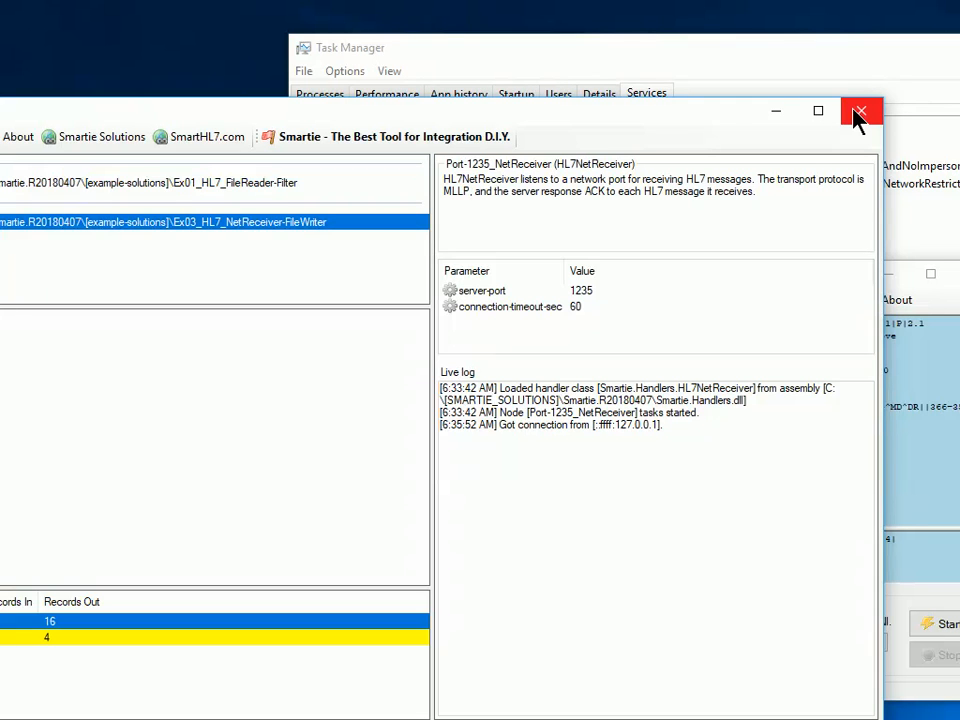
left_click(853, 109)
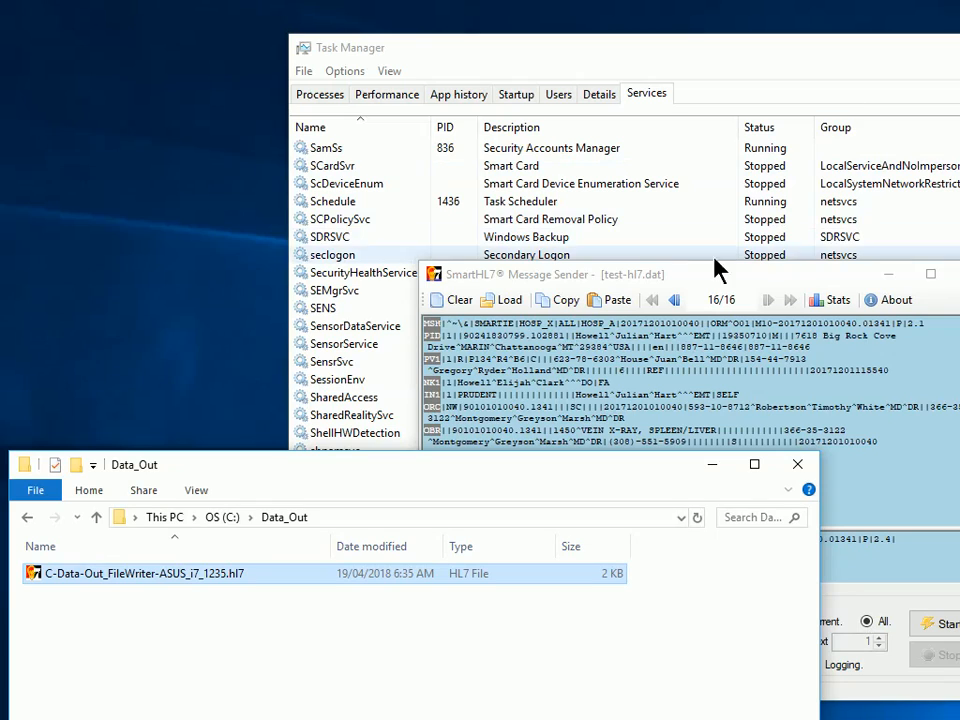
left_click_drag(672, 285, 672, 116)
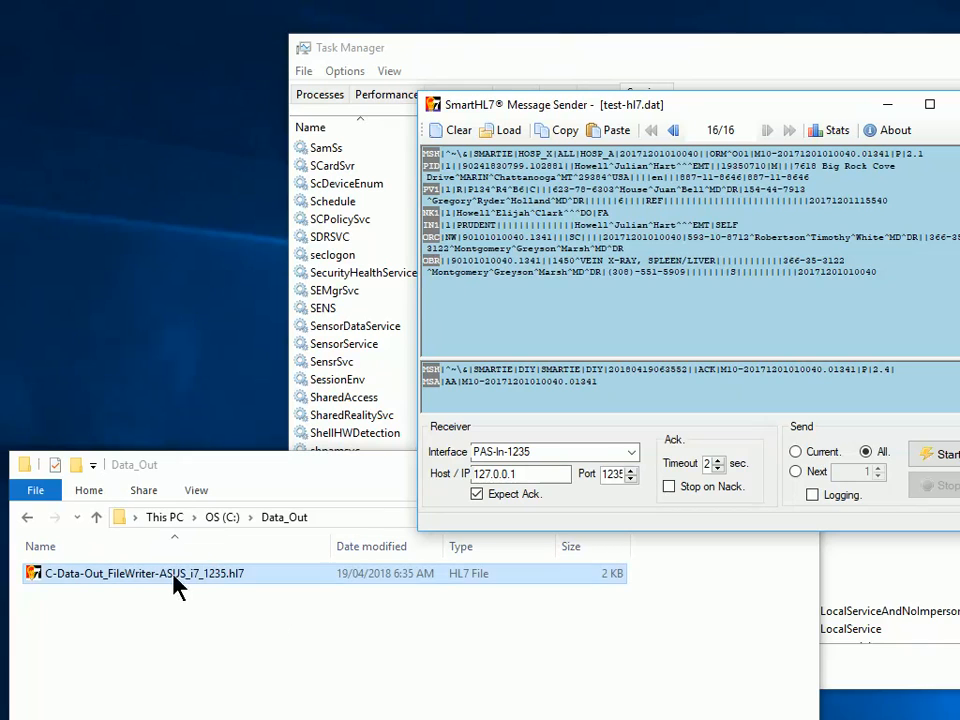
- Resend all messages of test-hl7.dat to the PAS-In-1235 interface several times and return to the Data_Out folder
left_click(942, 455)
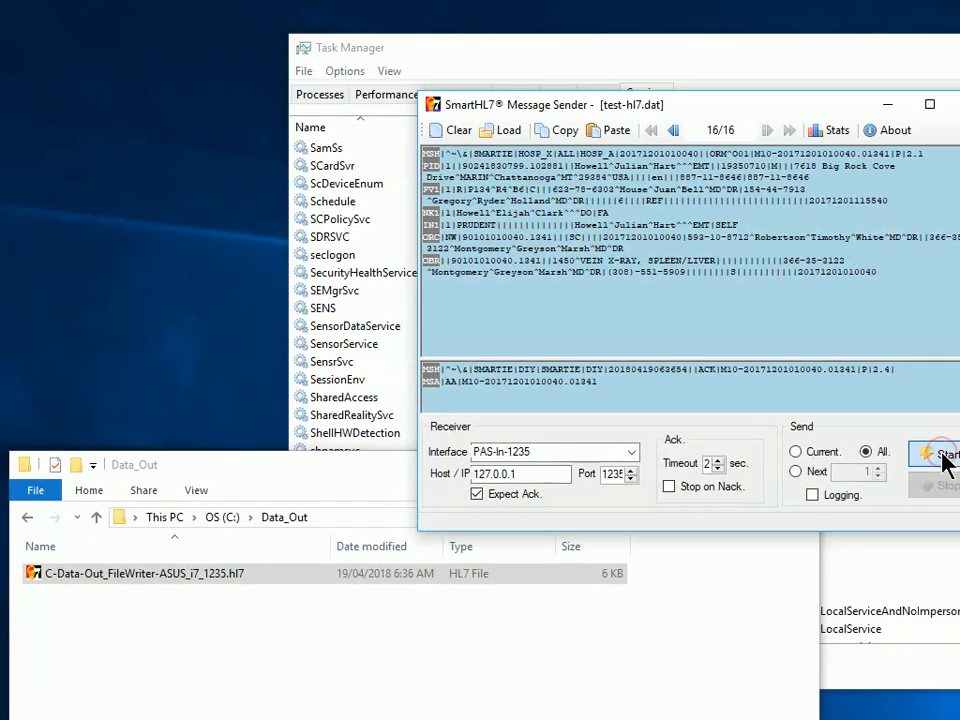
left_click(942, 455)
left_click(942, 455)
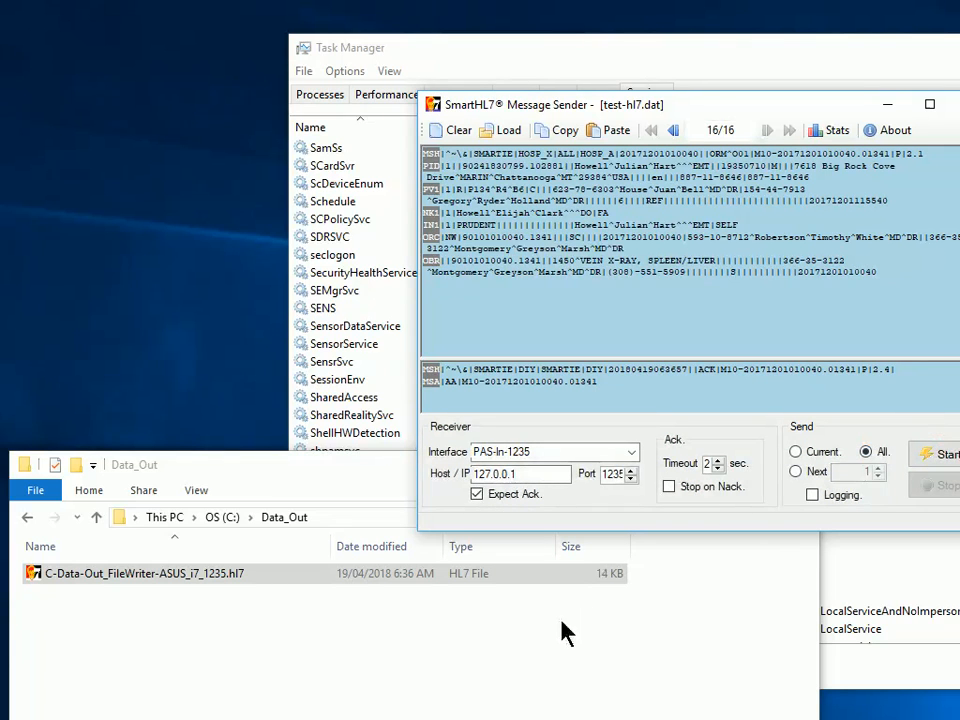
left_click(460, 644)
- Open C-Data-Out_FileWriter-ASUS_i7_1235.hl7 from Data_Out and page through its messages up to message 17
double_click(199, 578)
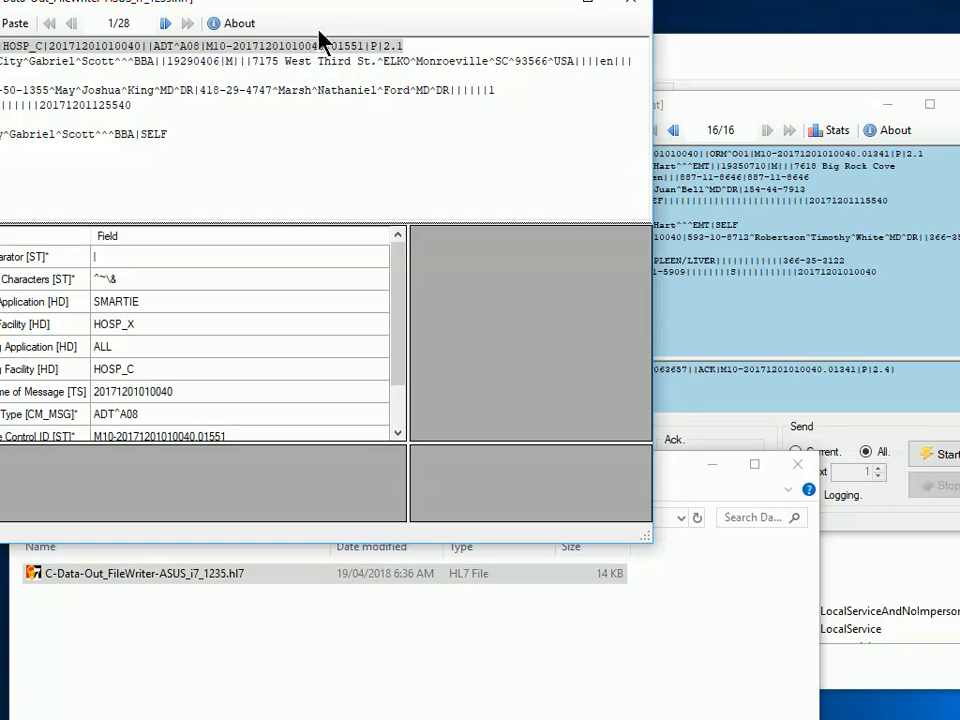
left_click_drag(292, 3, 543, 88)
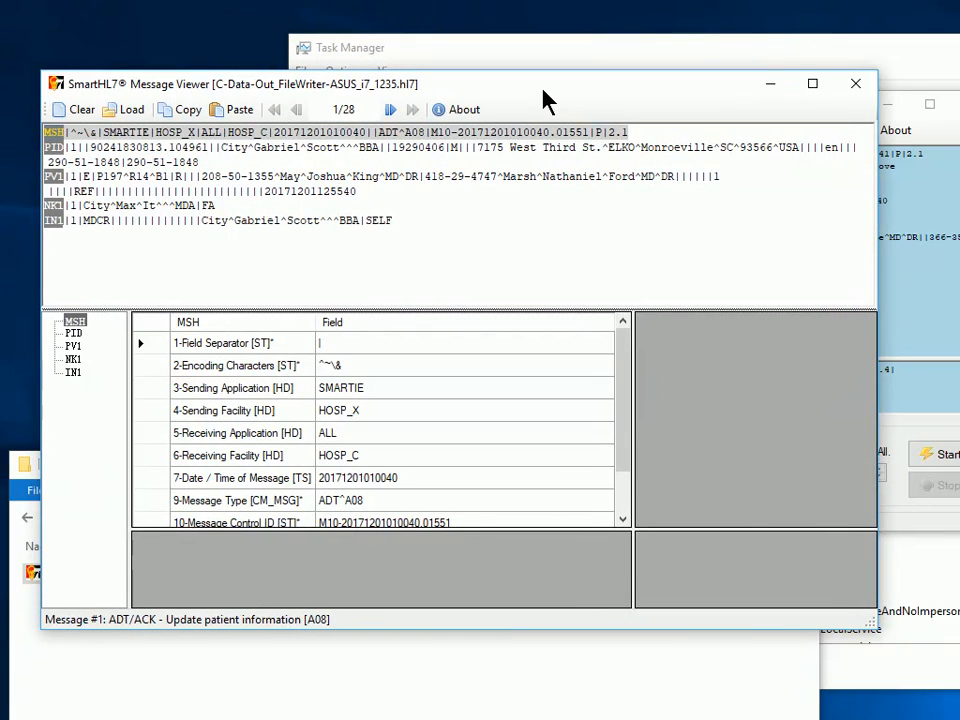
left_click(390, 109)
left_click(390, 109)
left_click(390, 109)
double_click(390, 109)
triple_click(390, 109)
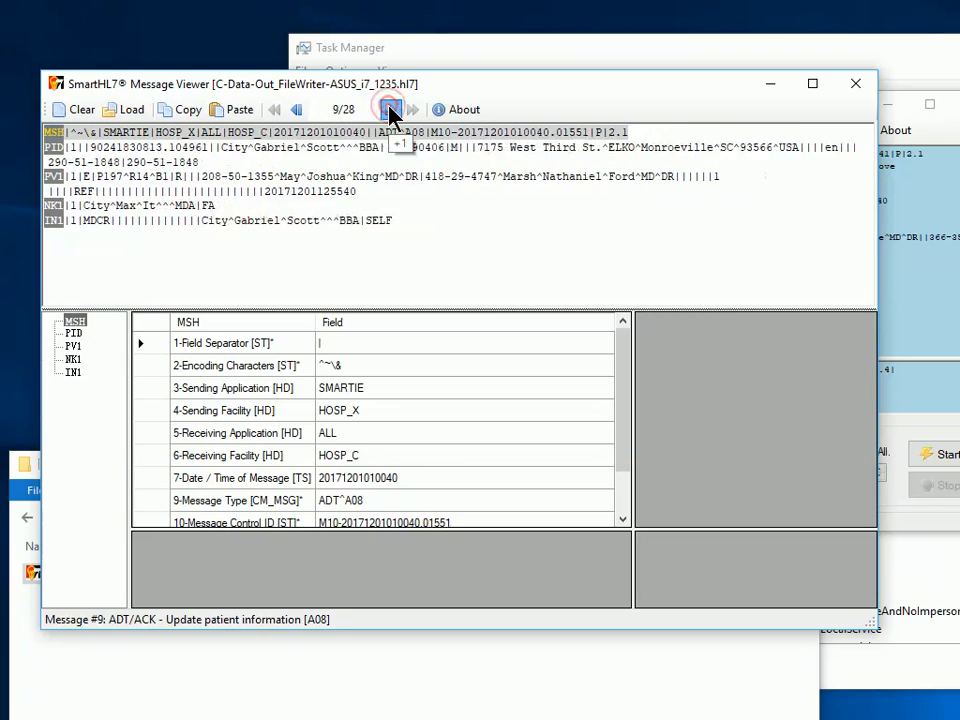
double_click(390, 109)
triple_click(390, 109)
triple_click(390, 109)
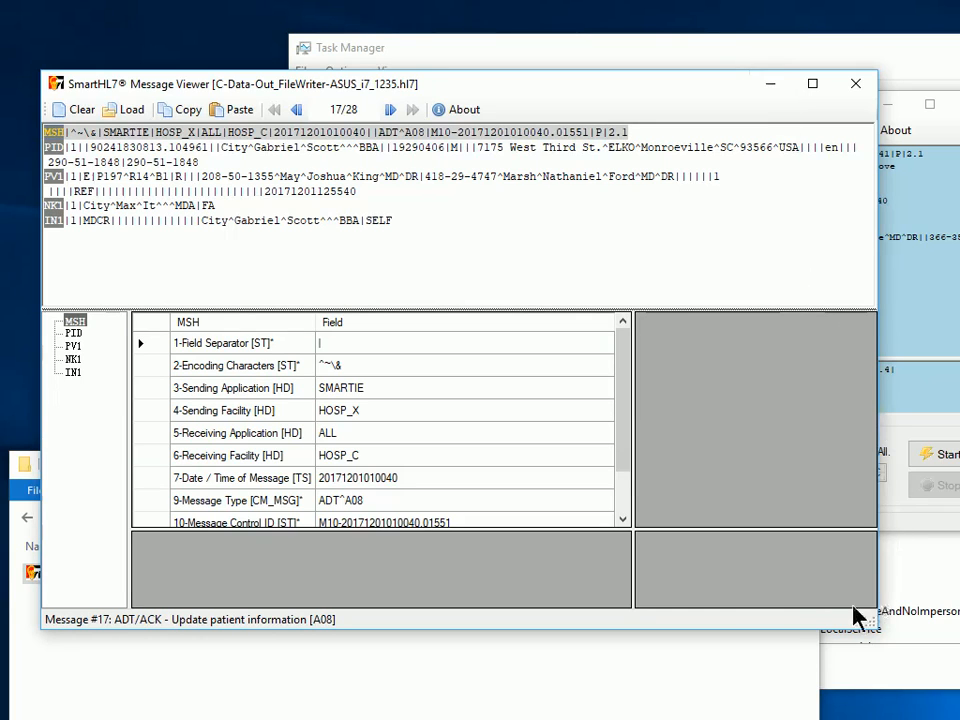
- Check the SmartieSvc entry and its available actions in Task Manager's service list, leaving the service running
left_click(668, 697)
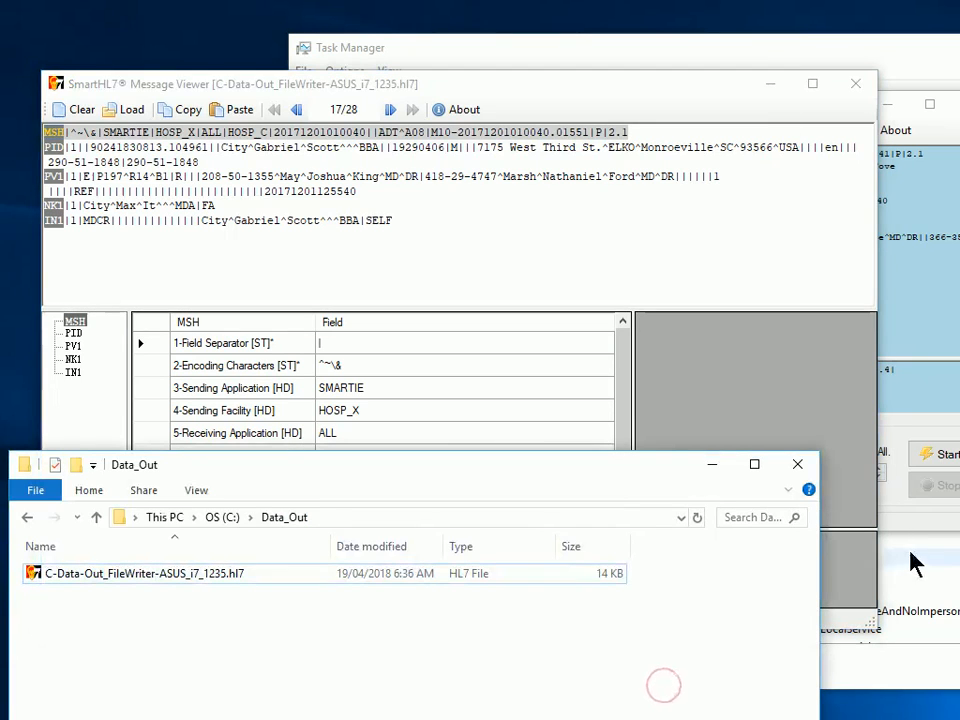
left_click(552, 45)
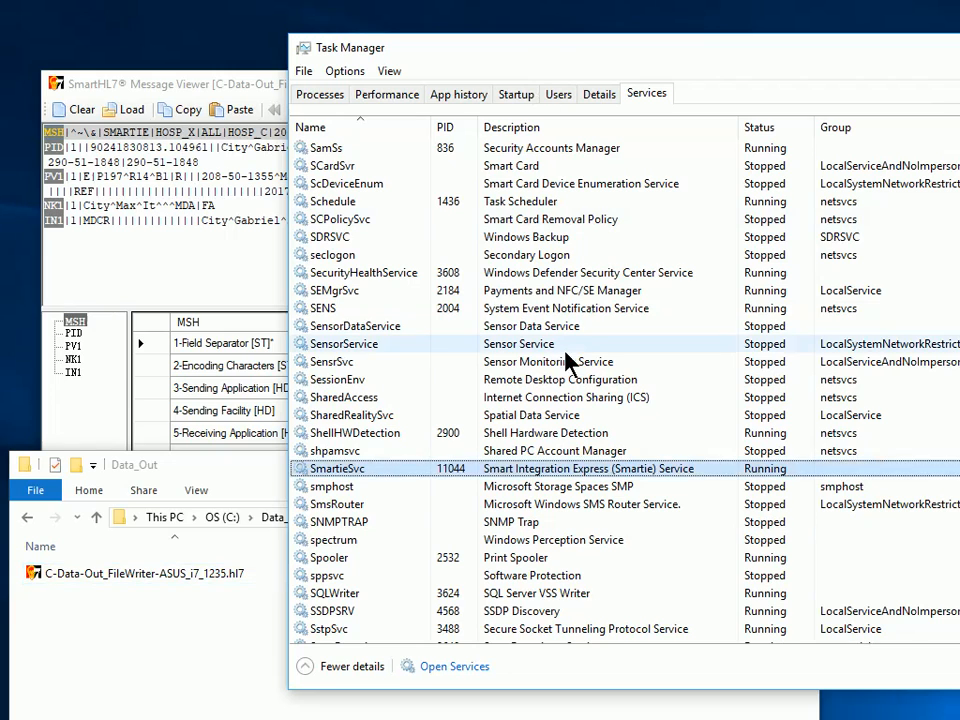
right_click(371, 477)
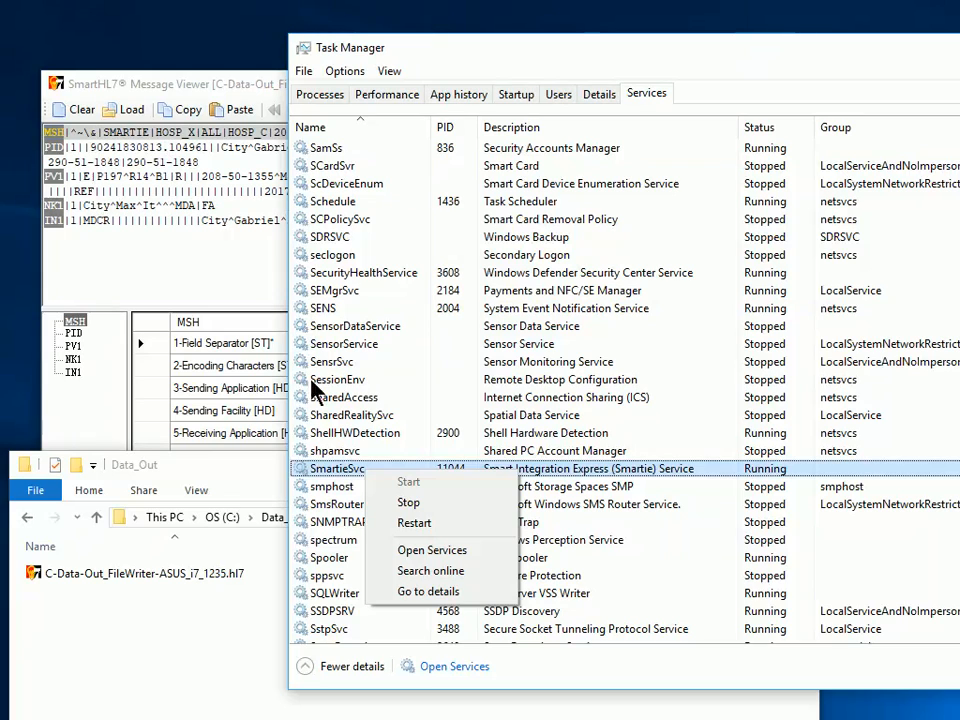
left_click(209, 700)
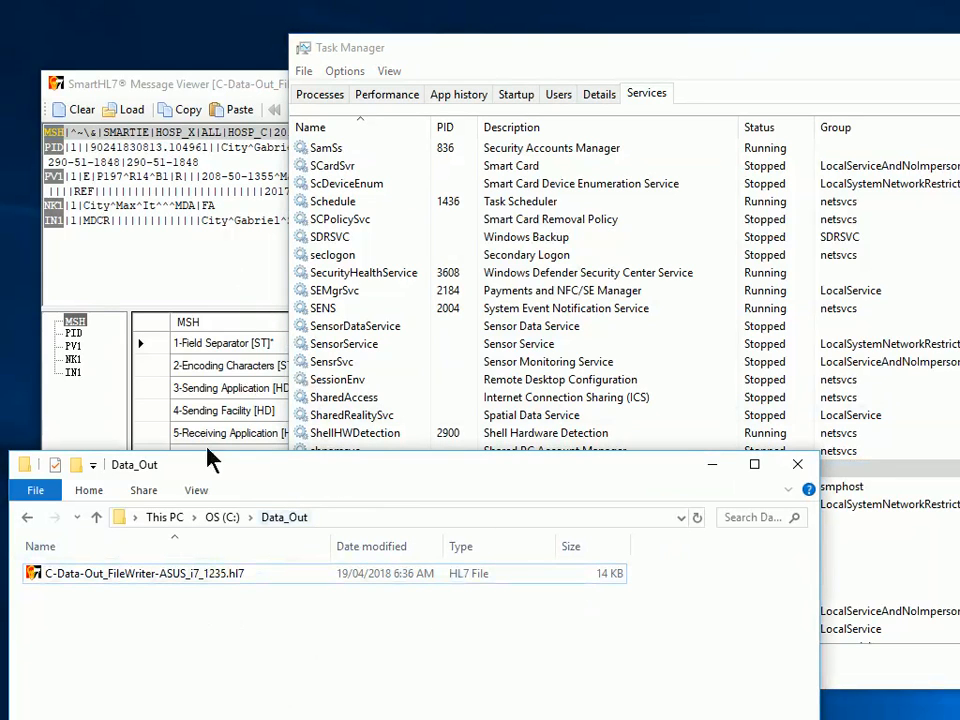
- Launch Smartie.Manager.exe from the Smartie.R20180407 folder and show the Ex03_HL7_NetReceiver-FileWriter network solution, enlarging the solution list
left_click(6, 534)
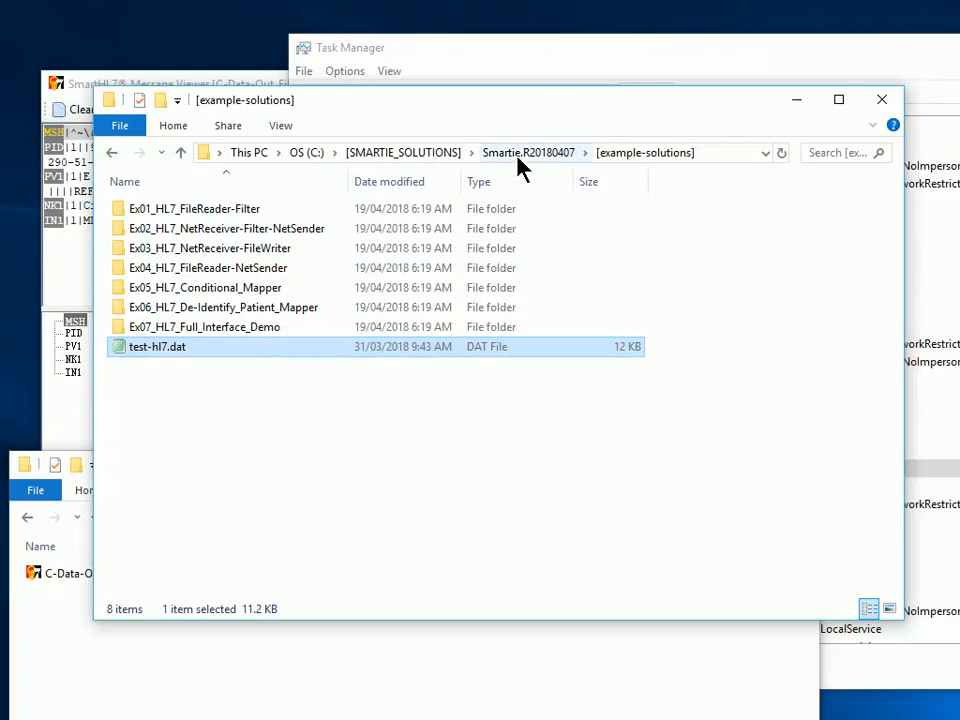
left_click(522, 155)
double_click(240, 270)
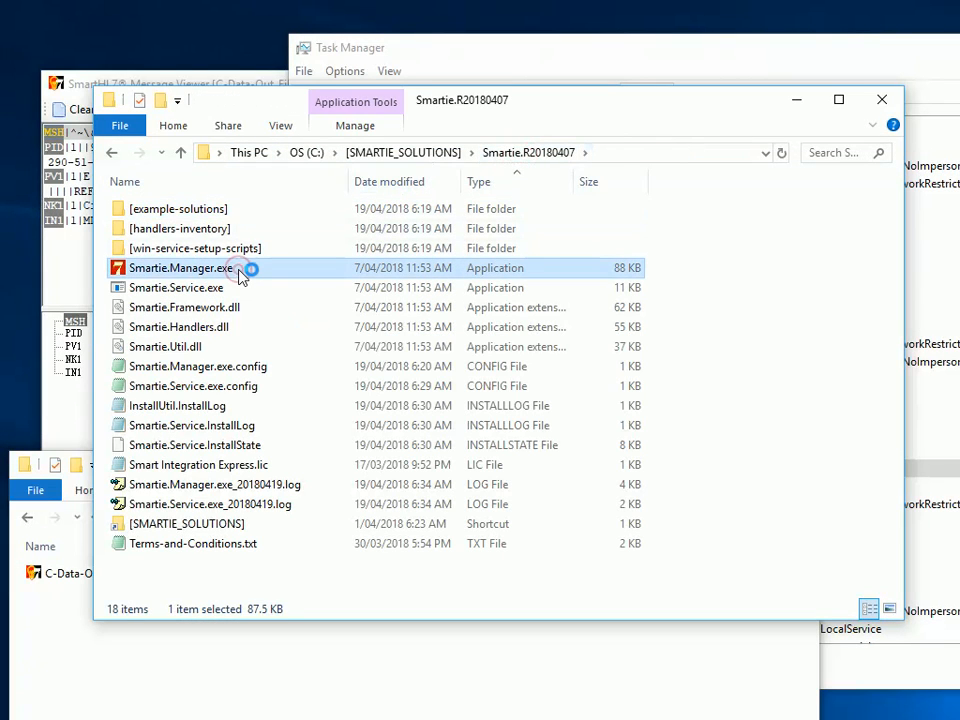
left_click_drag(2, 2, 532, 104)
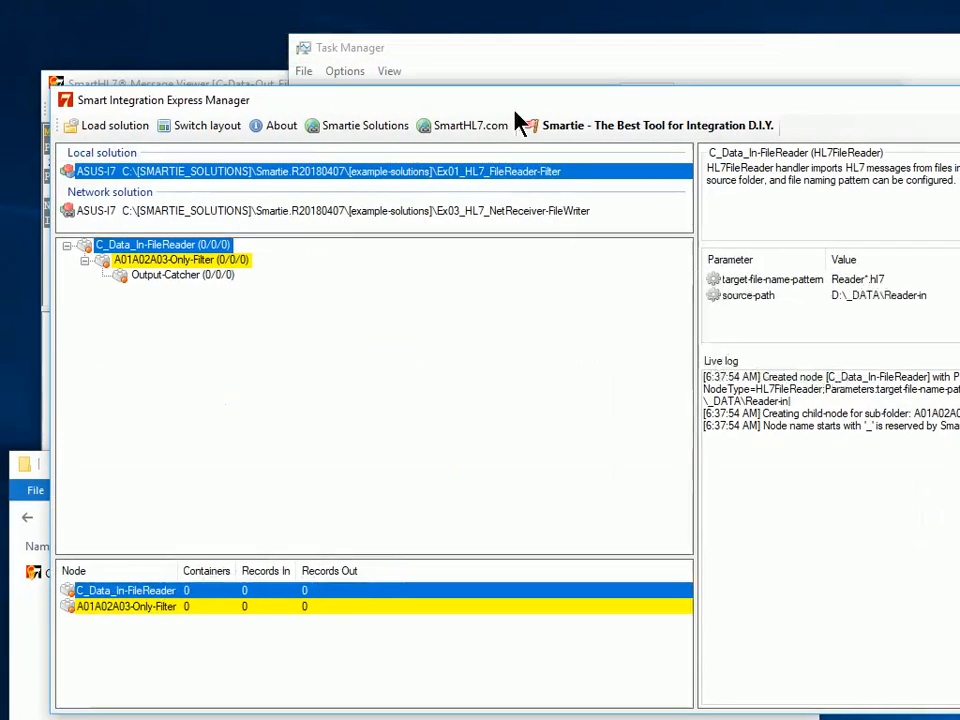
left_click(330, 211)
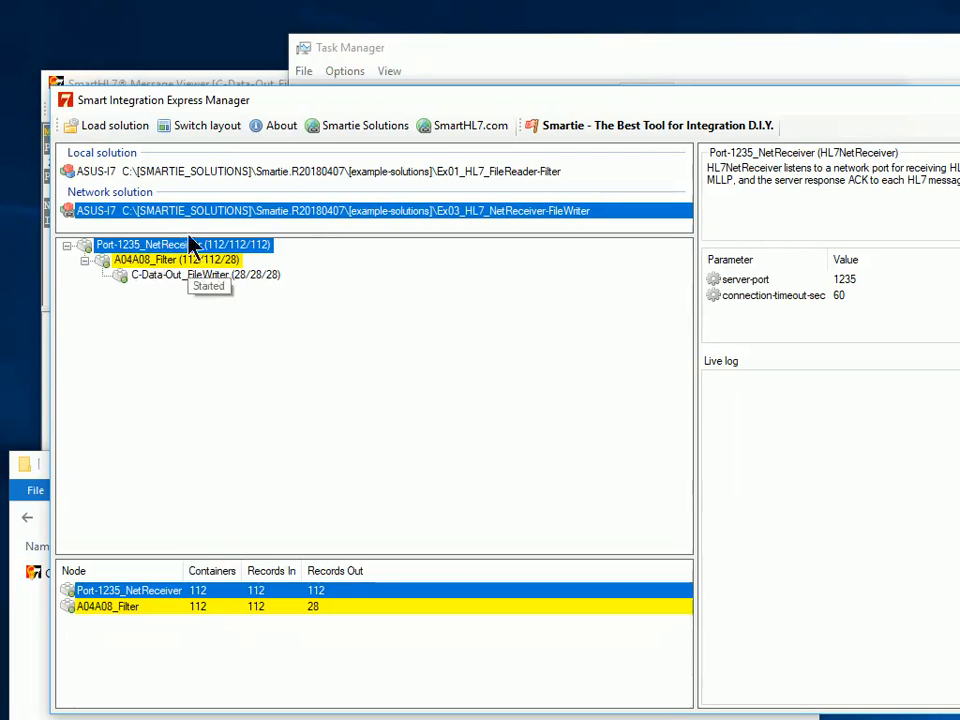
left_click_drag(199, 236, 199, 236)
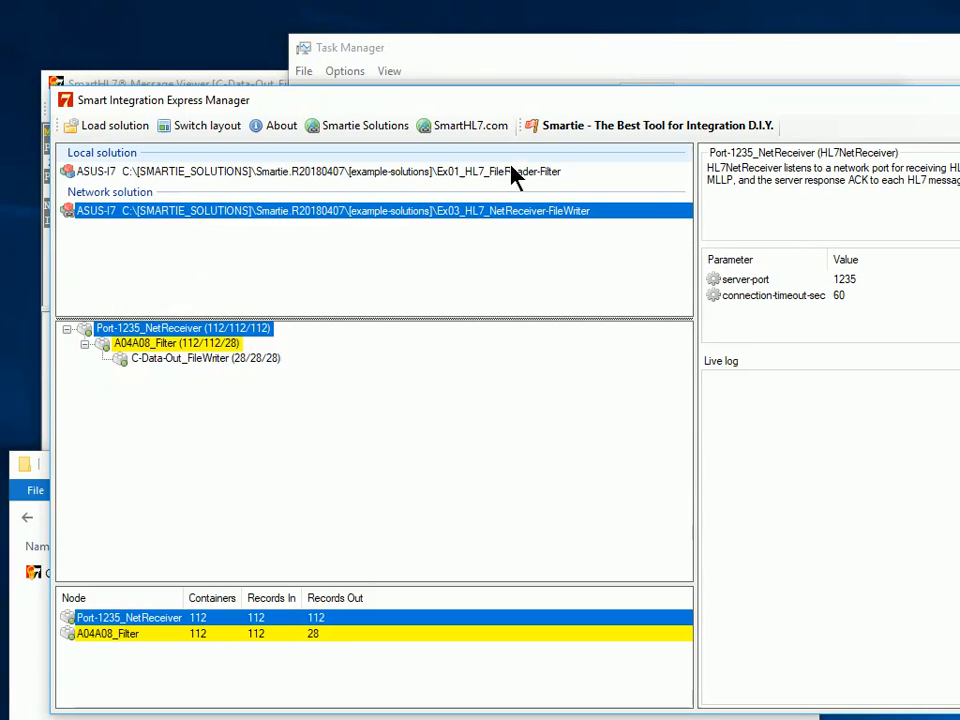
- Stop the SmartieSvc service in Task Manager and start it again while Smart Integration Express Manager stays in view
left_click(546, 71)
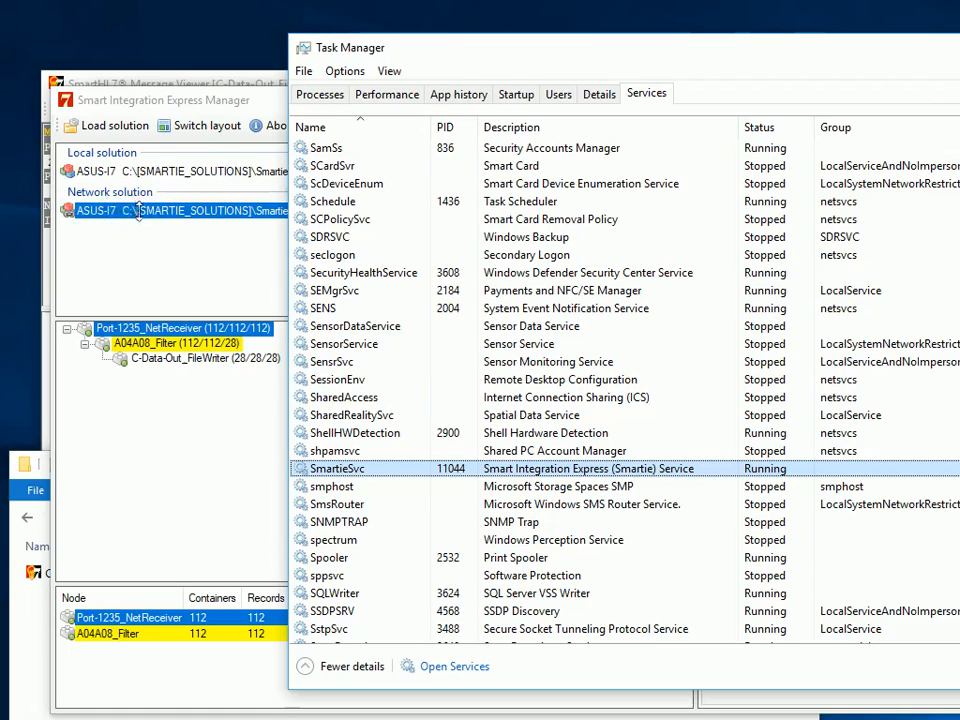
right_click(375, 468)
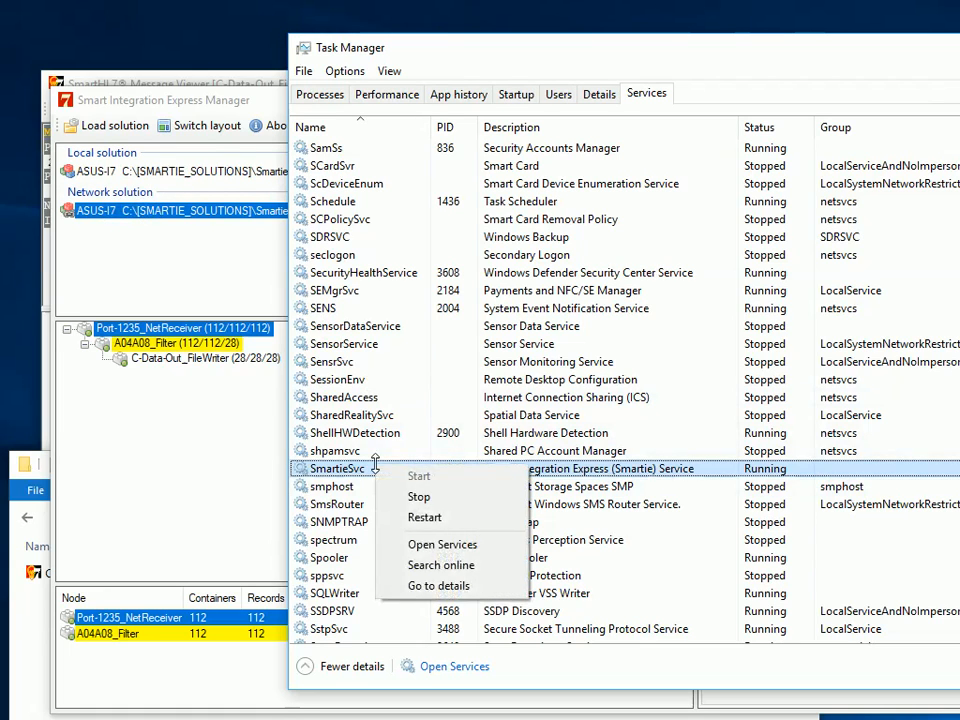
left_click(419, 497)
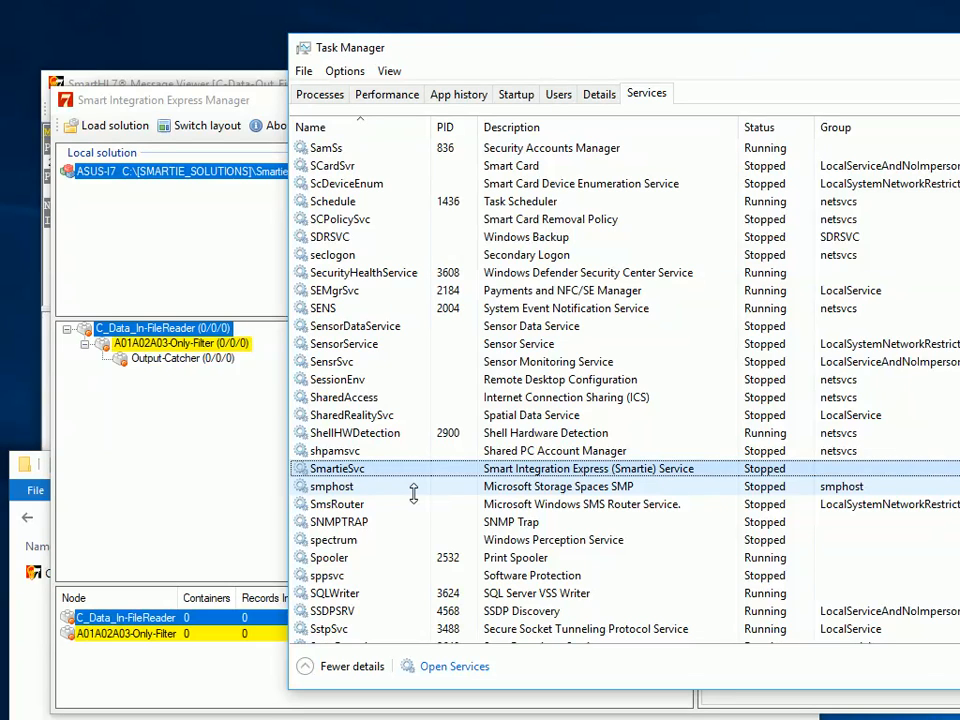
right_click(328, 464)
left_click(370, 477)
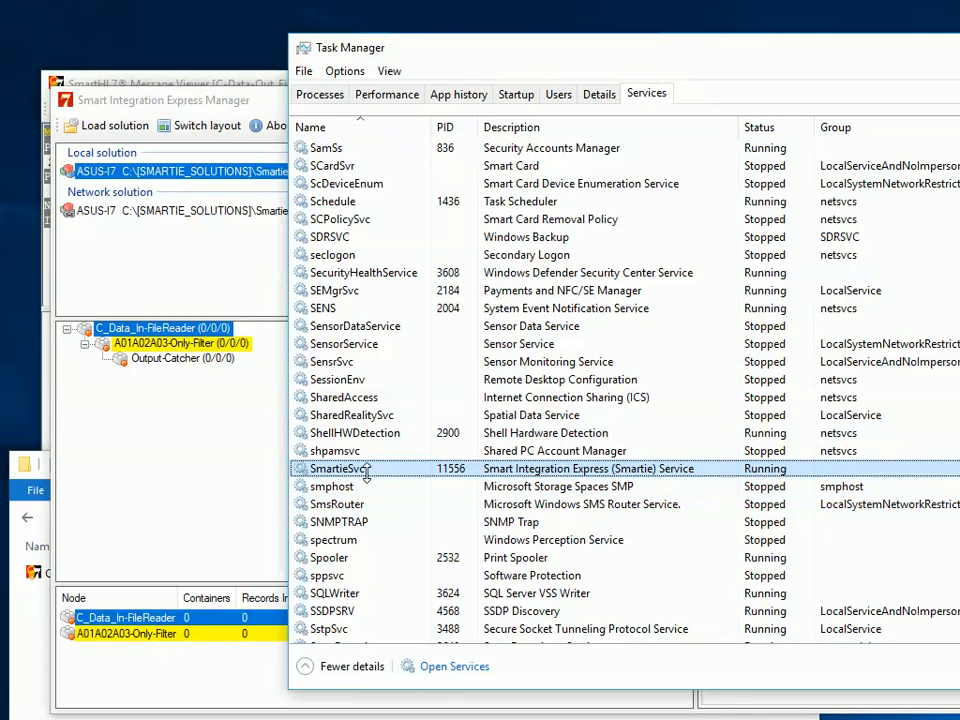
- Stop the SmartieSvc service, check the solution list in Smart Integration Express Manager and close the manager
right_click(366, 474)
left_click(397, 506)
left_click(224, 247)
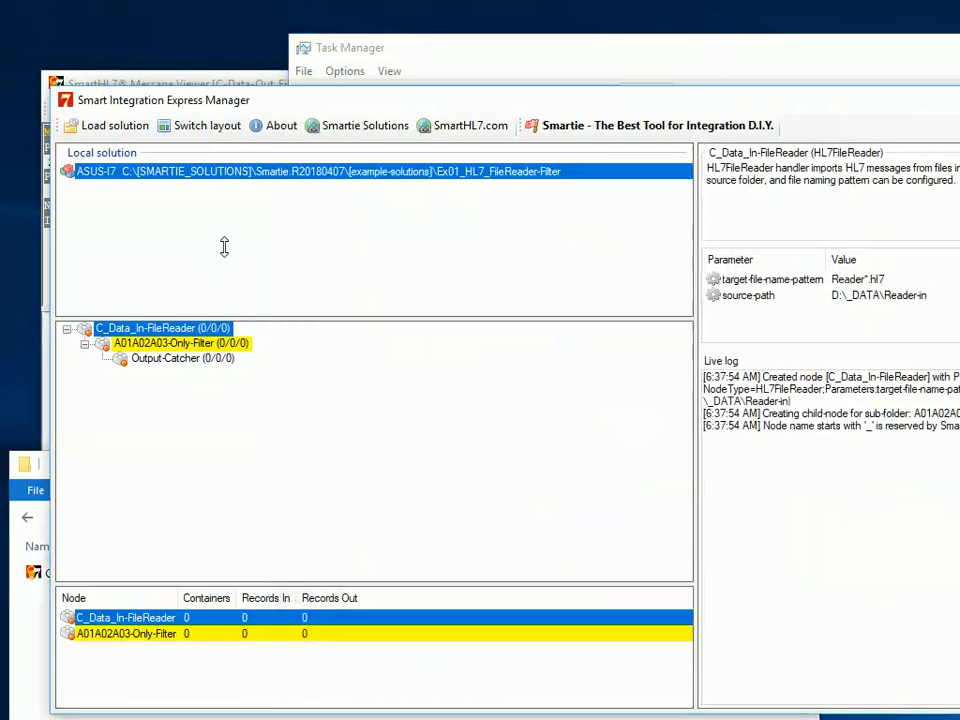
left_click_drag(887, 101, 883, 81)
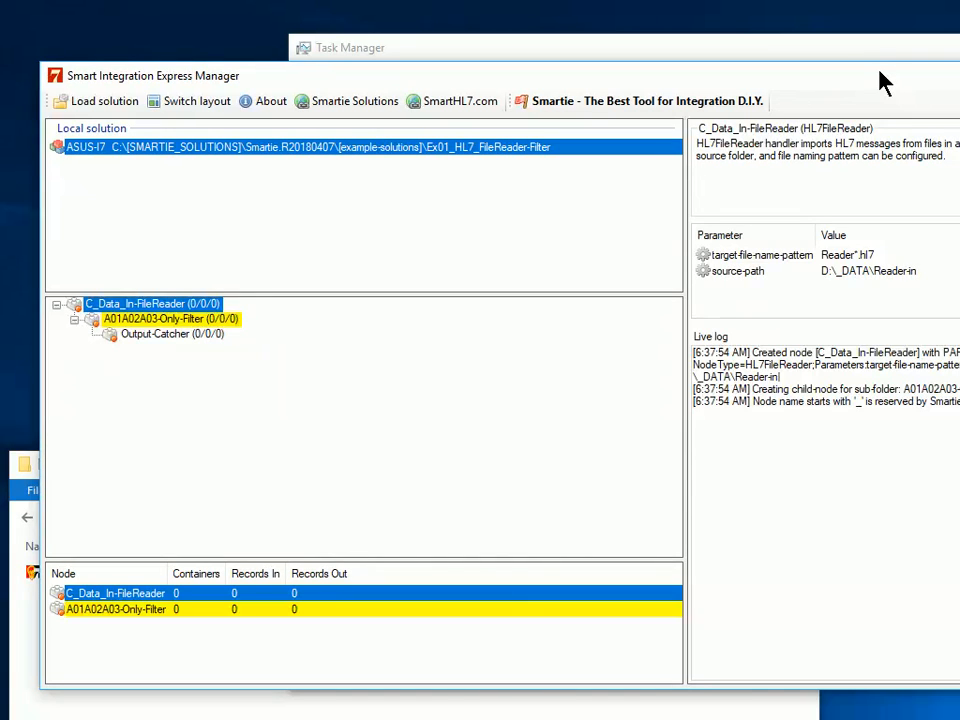
left_click_drag(880, 84, 848, 108)
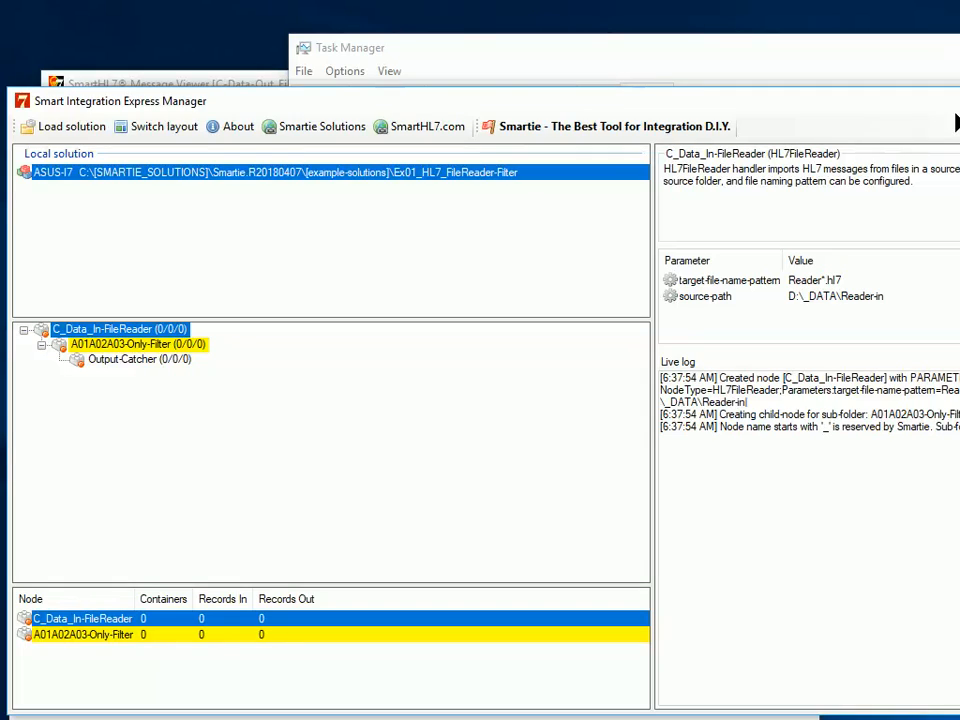
left_click(956, 114)
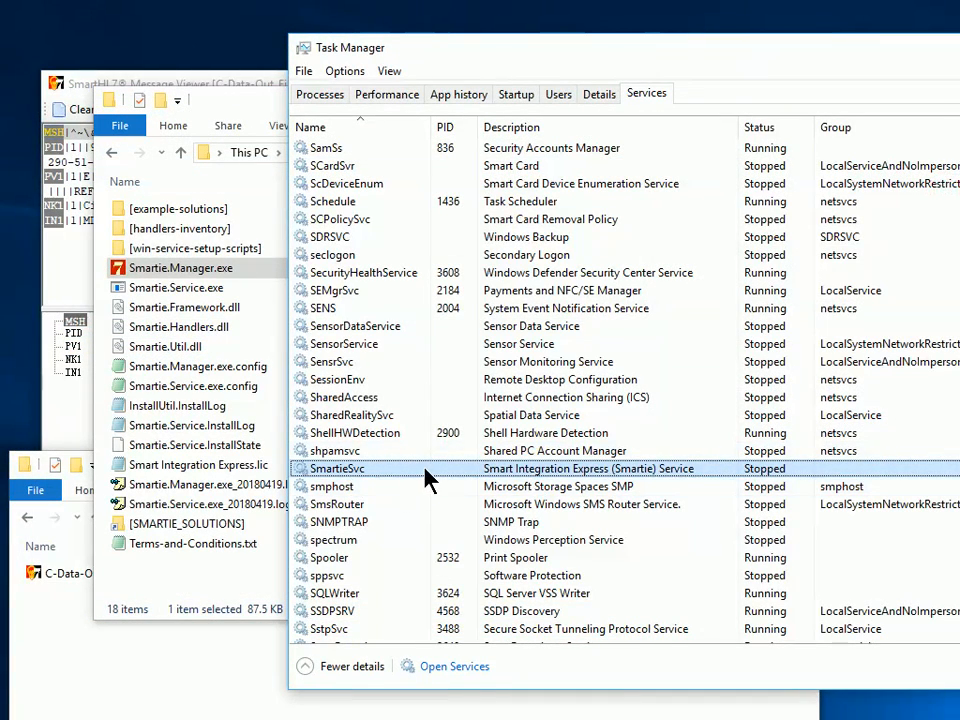
- Run __uninstall-service.bat from the [win-service-setup-scripts] folder as administrator and close its console window when it finishes
left_click(172, 327)
left_click(200, 248)
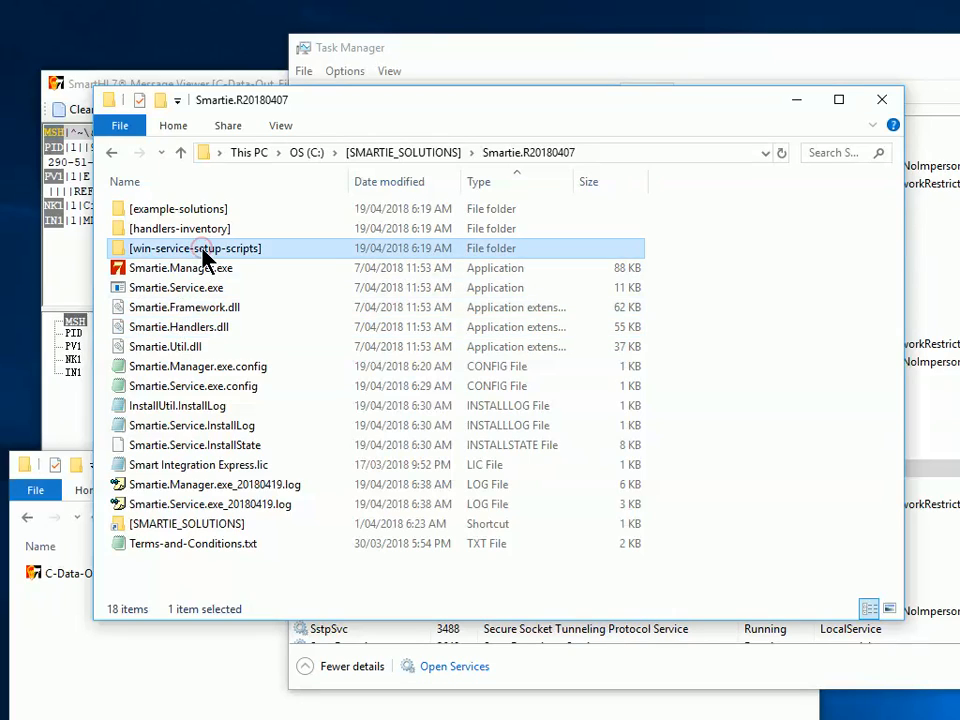
double_click(200, 250)
left_click(152, 234)
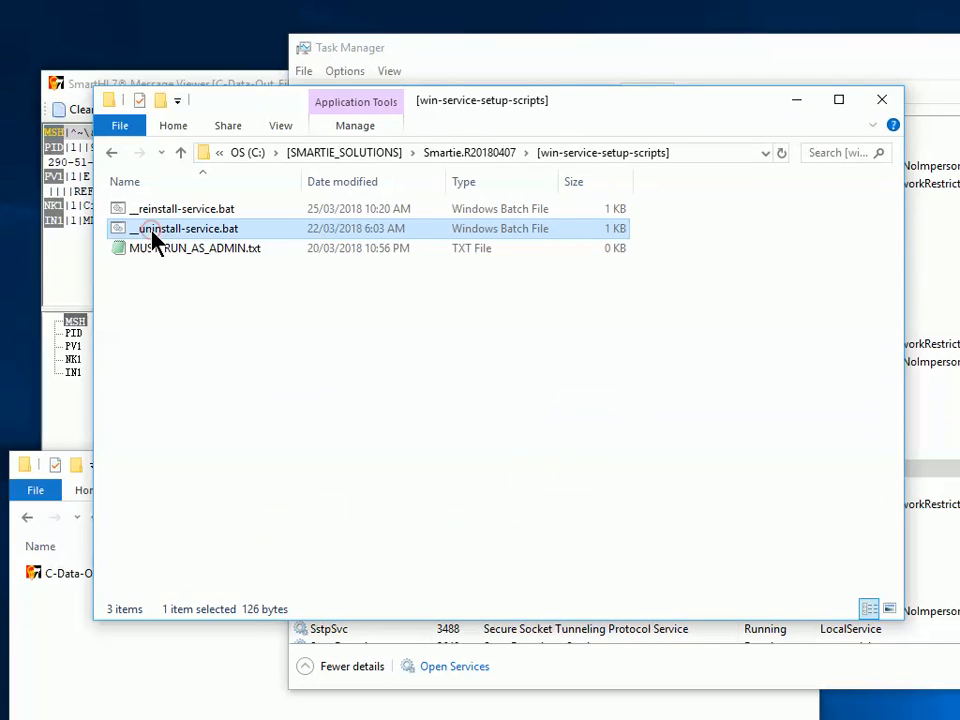
right_click(152, 233)
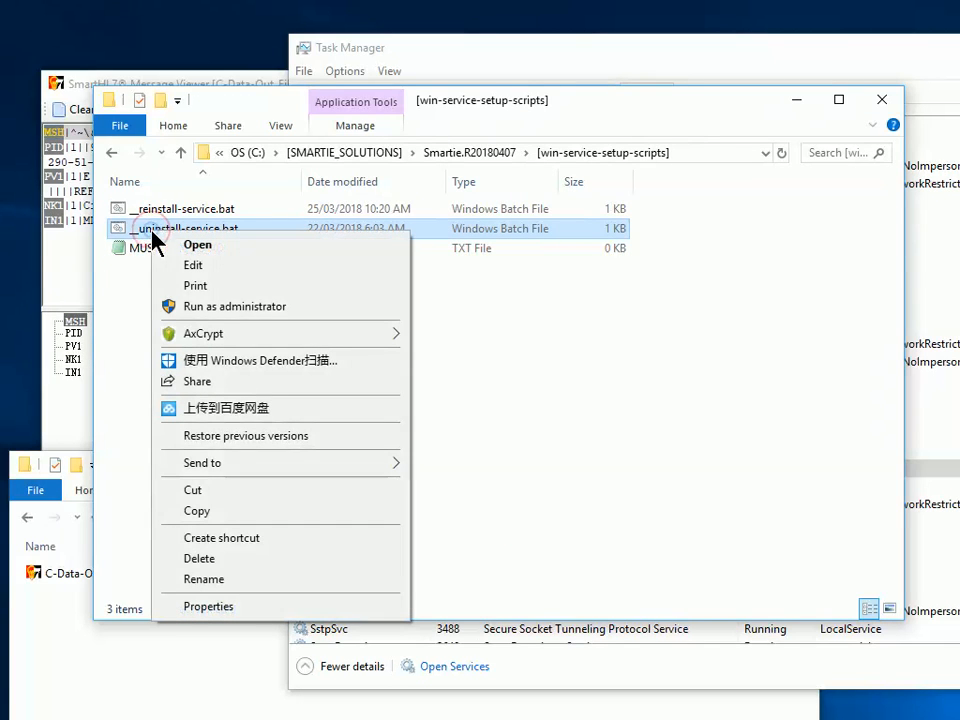
left_click(253, 310)
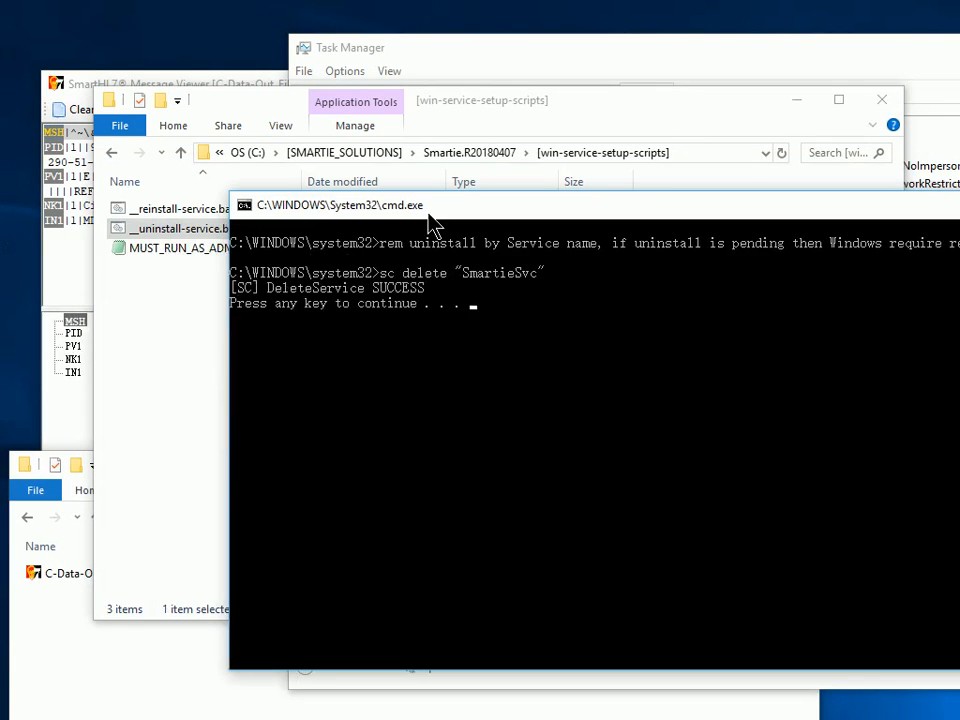
left_click_drag(426, 214, 283, 231)
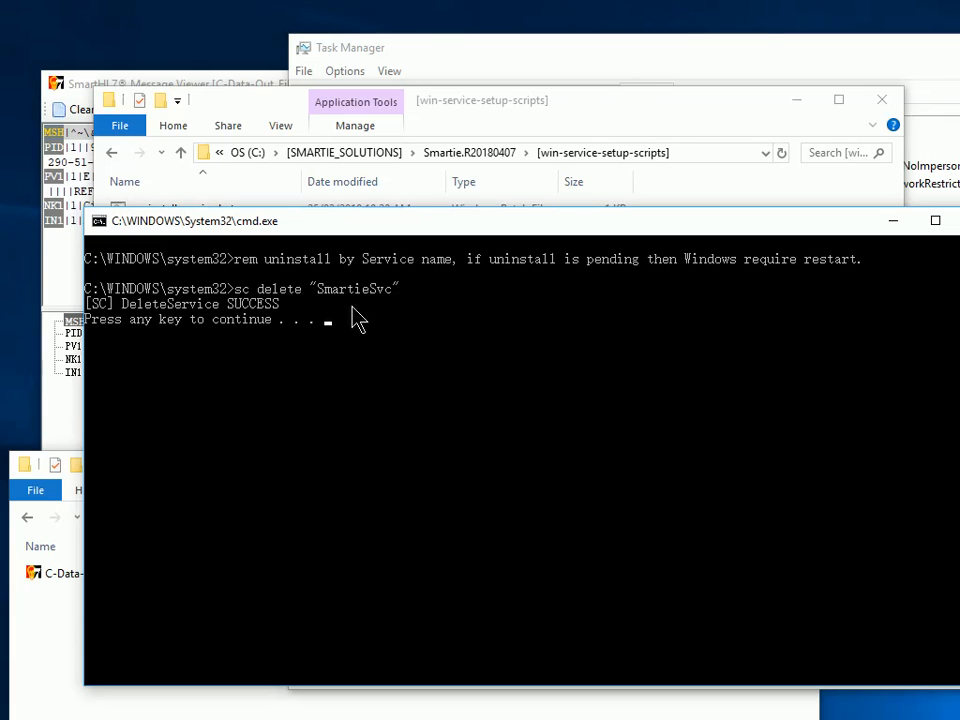
left_click_drag(810, 237, 719, 238)
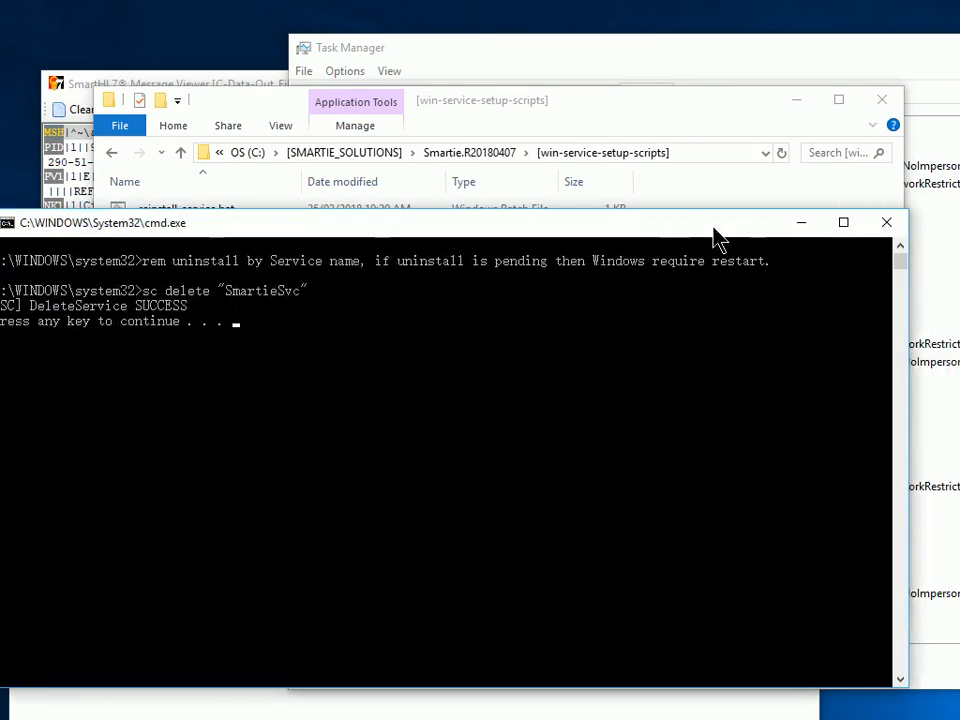
left_click(887, 223)
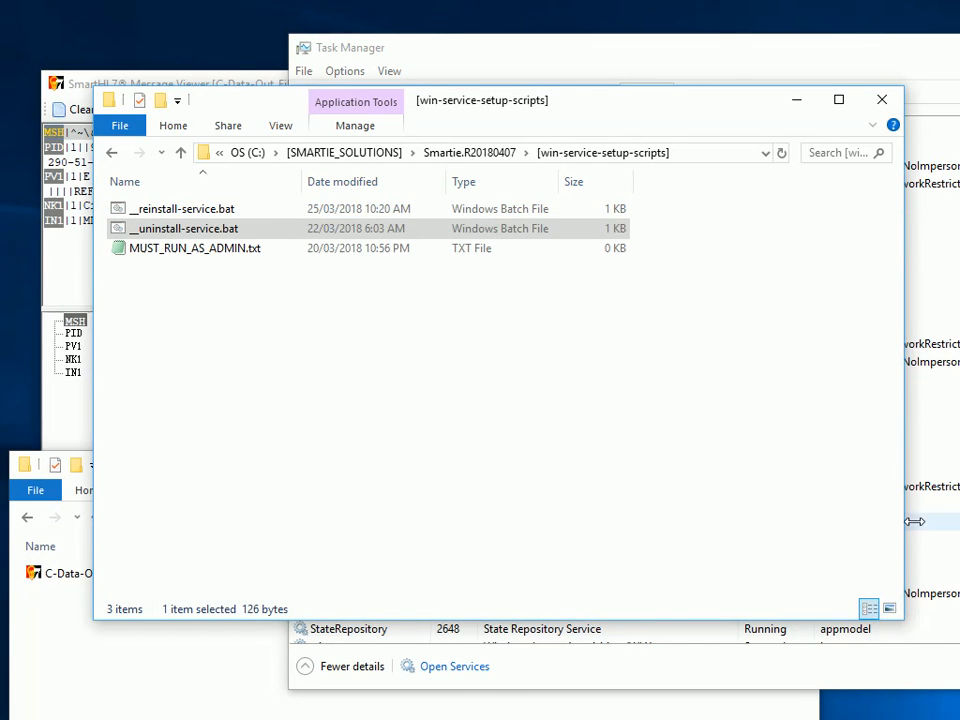
- Check Task Manager's service list for SmartieSvc and go back from the setup scripts to the [SMARTIE_SOLUTIONS] folder
left_click(918, 522)
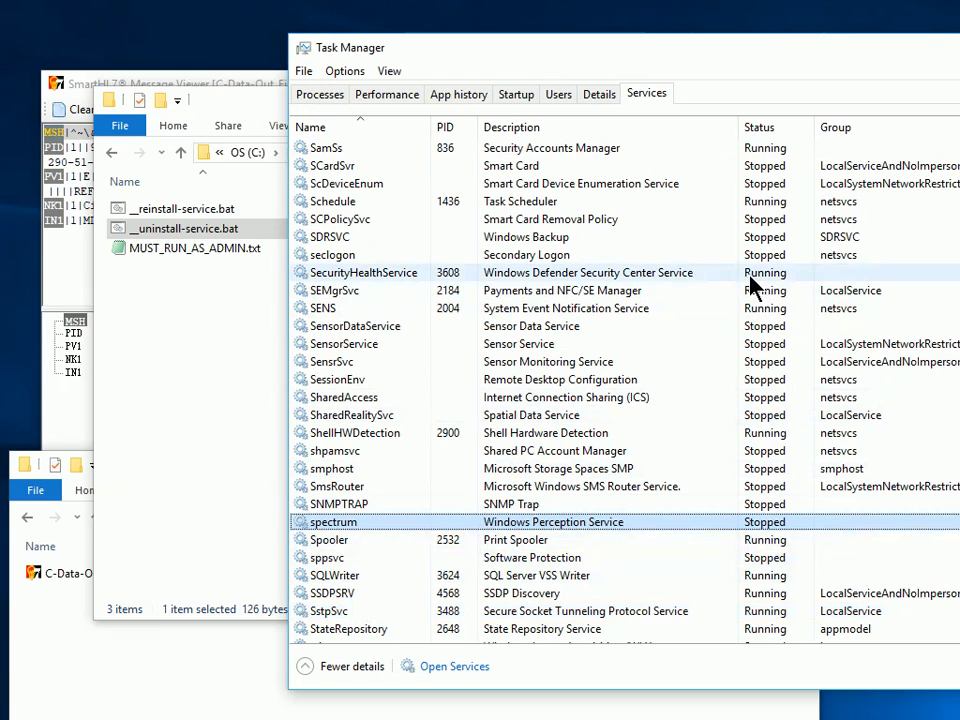
left_click(168, 378)
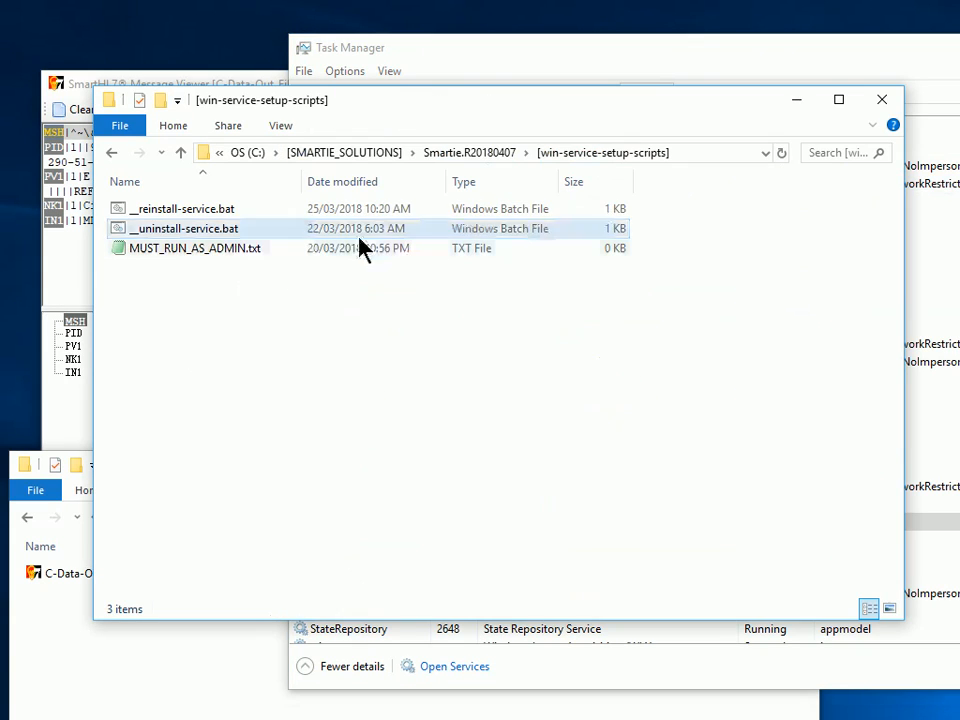
left_click(372, 155)
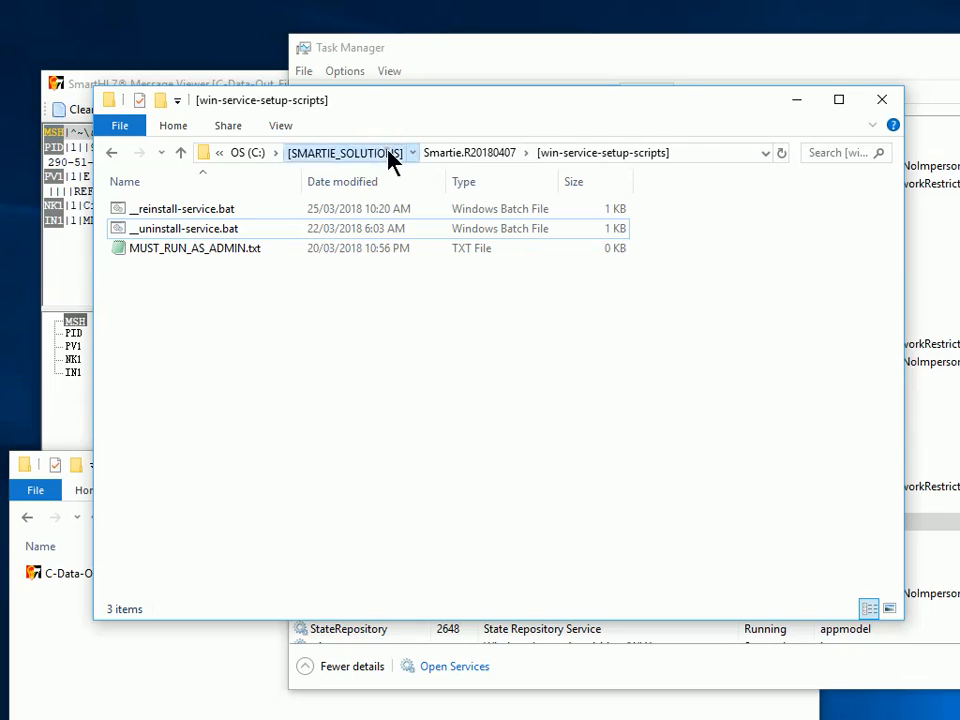